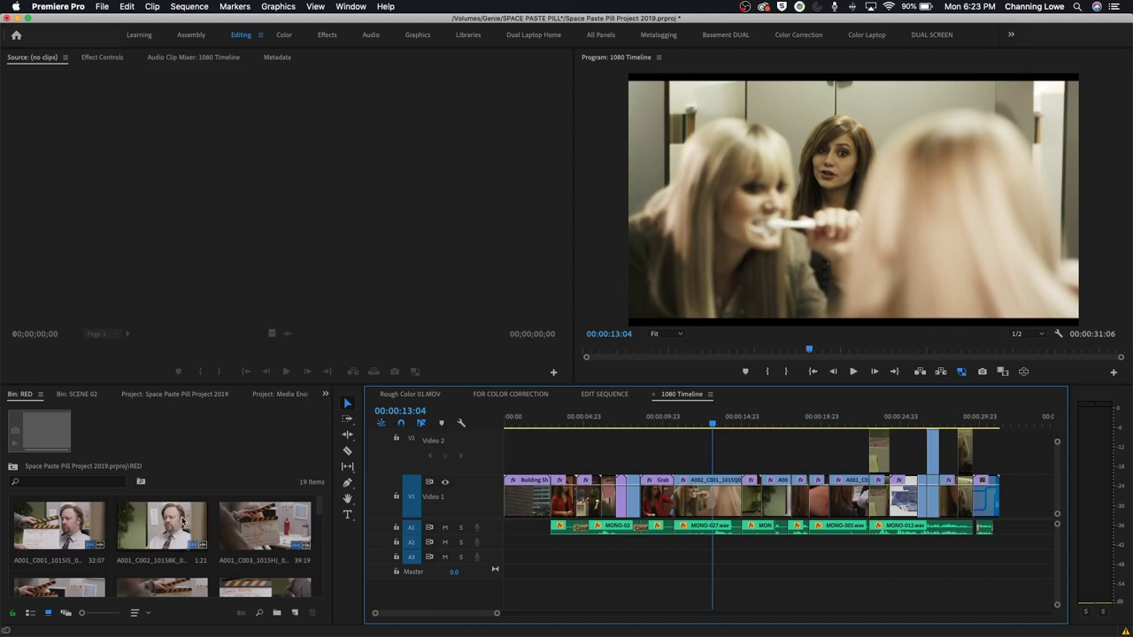
- Enlarge the RED bin to fill the workspace and select all of its clips
left_click(88, 531)
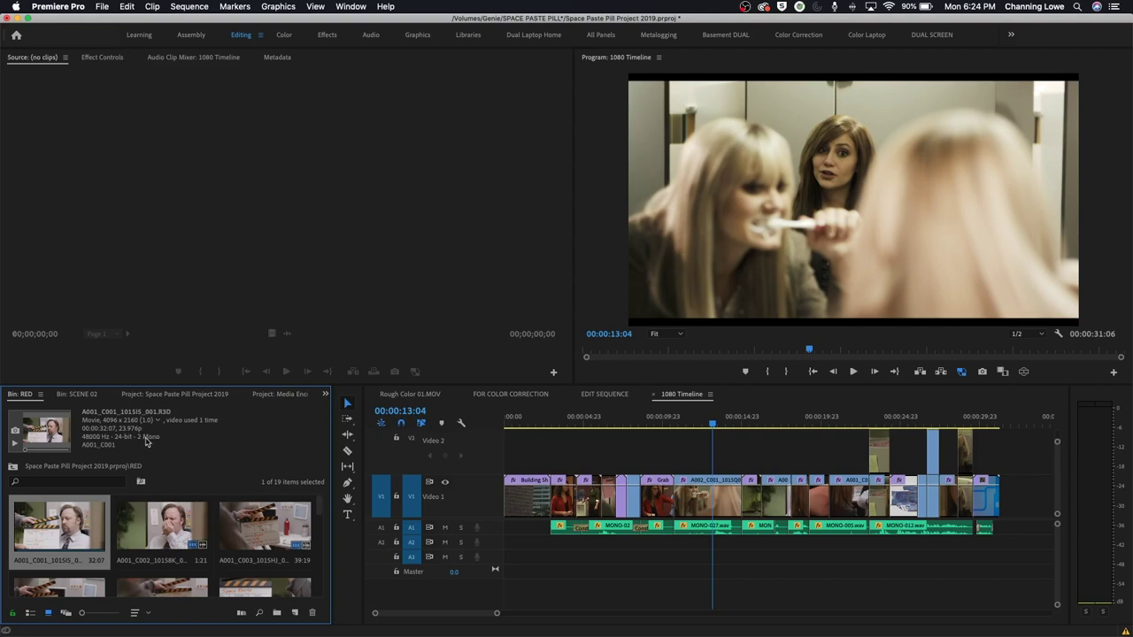
key("grave")
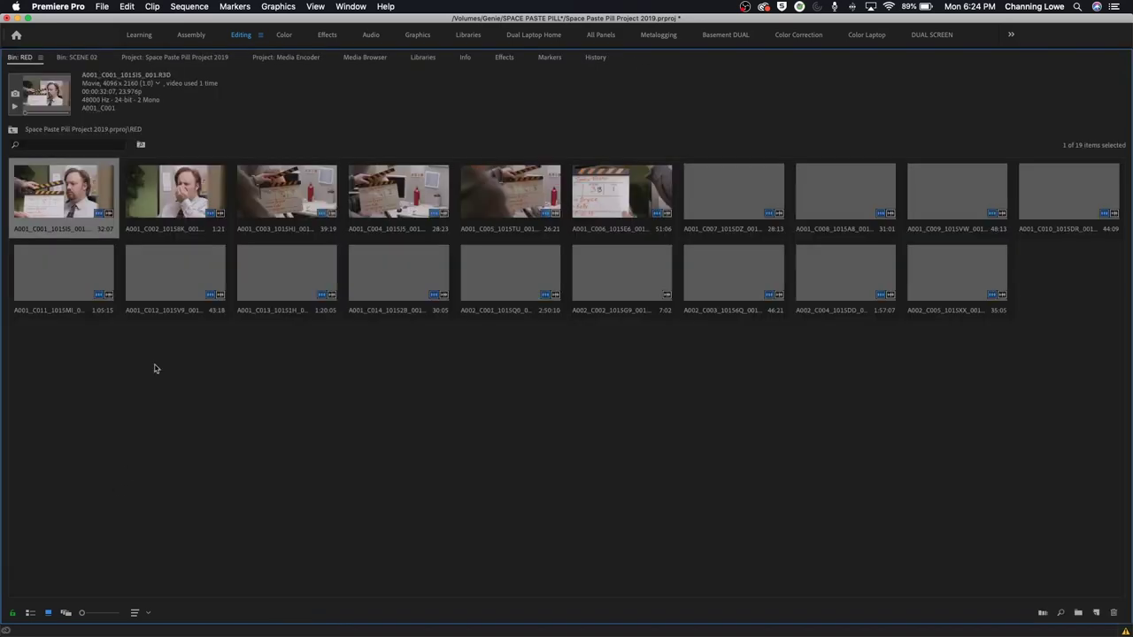
left_click_drag(71, 355, 1103, 203)
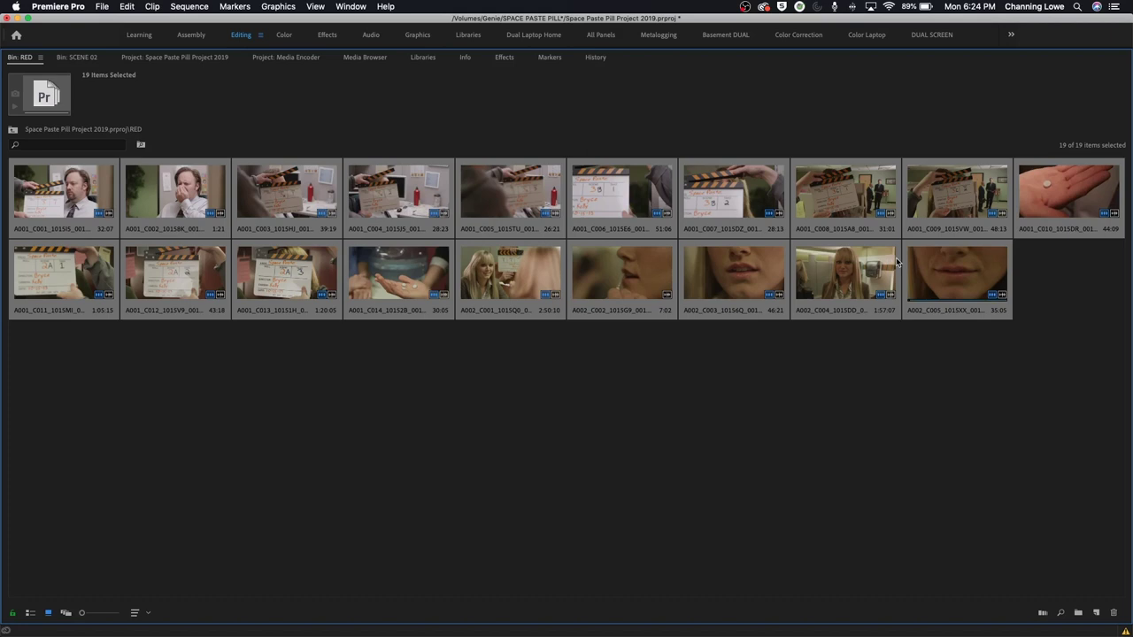
- Open the media export settings for the selected clips and choose QuickTime as the format
key("super+m")
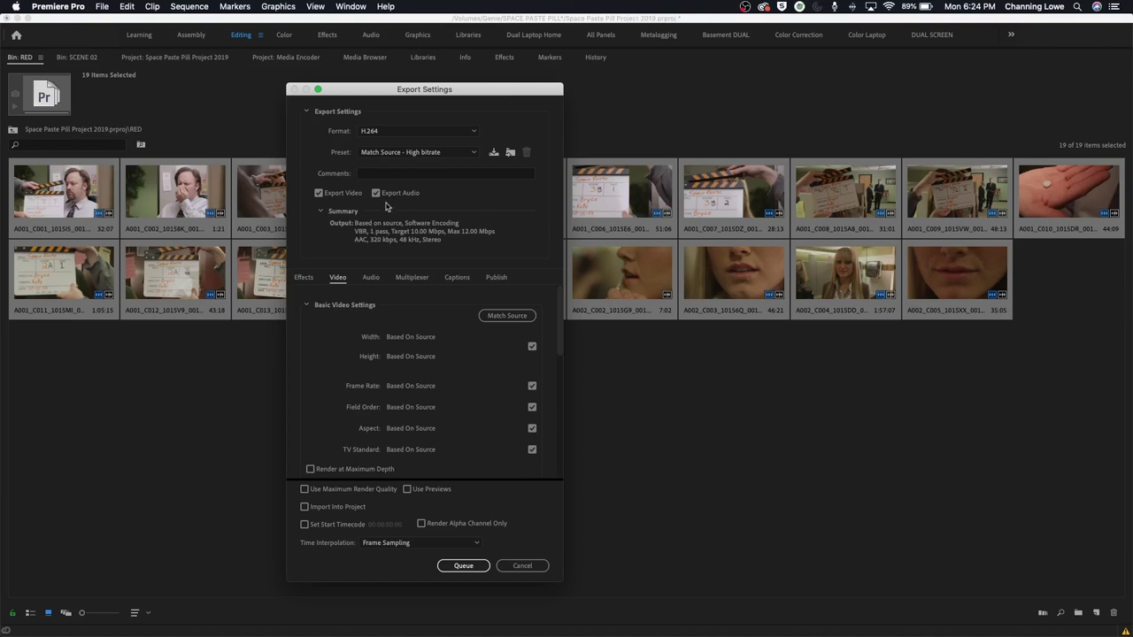
left_click(403, 133)
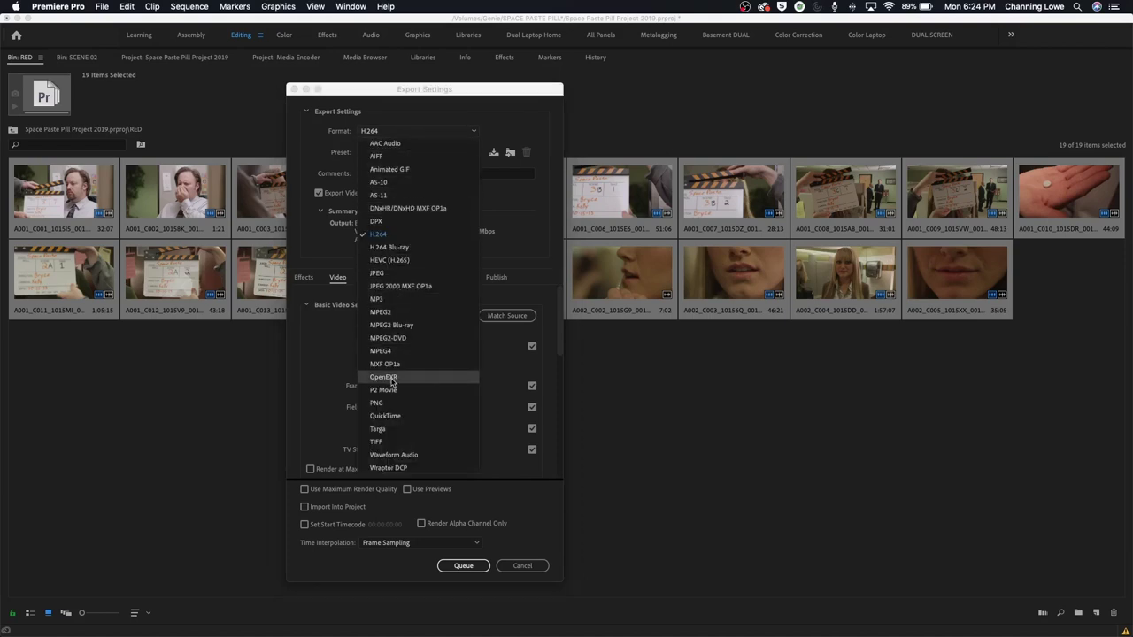
left_click(400, 417)
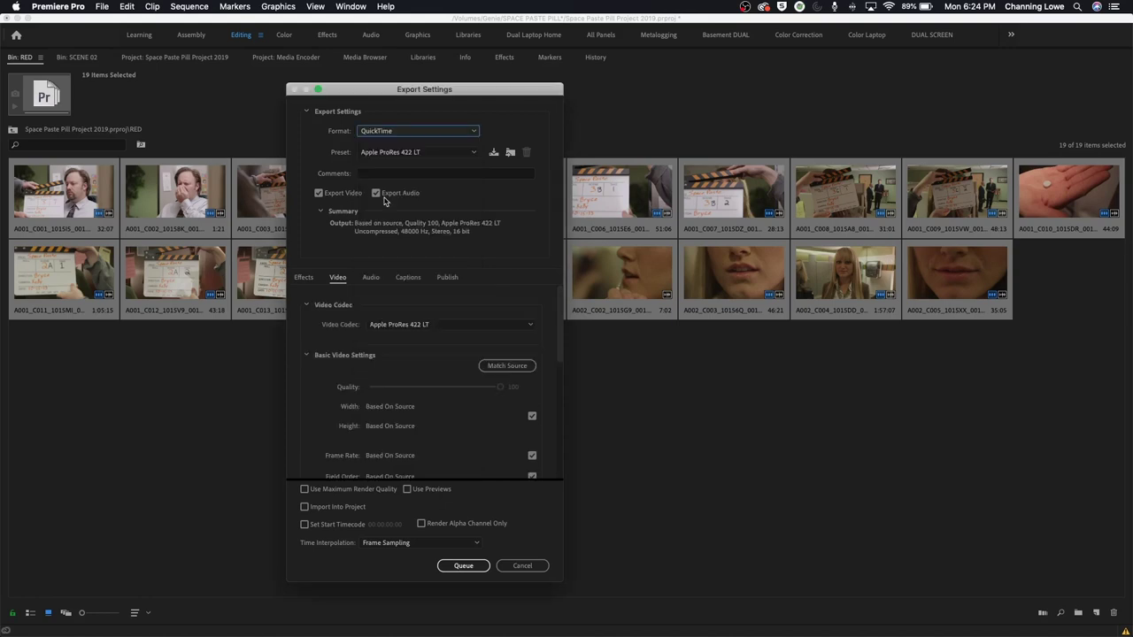
left_click(389, 153)
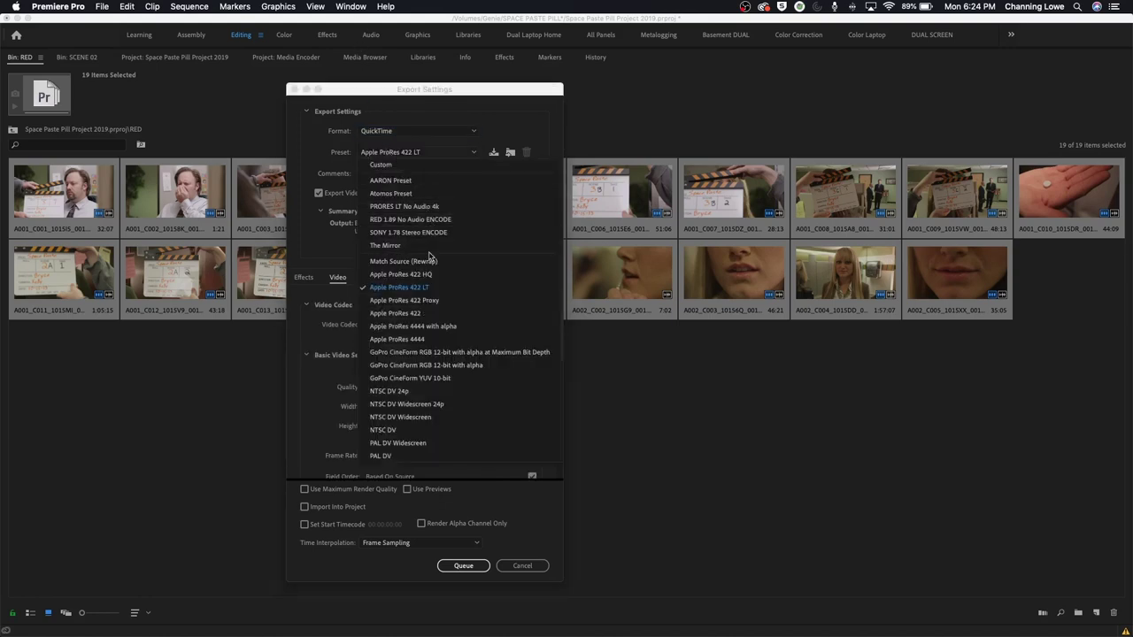
left_click(422, 304)
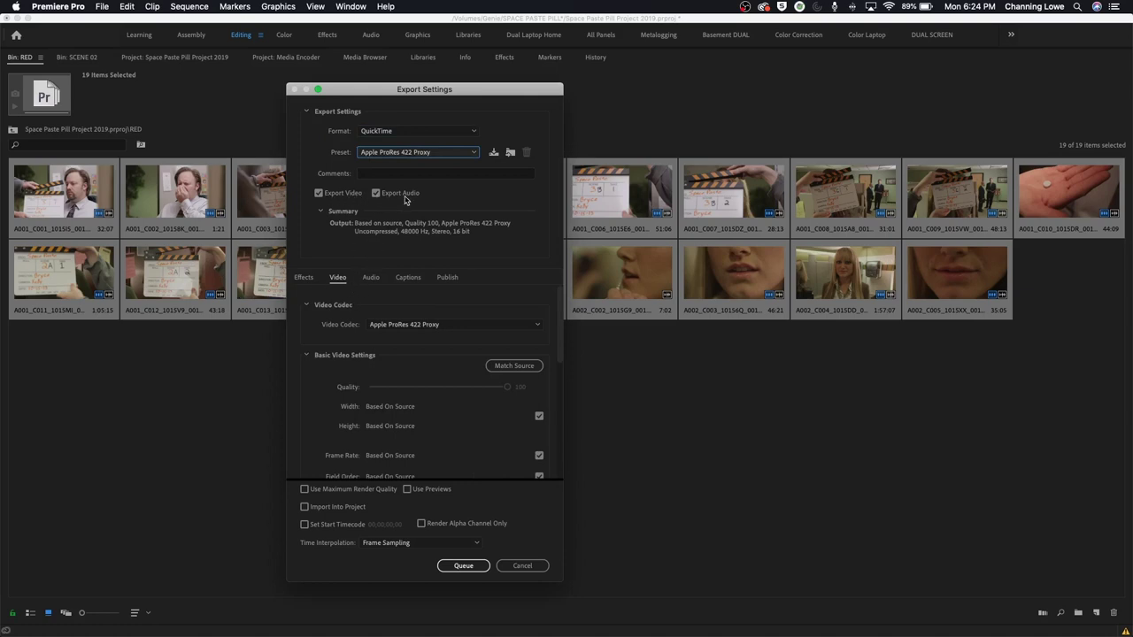
scroll(454, 399, "down", 4)
scroll(453, 399, "down", 1)
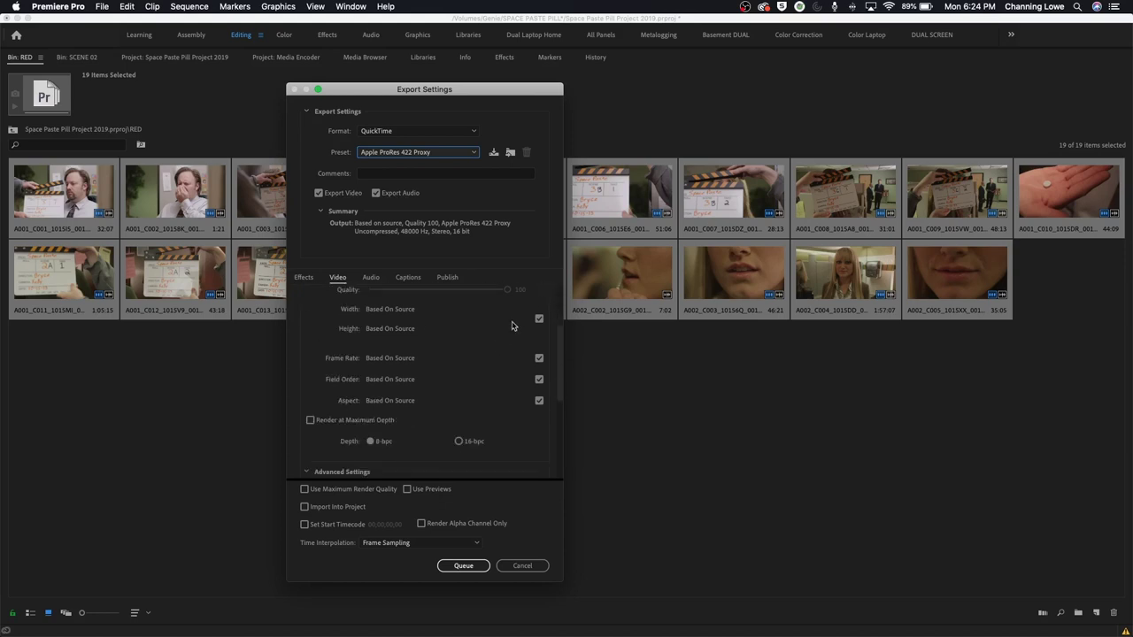
scroll(511, 326, "up", 1)
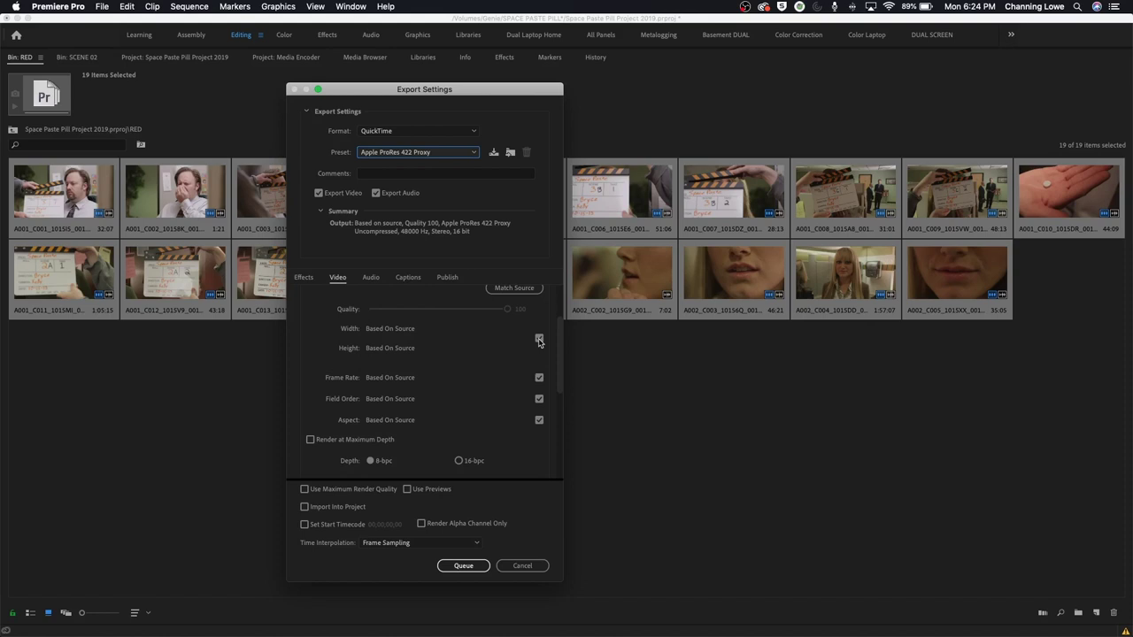
left_click(539, 339)
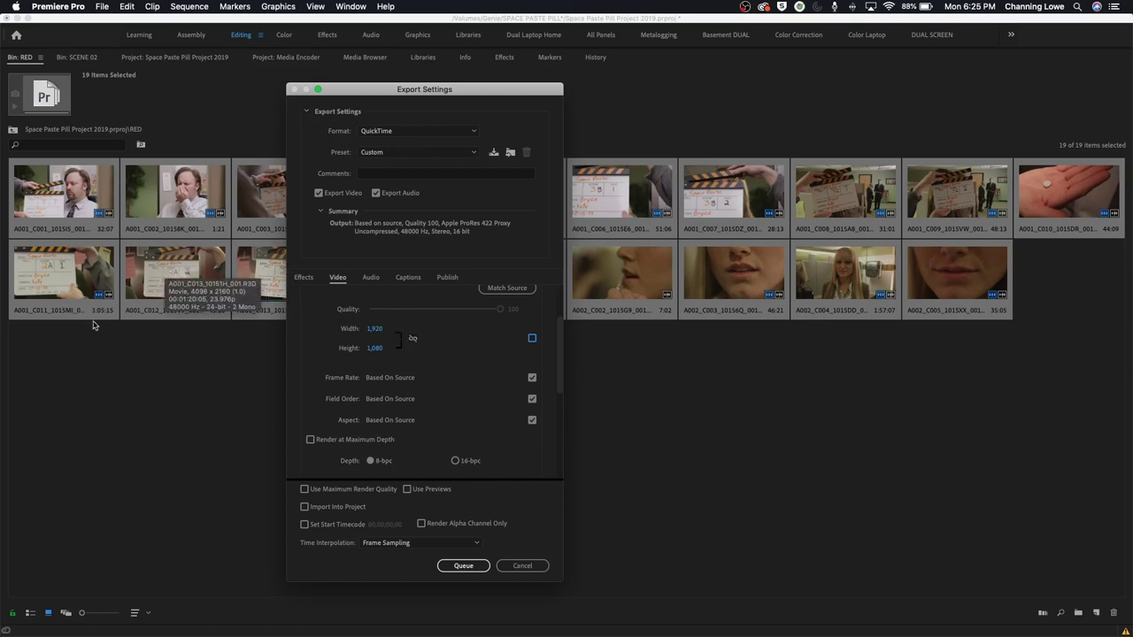
left_click(528, 570)
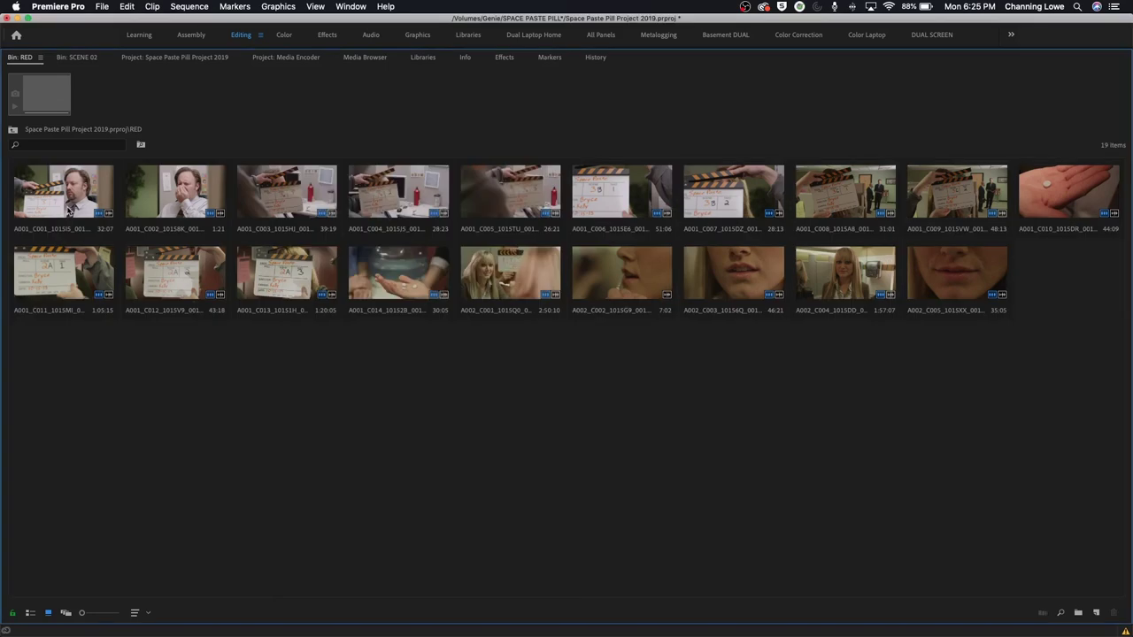
- Check the first clip's frame size, switch to Calculator to work out 4096/2 and 2160/2, and quit it
left_click(69, 211)
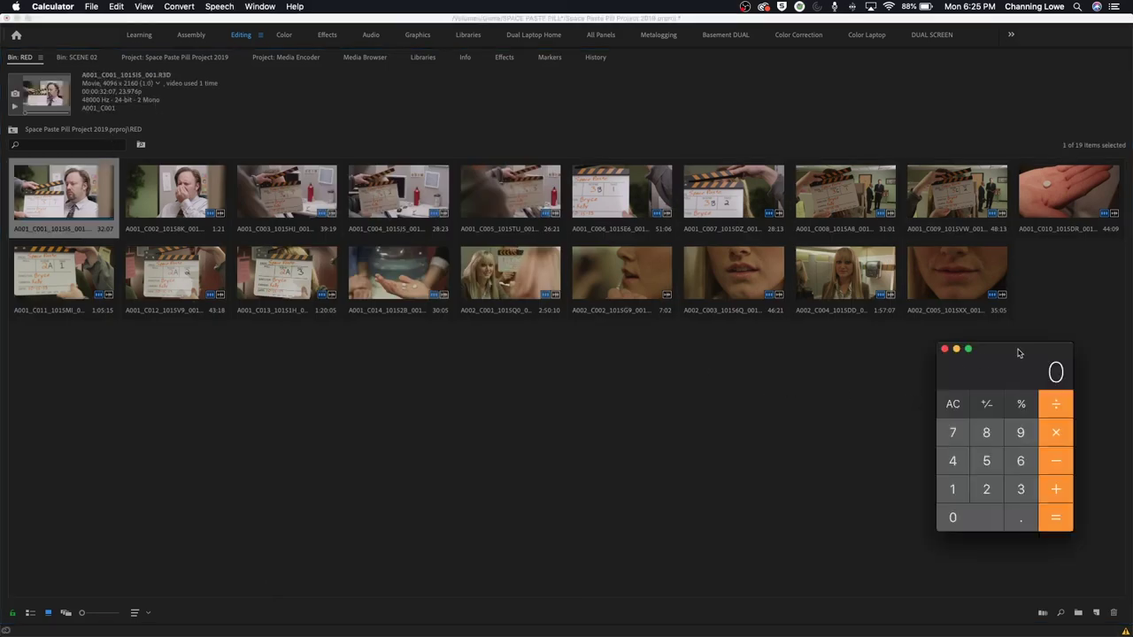
left_click_drag(1018, 352, 536, 357)
type("4096/2")
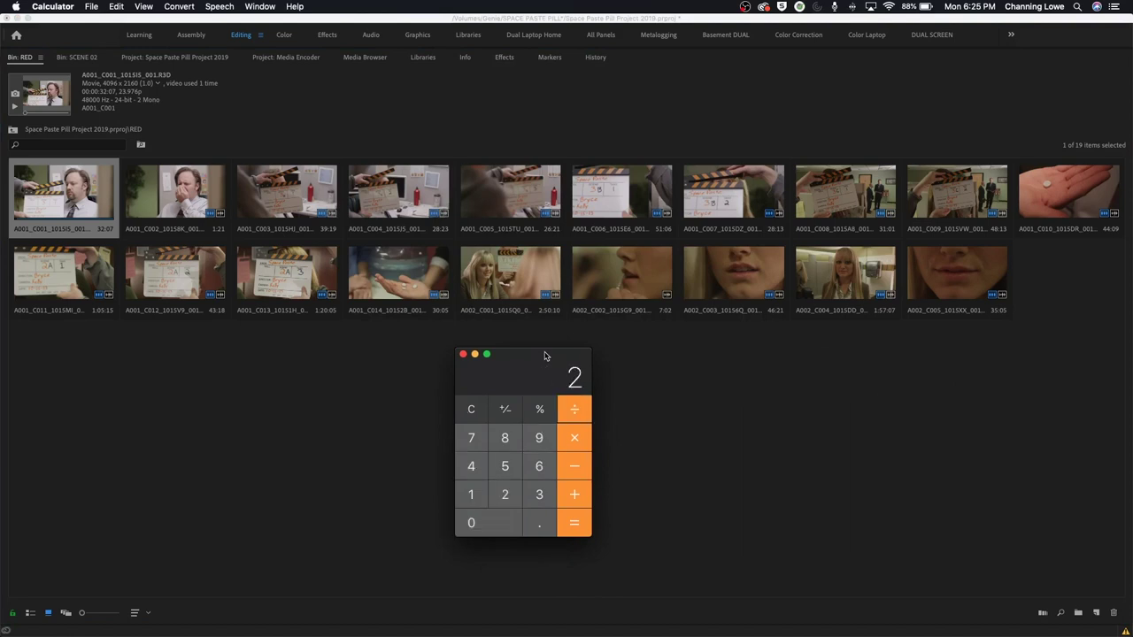
key("Return")
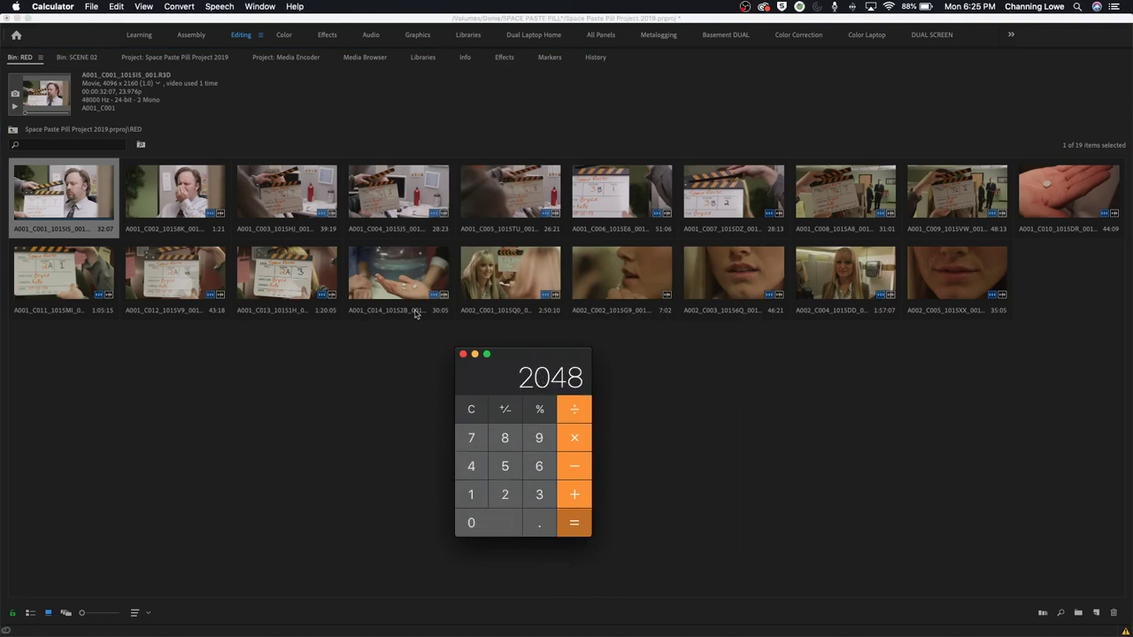
type("2160")
key("slash")
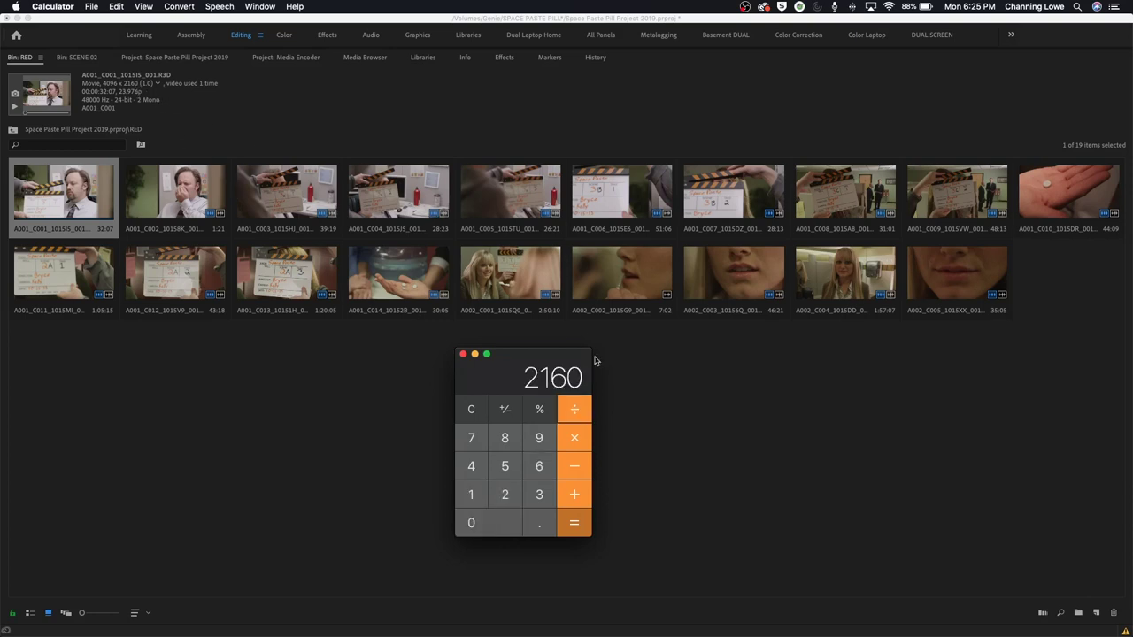
type("2")
key("Return")
type("4")
key("cmd+q")
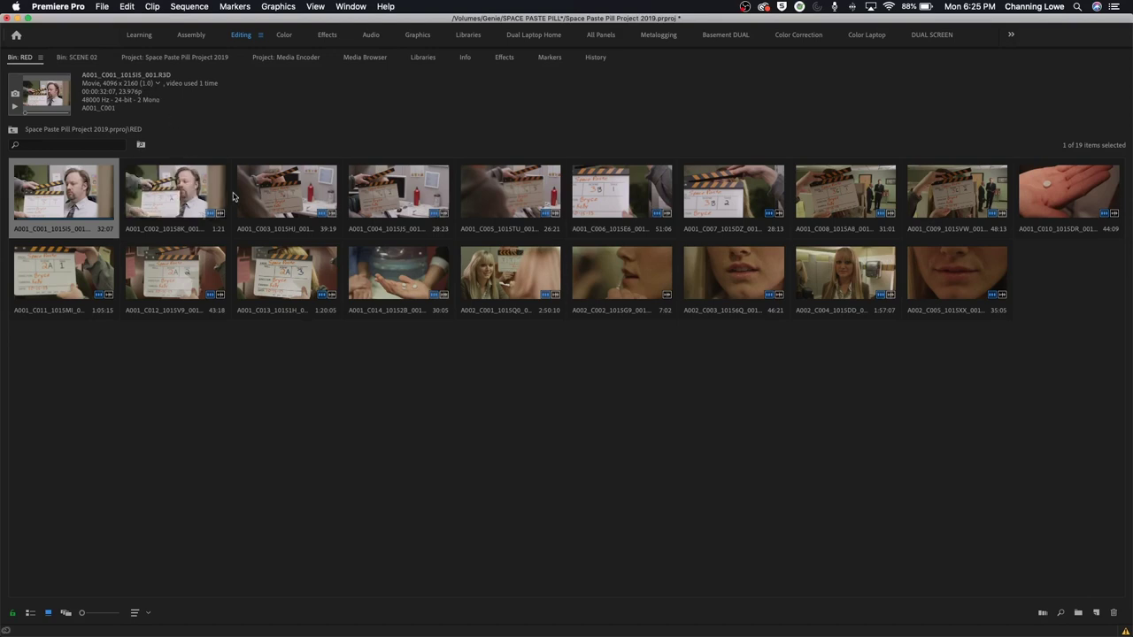
- Reopen the media export settings for all clips in the RED bin and choose the Apple ProRes 422 Proxy preset
left_click(137, 350)
key("cmd+a")
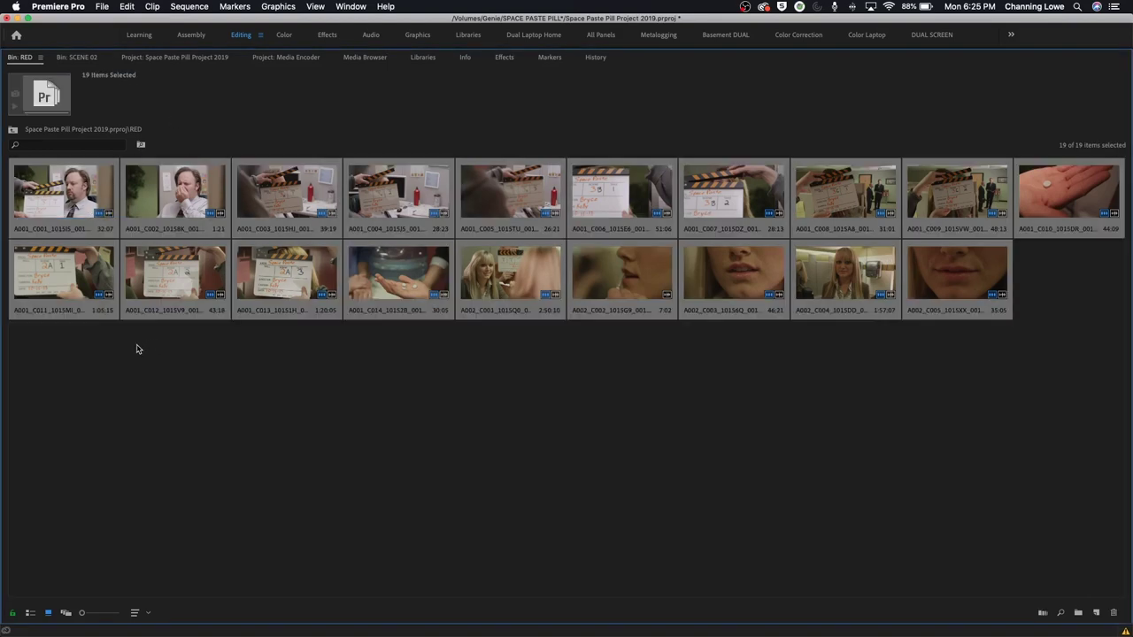
key("super+m")
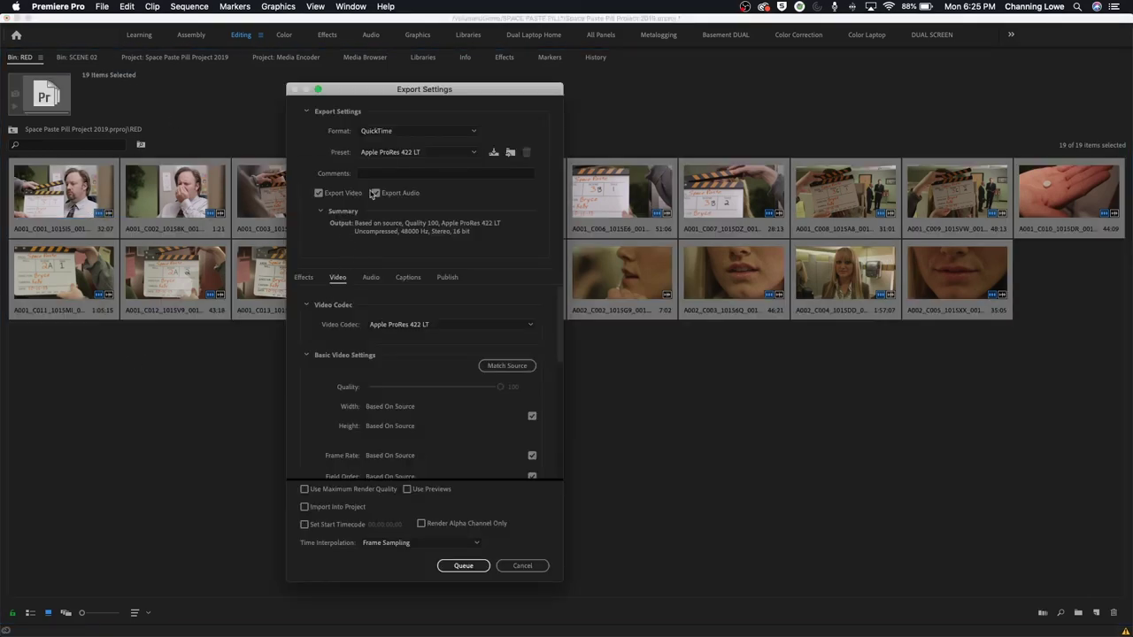
left_click(394, 152)
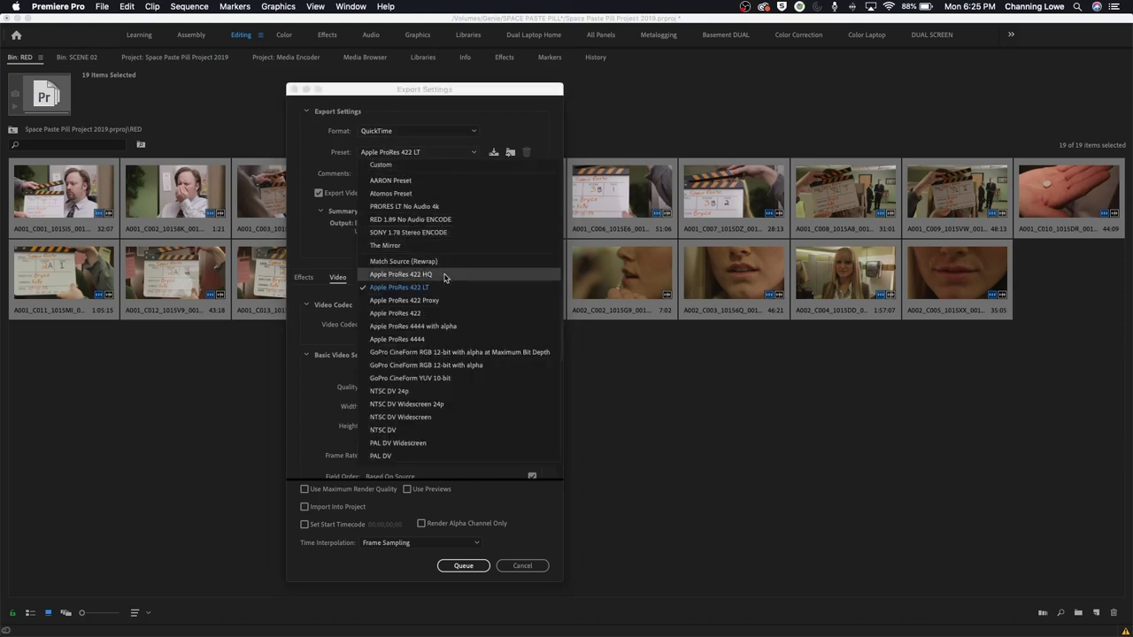
left_click(437, 301)
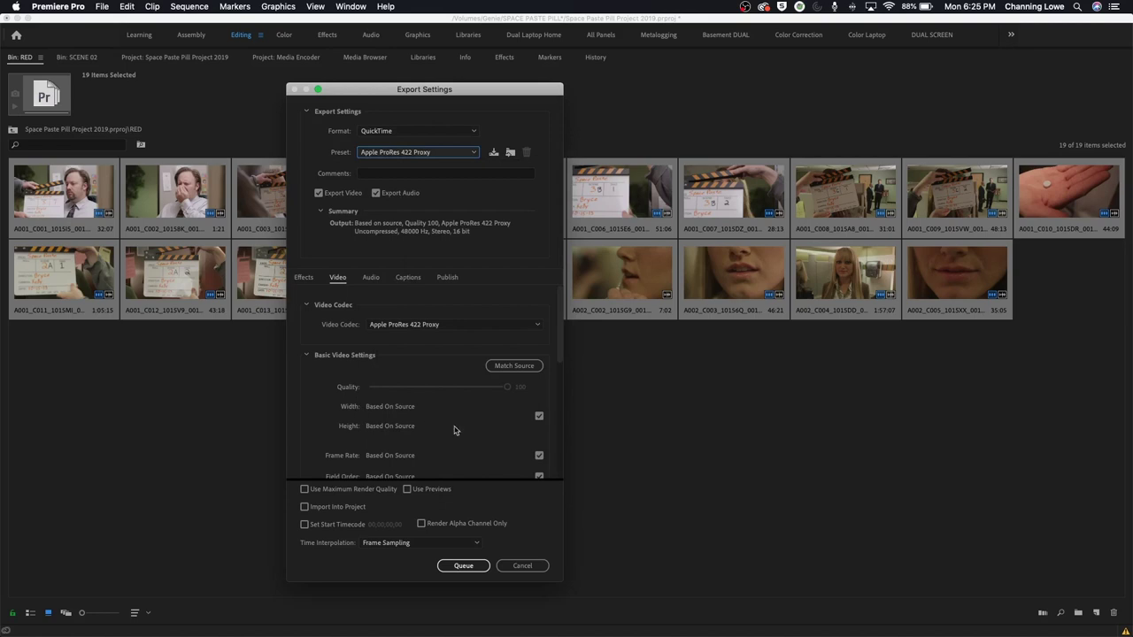
- Stop basing the frame size on the source, unlink width from height, and set the width to 2048
left_click(539, 417)
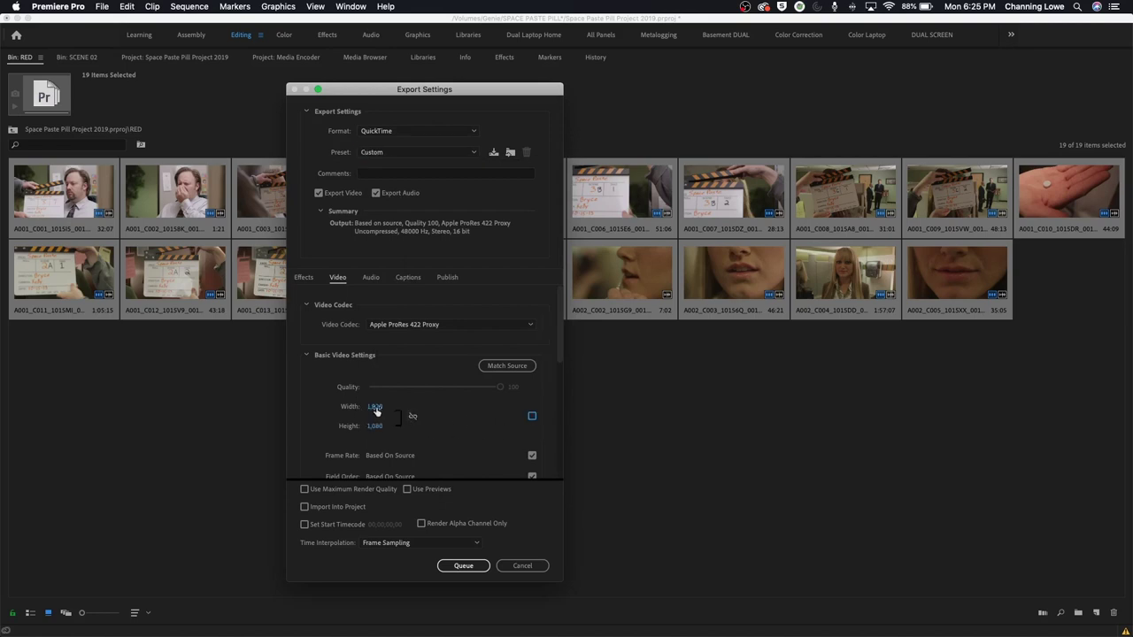
left_click(376, 407)
key("Return")
left_click(413, 418)
left_click(379, 406)
type("2048")
key("Return")
- Configure the audio output as two mono streams and send the clips to the Media Encoder queue
left_click(372, 278)
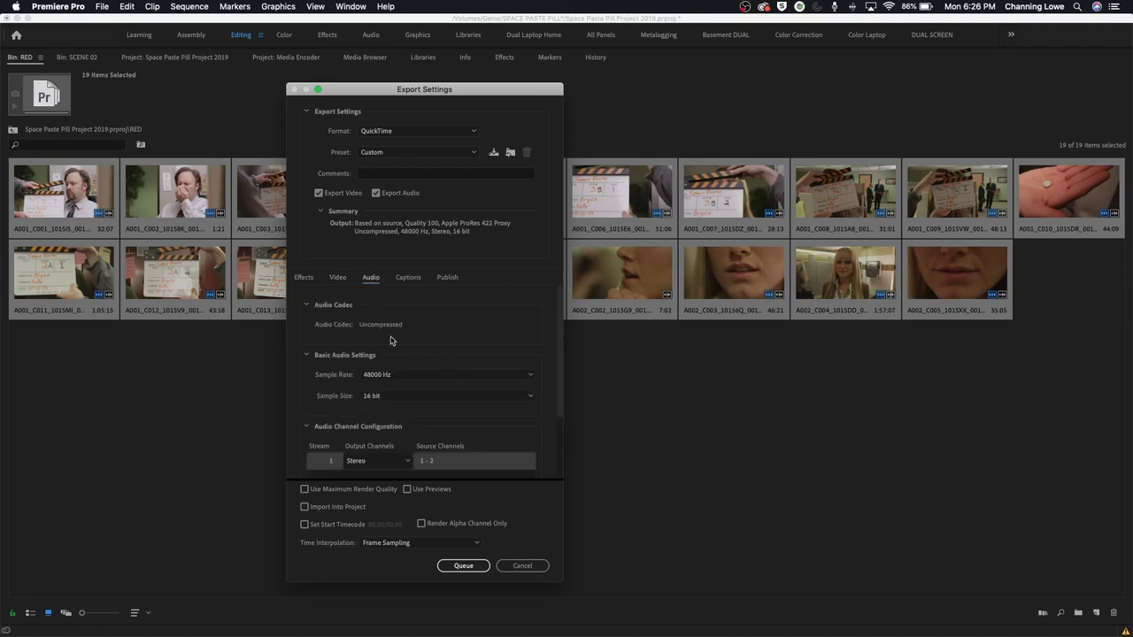
left_click_drag(558, 345, 558, 389)
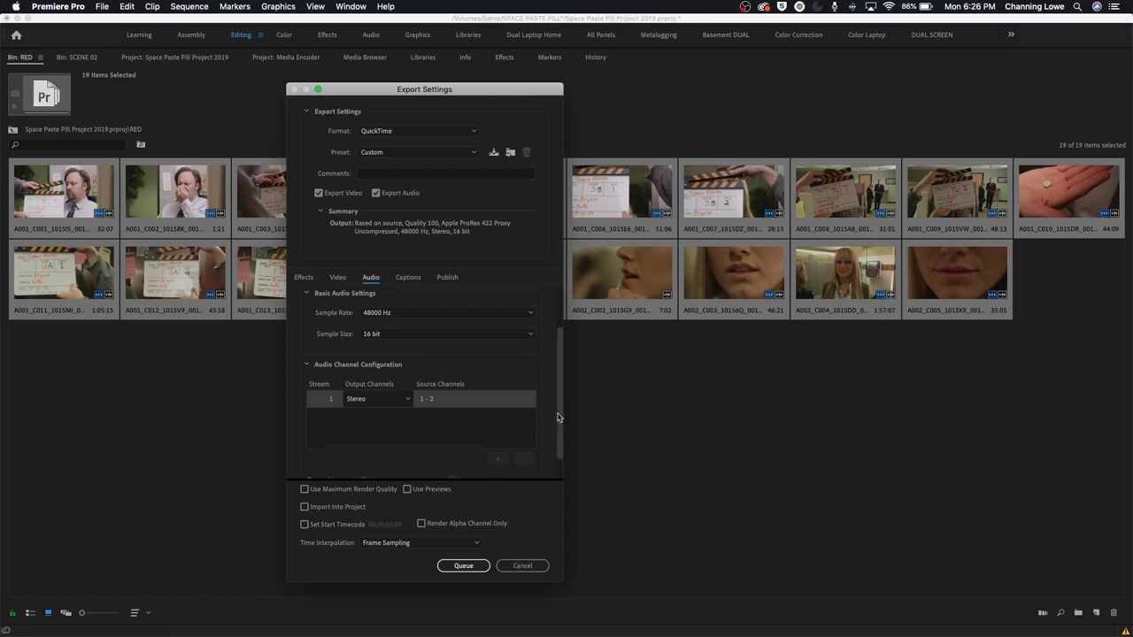
scroll(561, 412, "down", 2)
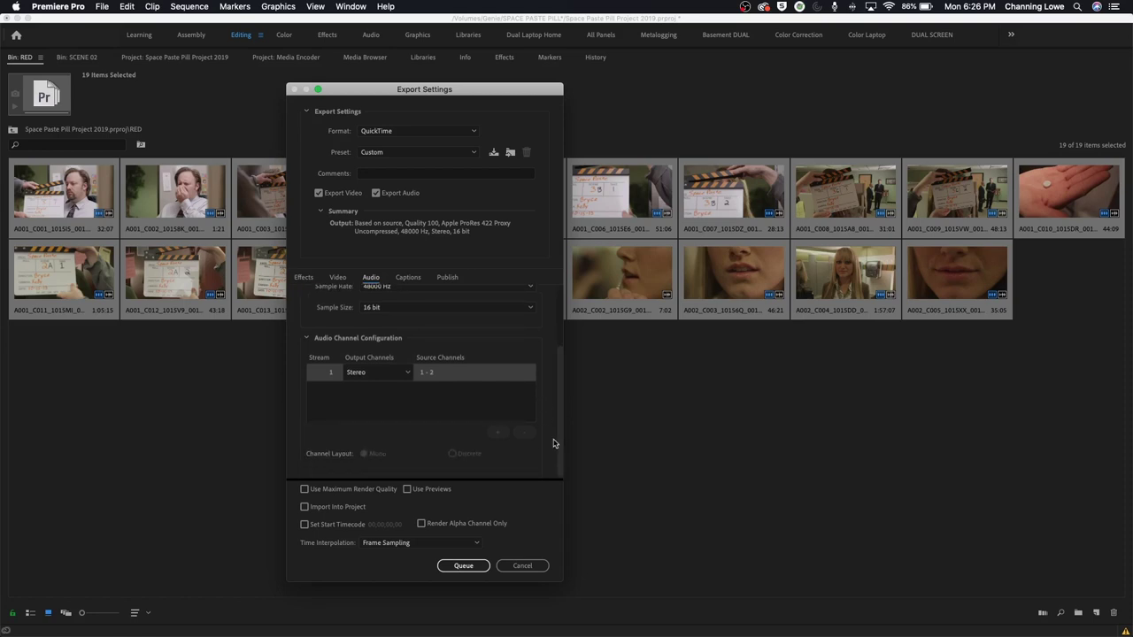
left_click(358, 373)
left_click(364, 389)
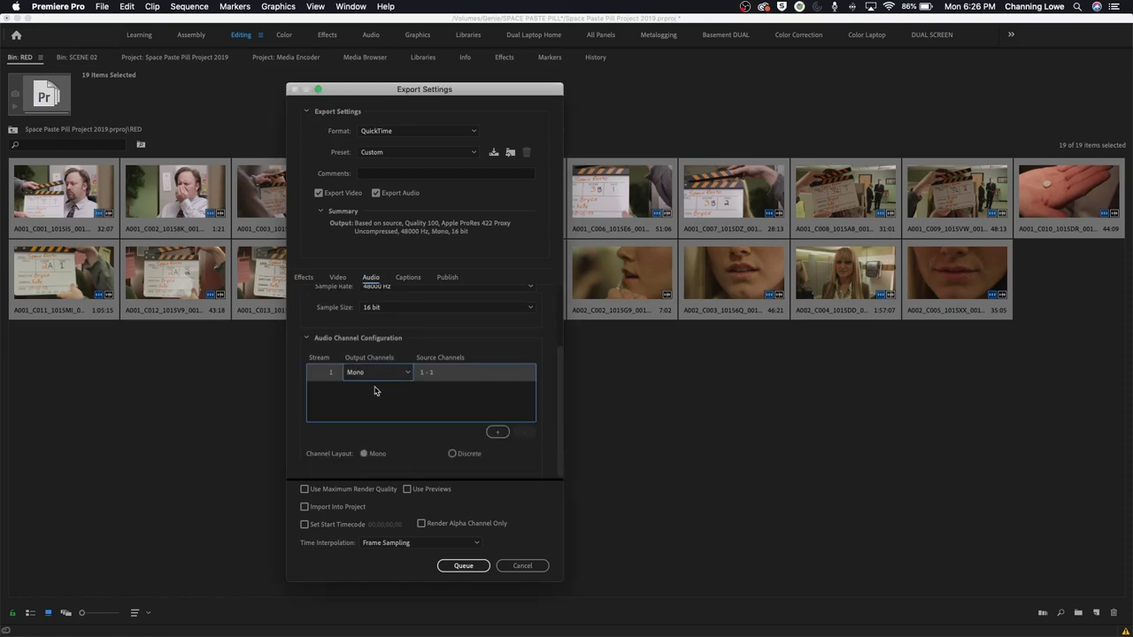
left_click(496, 434)
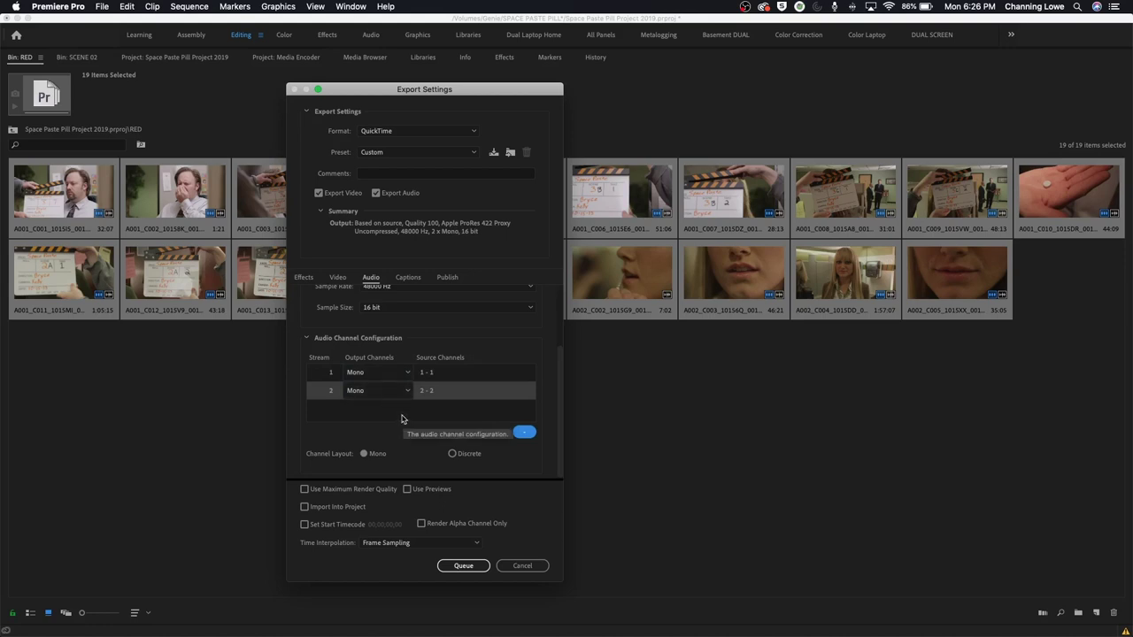
left_click(471, 569)
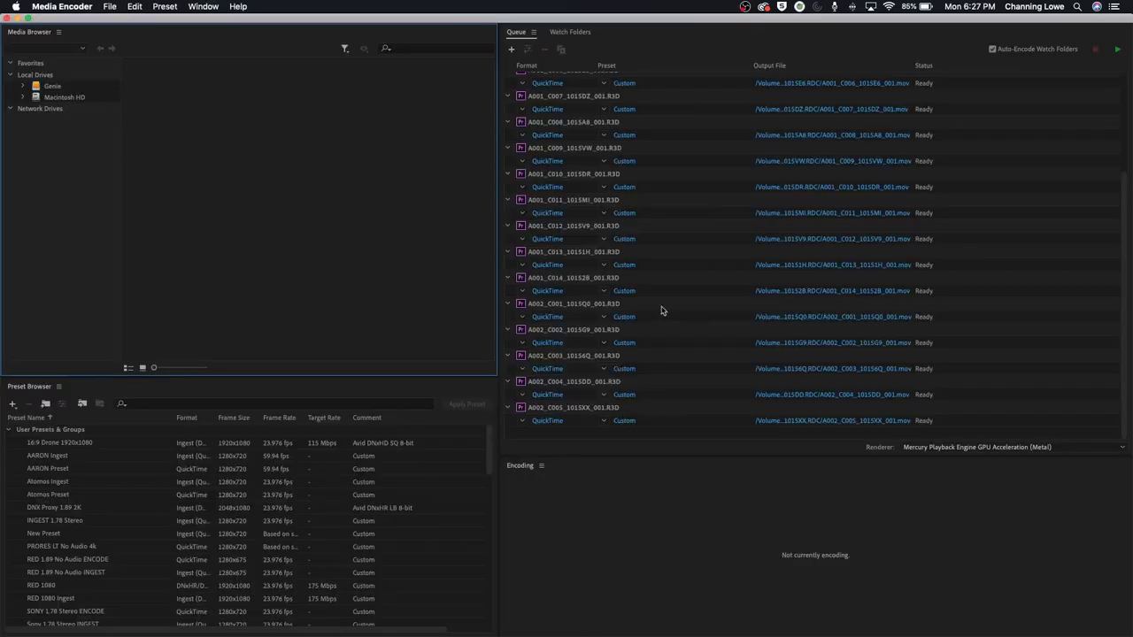
- Select all queued clips and open their shared export settings, agreeing to replace the settings of every selected output
scroll(641, 142, "up", 5)
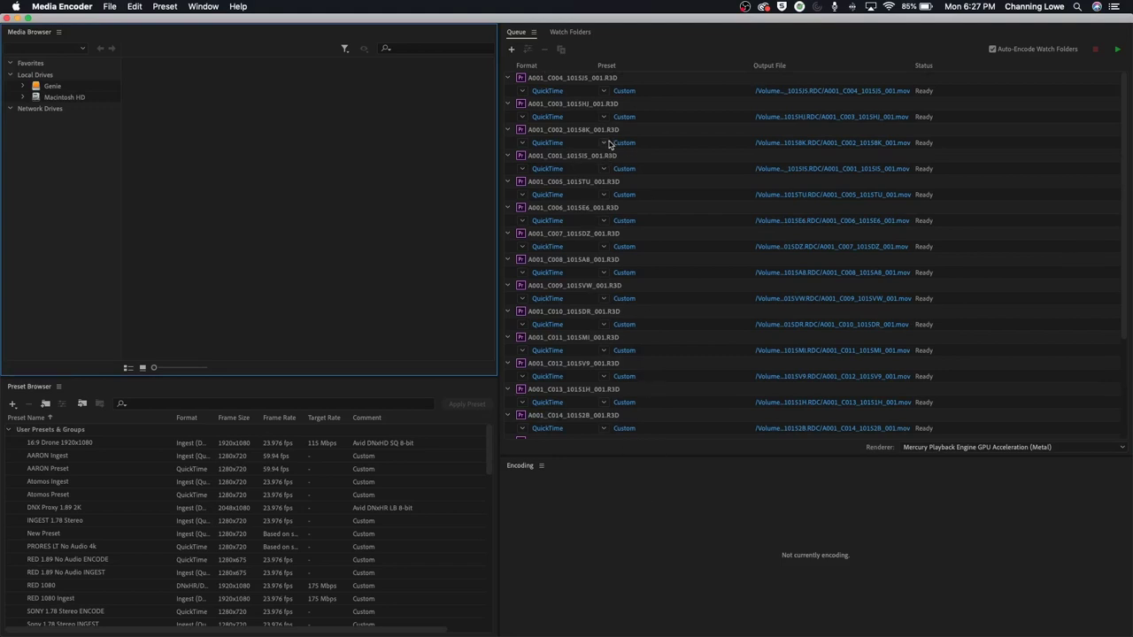
left_click(670, 89)
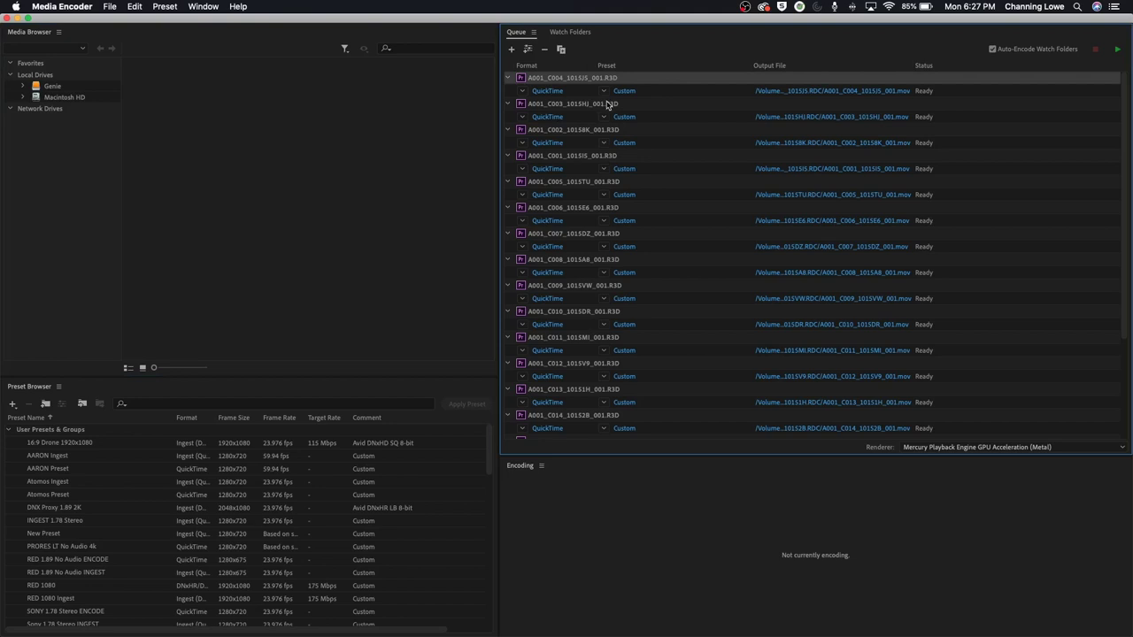
key("super+a")
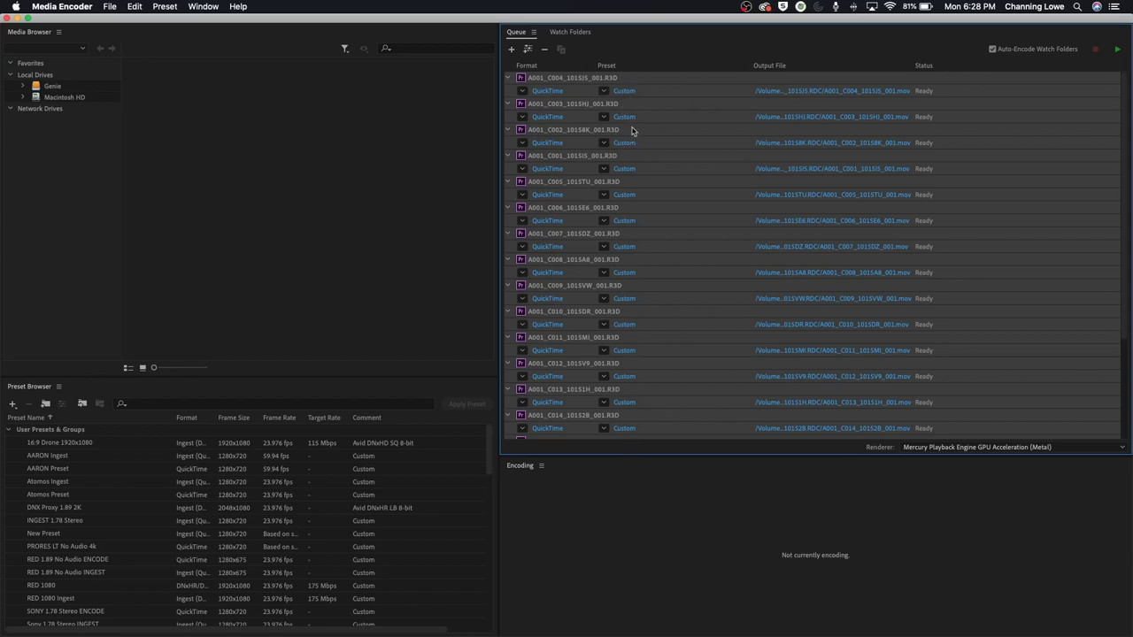
left_click(624, 91)
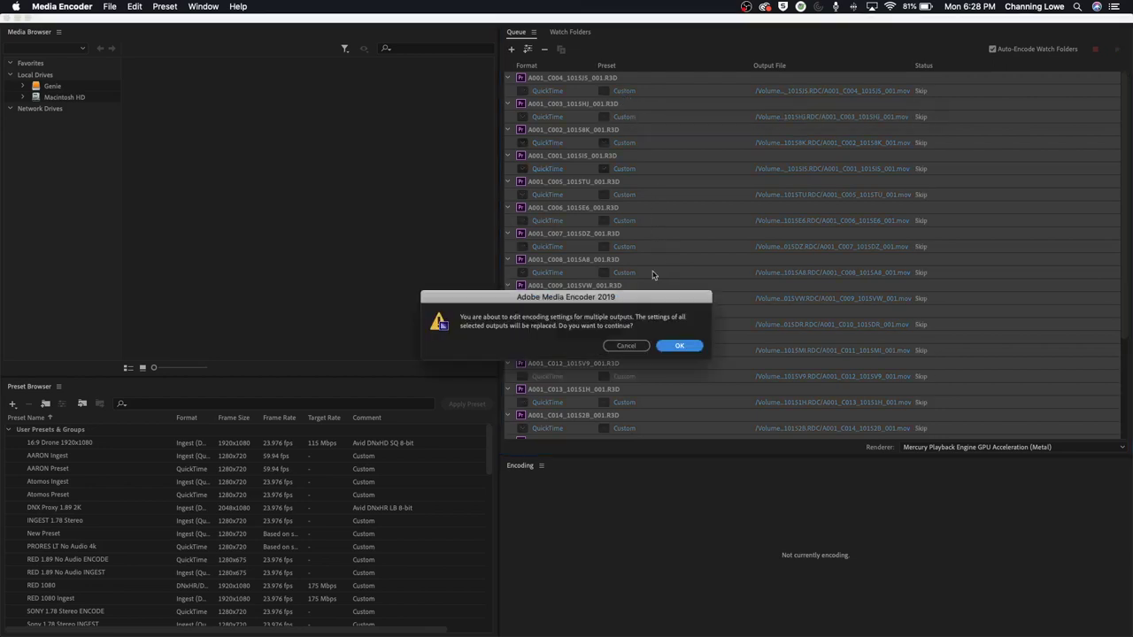
left_click(678, 347)
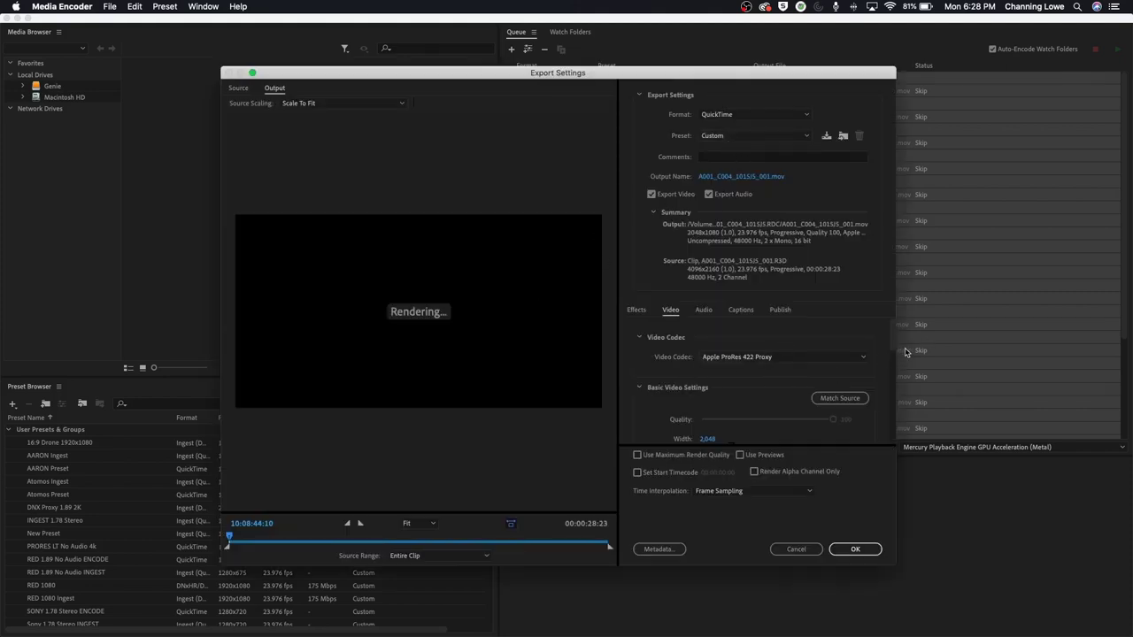
- Enable the Timecode Overlay effect for the selected outputs and accept the export settings
scroll(708, 372, "down", 5)
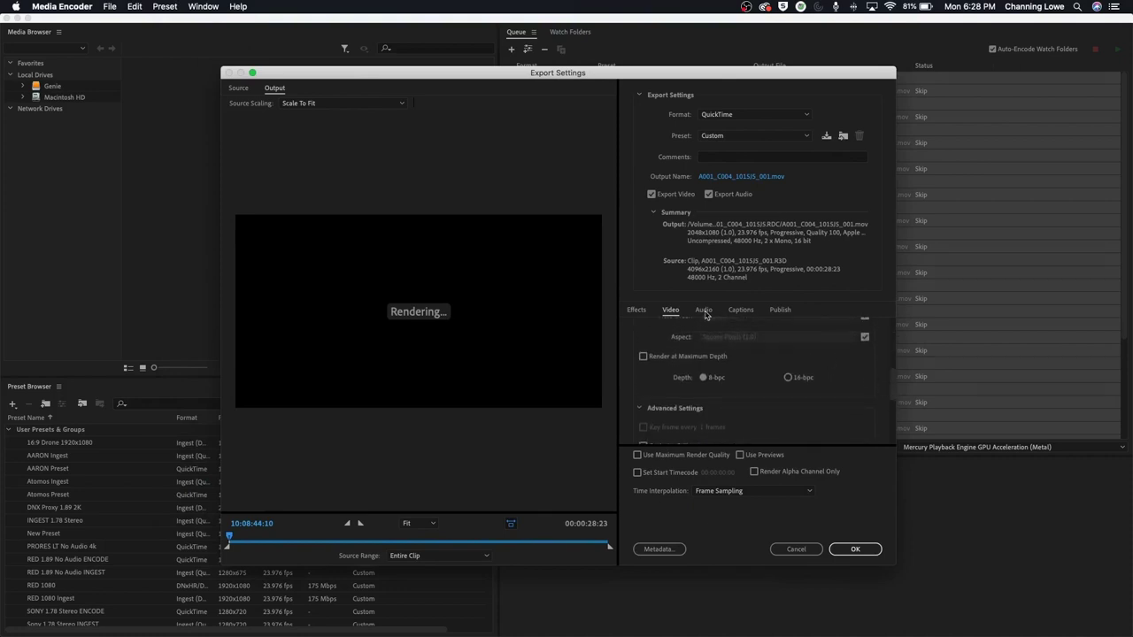
left_click(632, 316)
left_click_drag(892, 327, 891, 382)
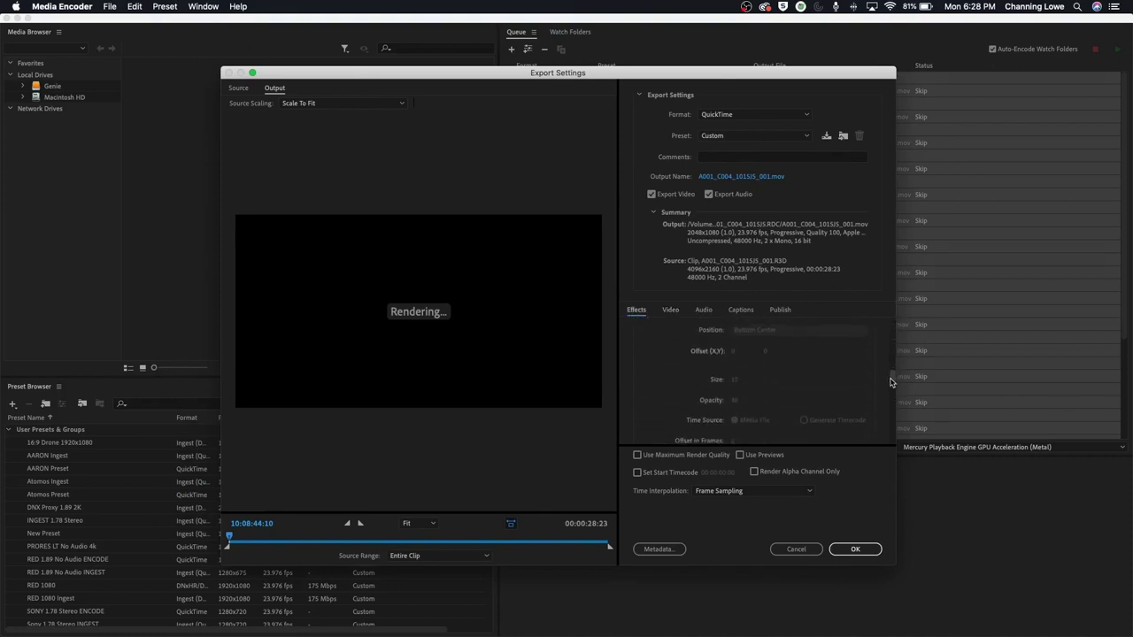
left_click(651, 357)
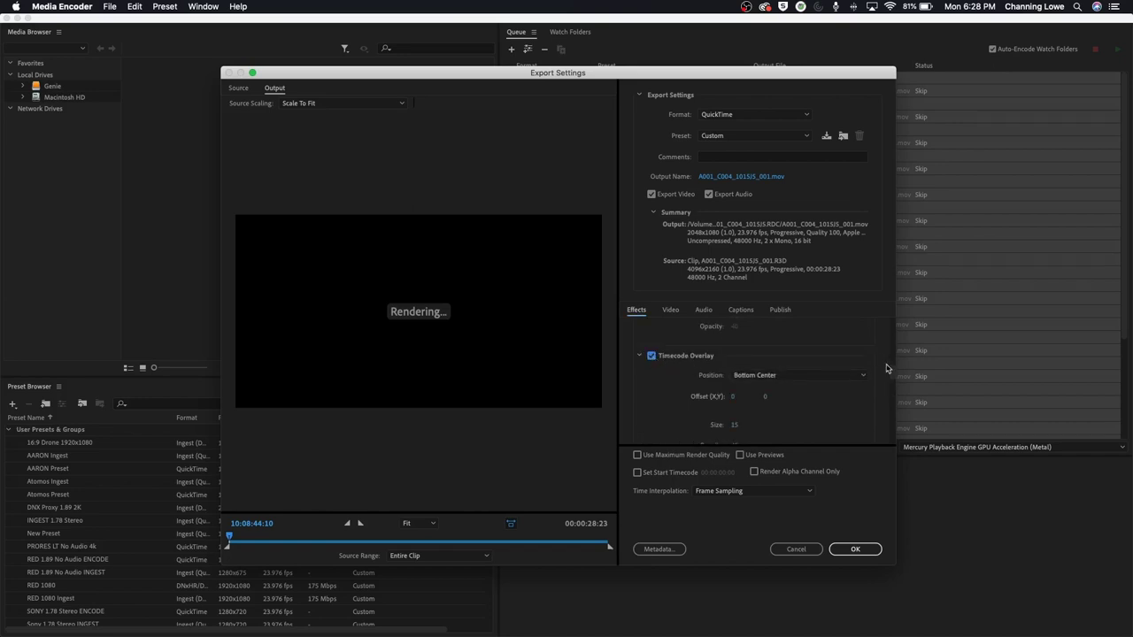
scroll(892, 378, "down", 3)
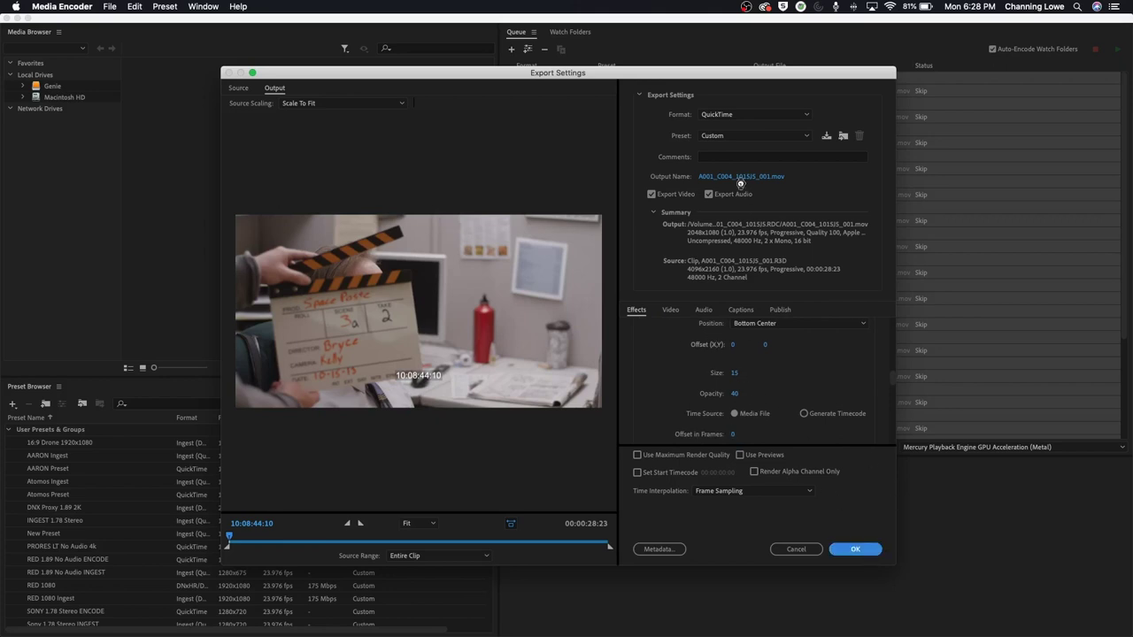
key("Return")
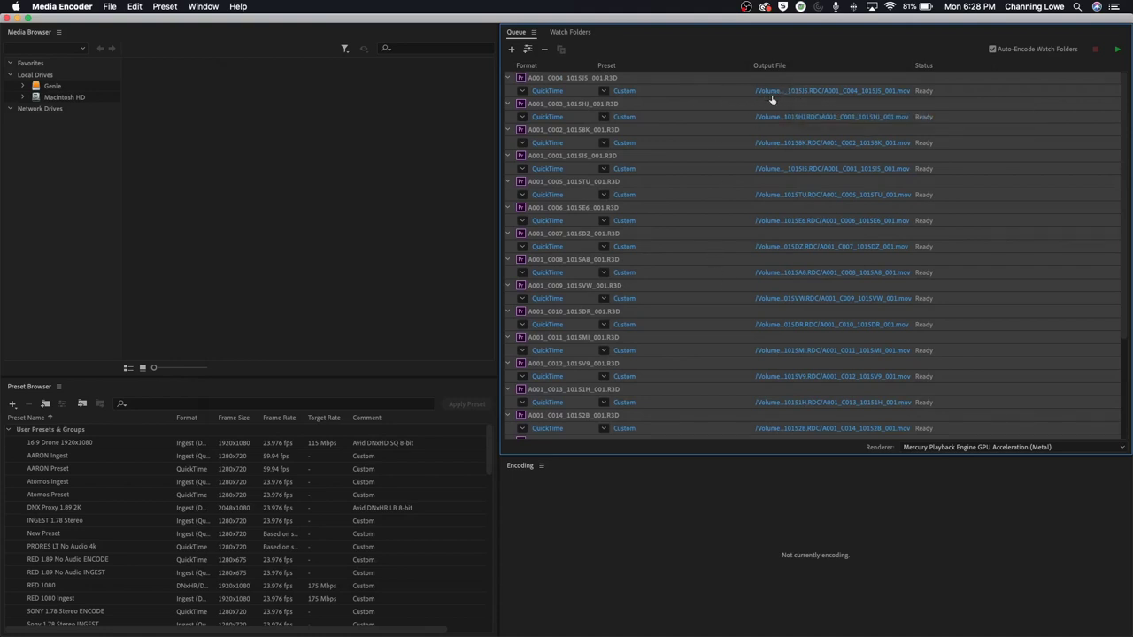
- Reselect all queued clips and open their output location chooser at the TUTORIALS folder
left_click(662, 120)
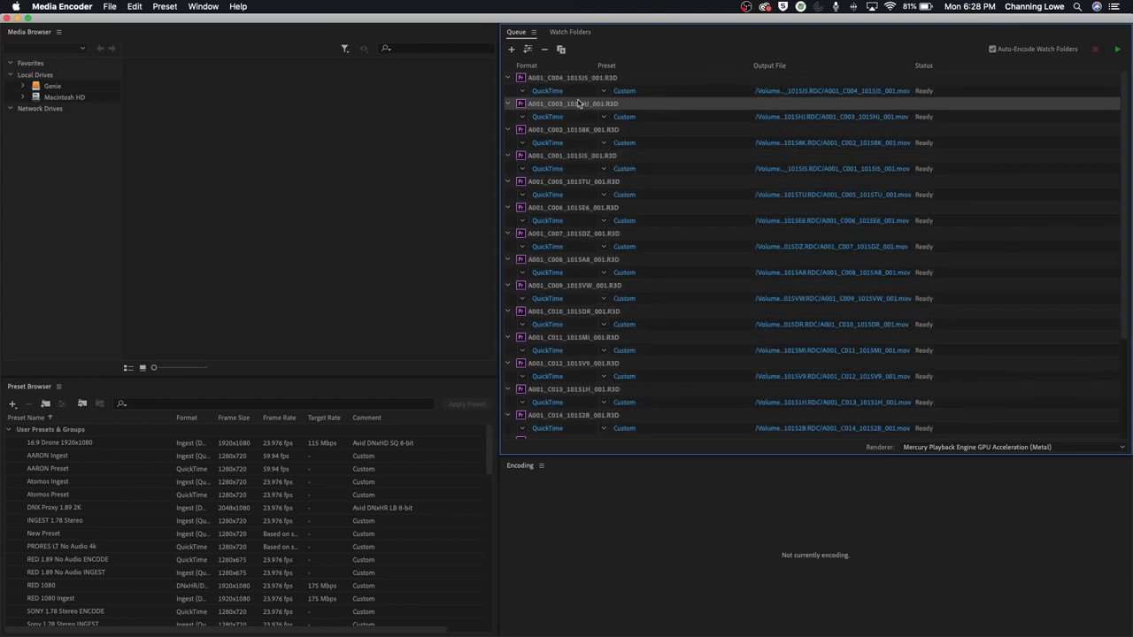
left_click(663, 83)
key("super+a")
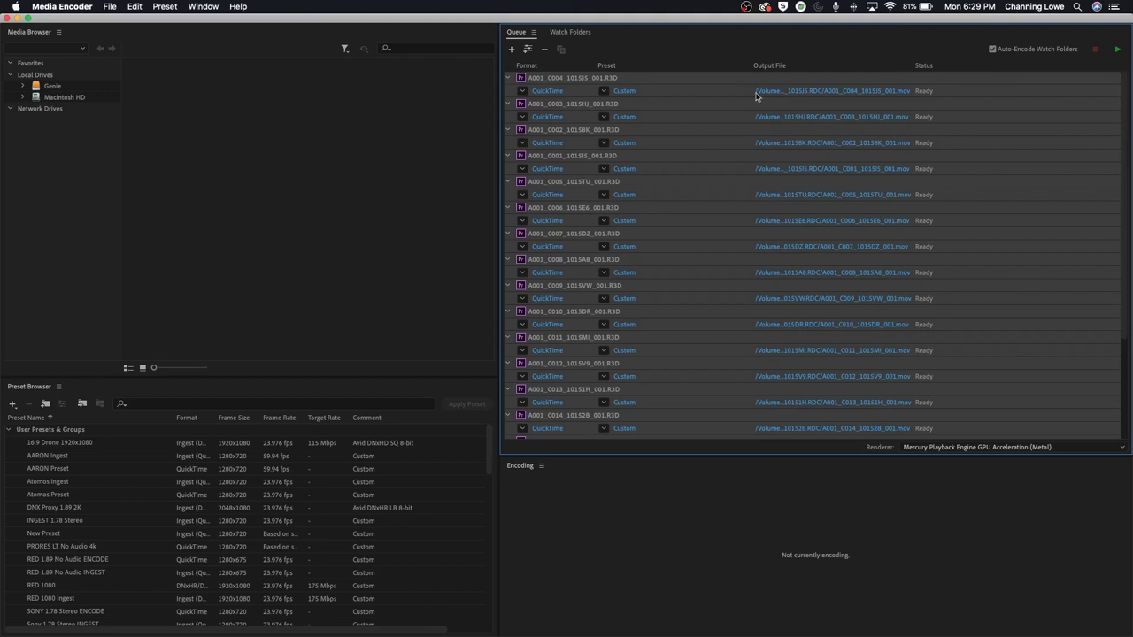
left_click(752, 143)
left_click(506, 81)
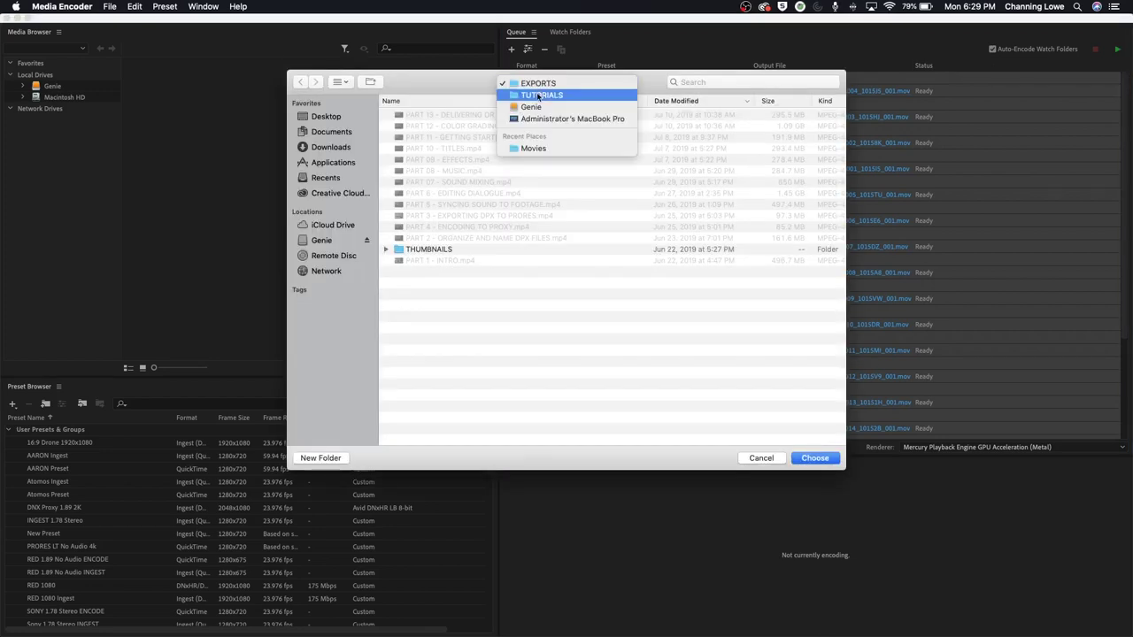
left_click(537, 96)
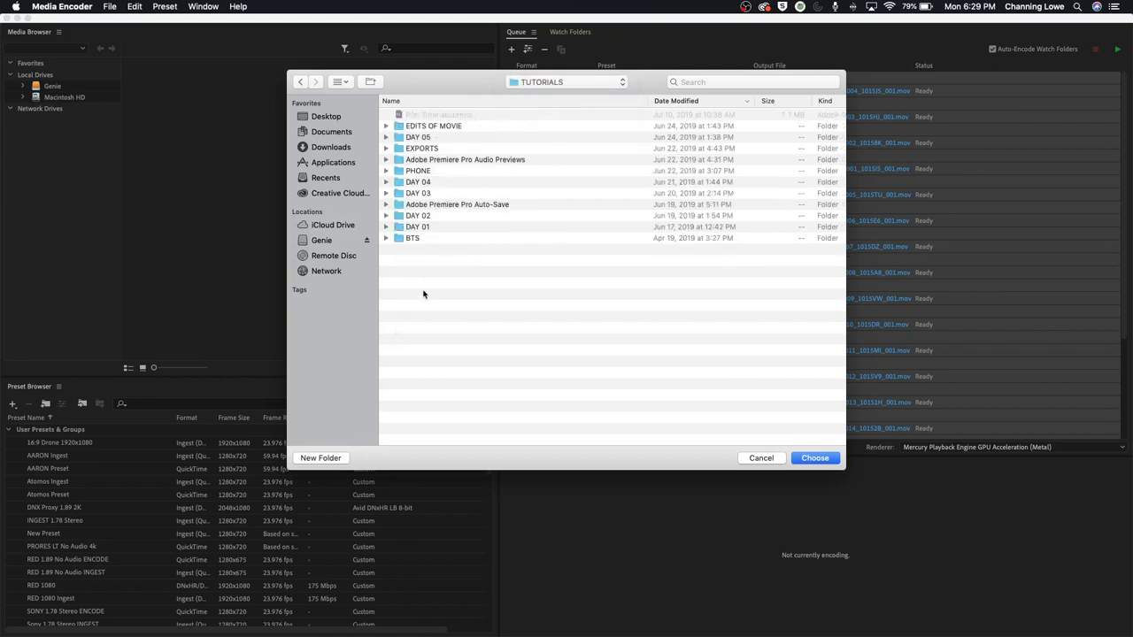
- Create a folder named Platinum Proxies inside TUTORIALS and choose it as the output destination for all selected clips
left_click(323, 458)
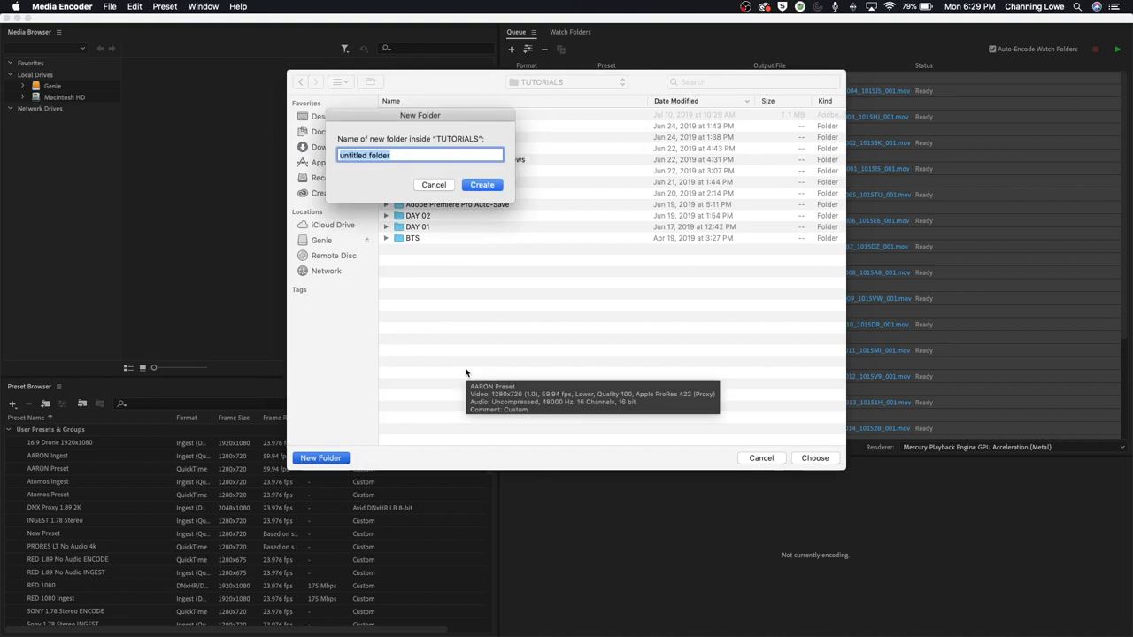
type("Pa")
type("atinum Proxies")
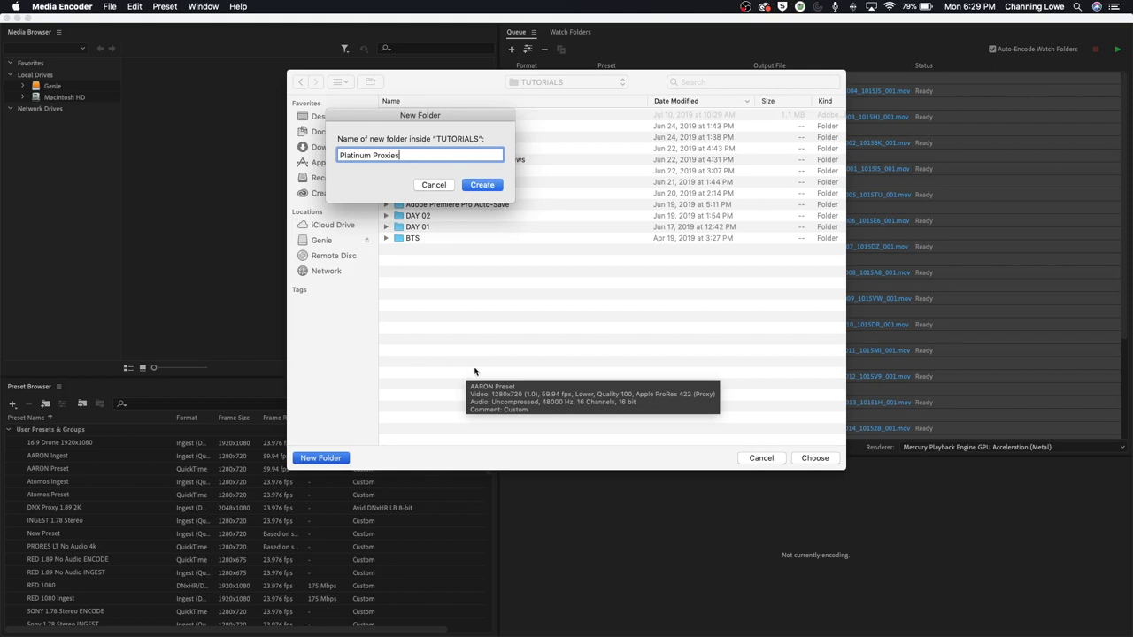
left_click(483, 185)
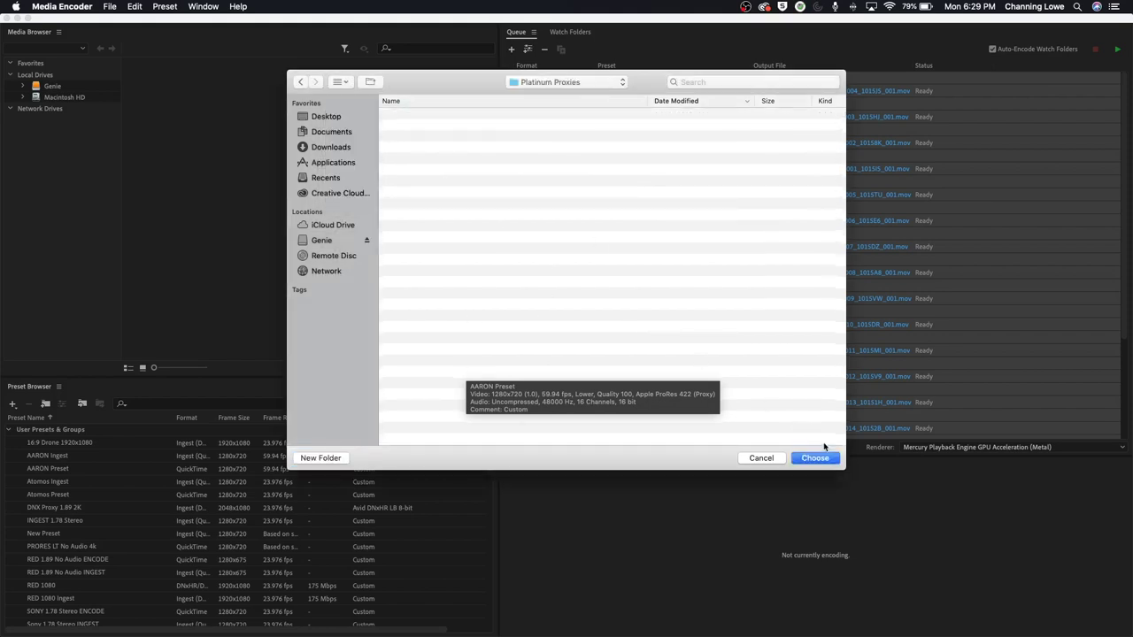
left_click(815, 459)
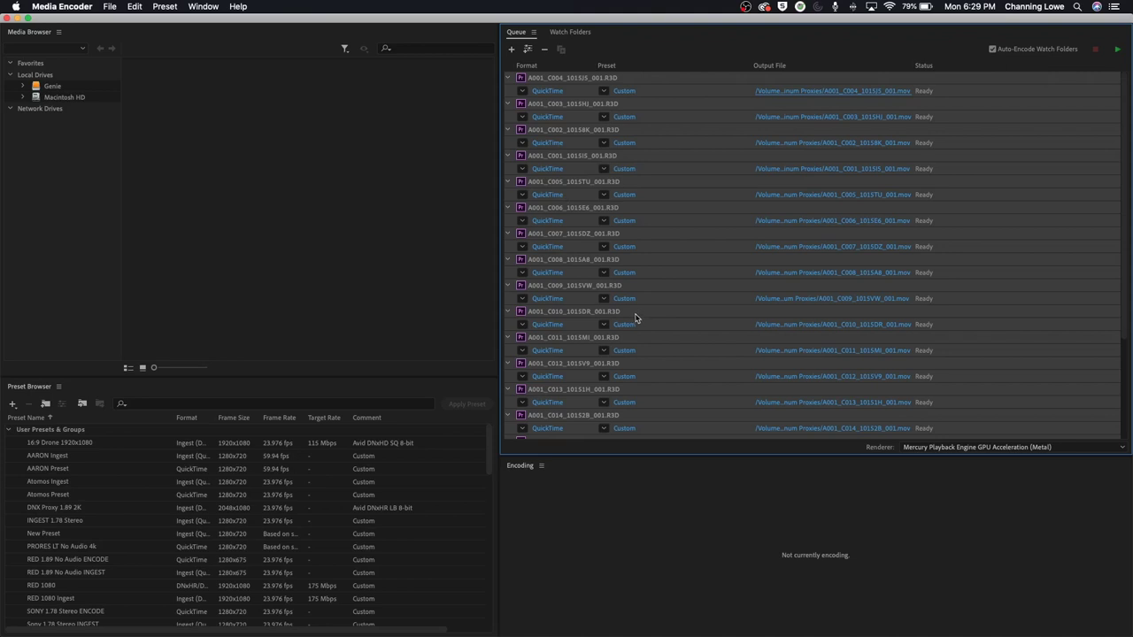
- Remove all the clips from the queue and switch to Premiere Pro
left_click(351, 262)
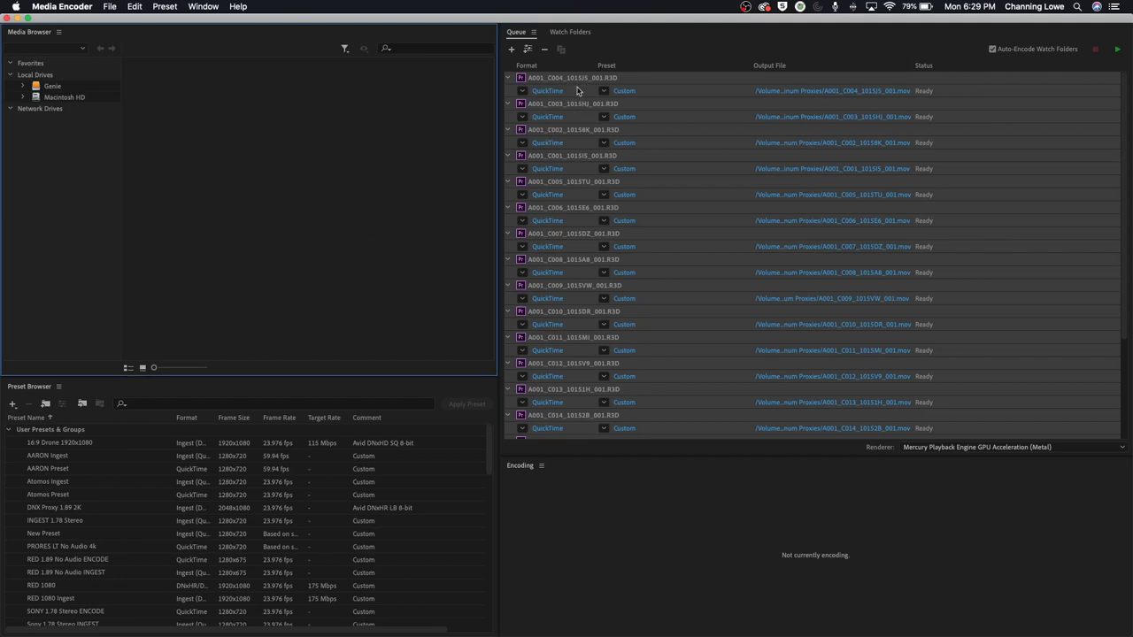
key("Delete")
left_click(678, 362)
key("super+Tab")
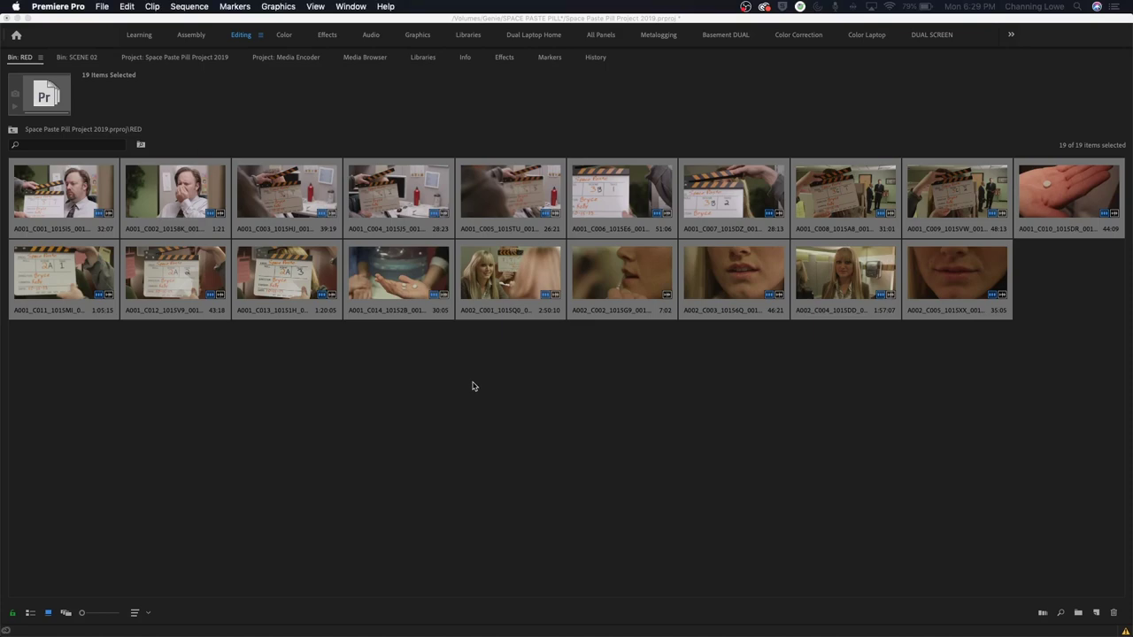
- Restore the full panel layout and send the 1080 Timeline sequence to the Media Encoder queue as QuickTime with Apple ProRes 422 HQ
key("grave")
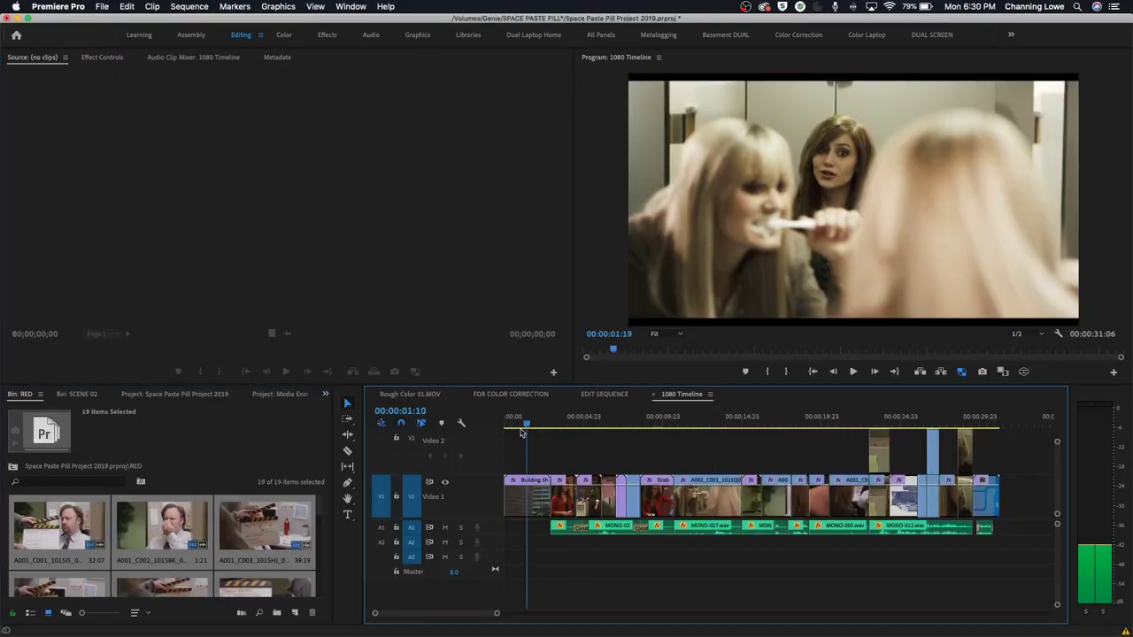
key("Home")
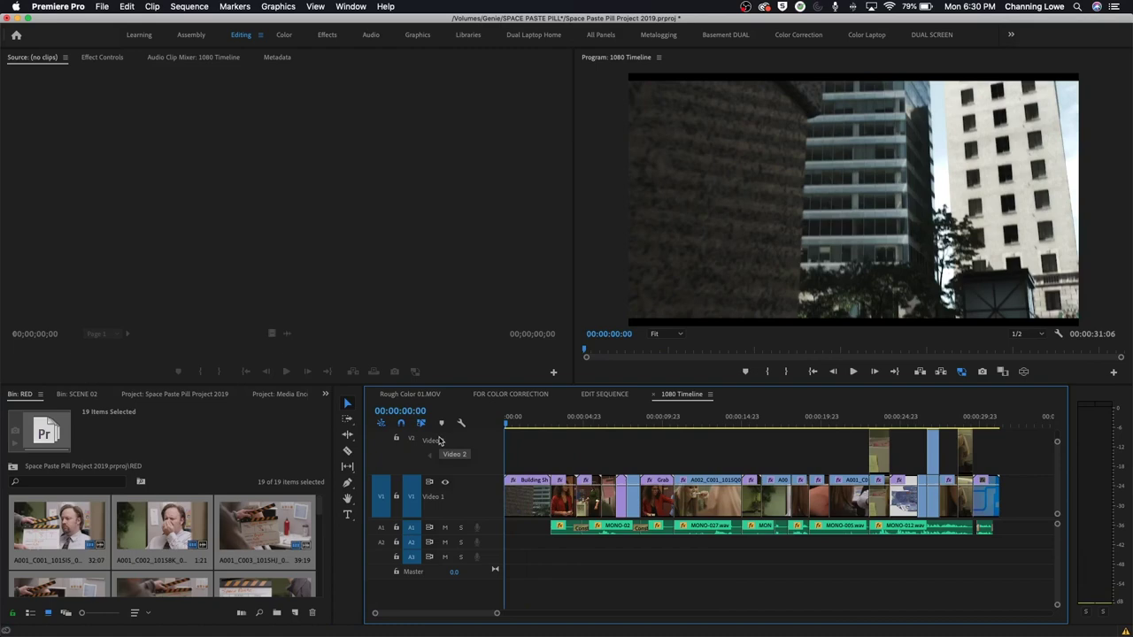
key("ctrl+m")
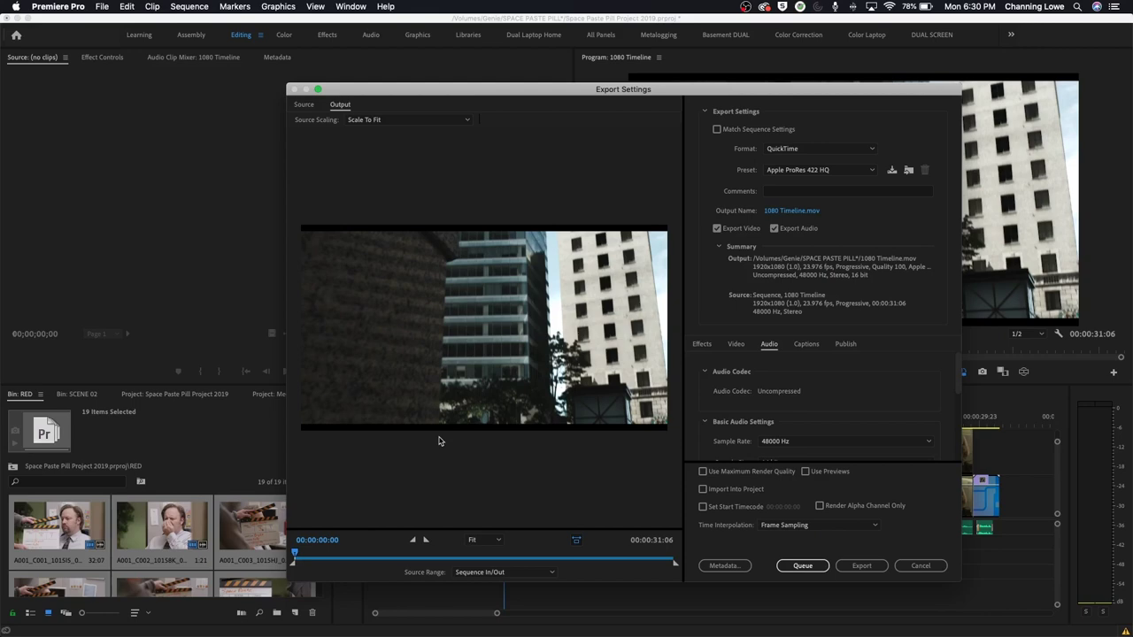
left_click(812, 571)
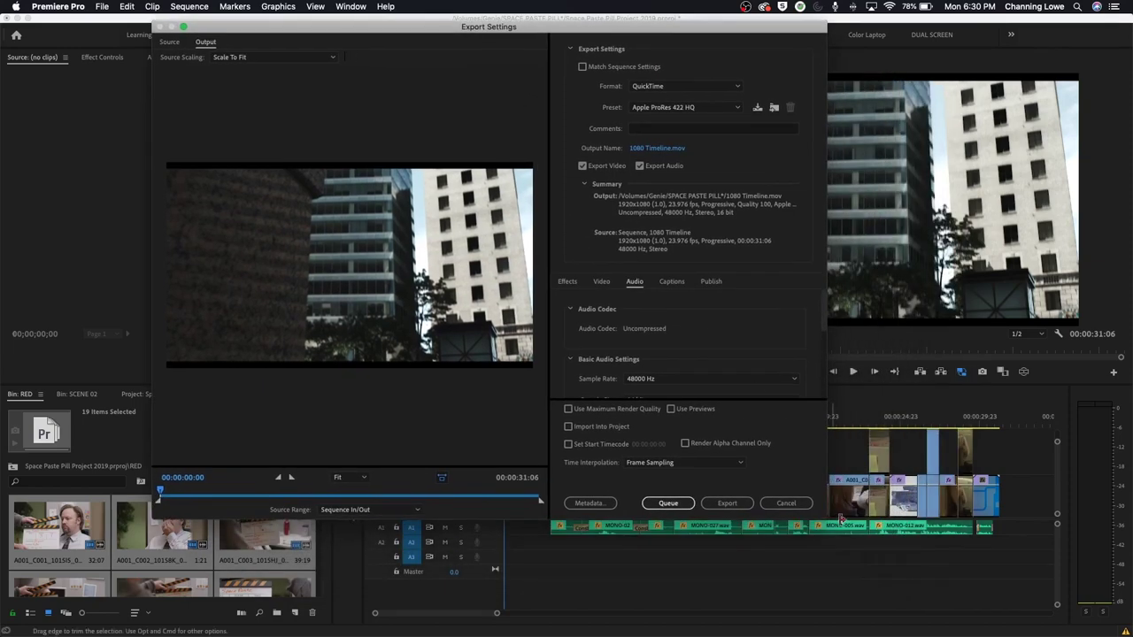
left_click_drag(827, 521, 974, 580)
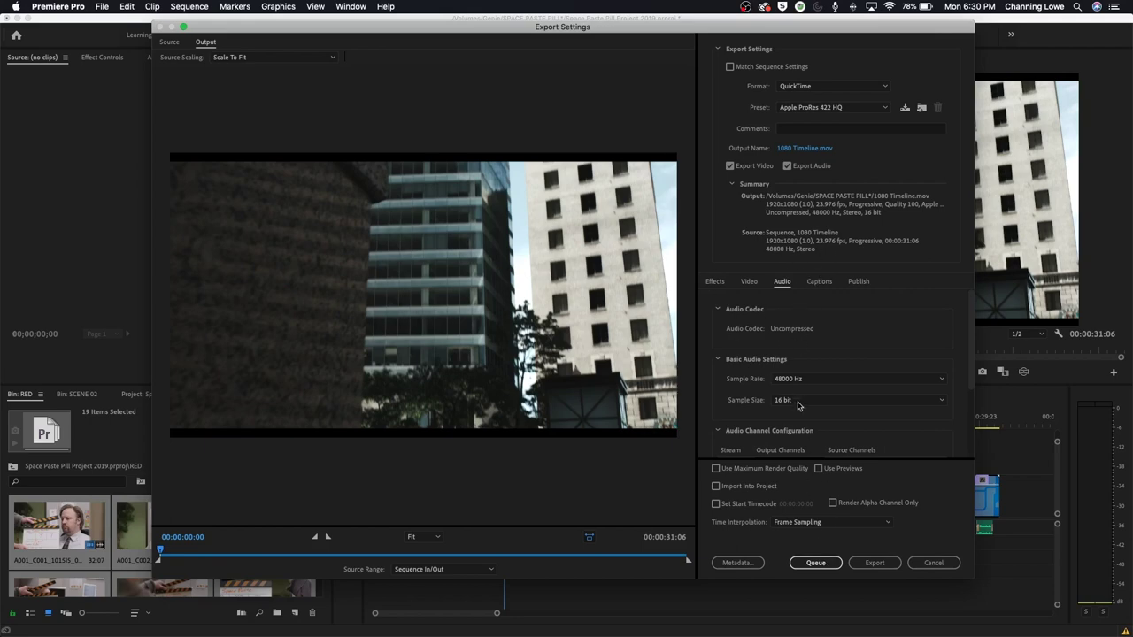
left_click(815, 563)
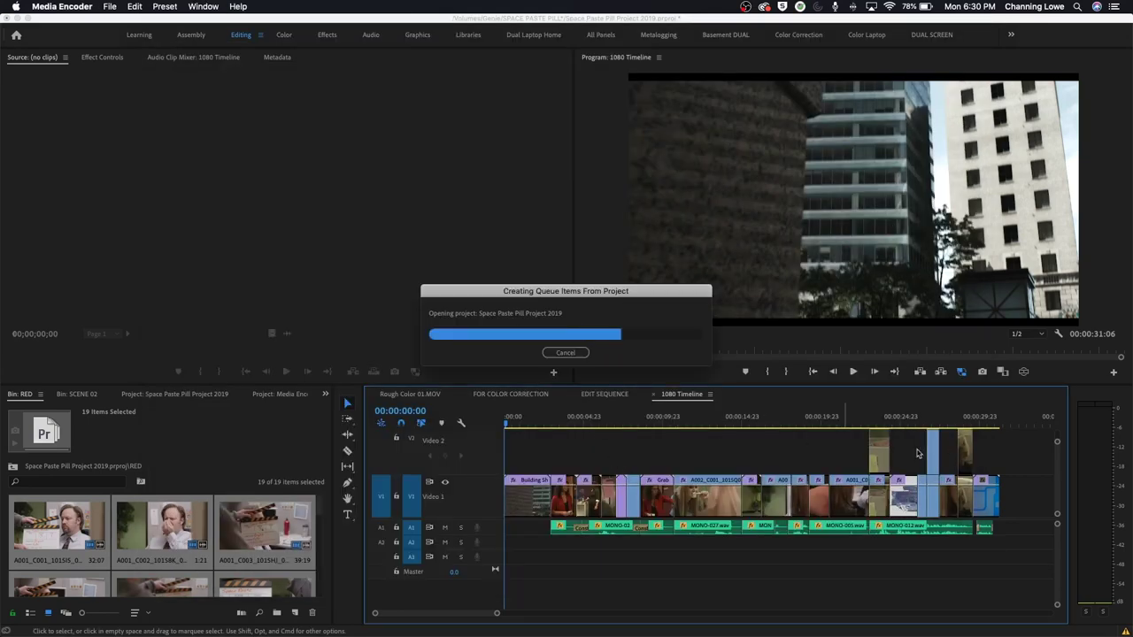
left_click(552, 77)
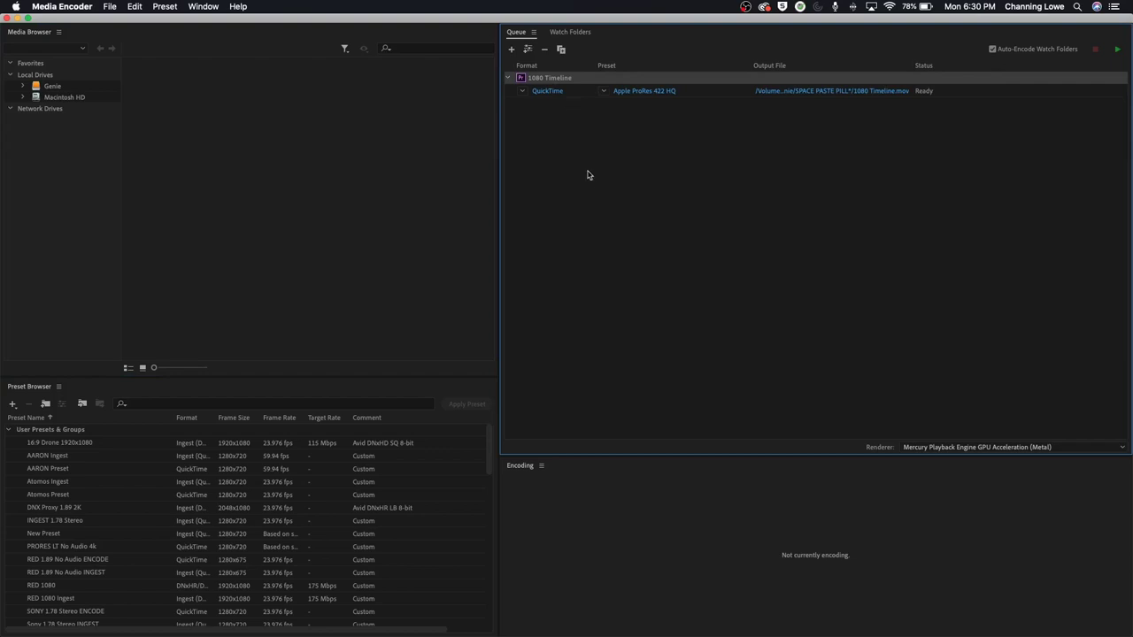
- Switch back to Premiere Pro, expand the project's TIMELINES bin, and inspect the 1080 Timeline and EDIT SEQUENCE frame sizes
key("super+Tab")
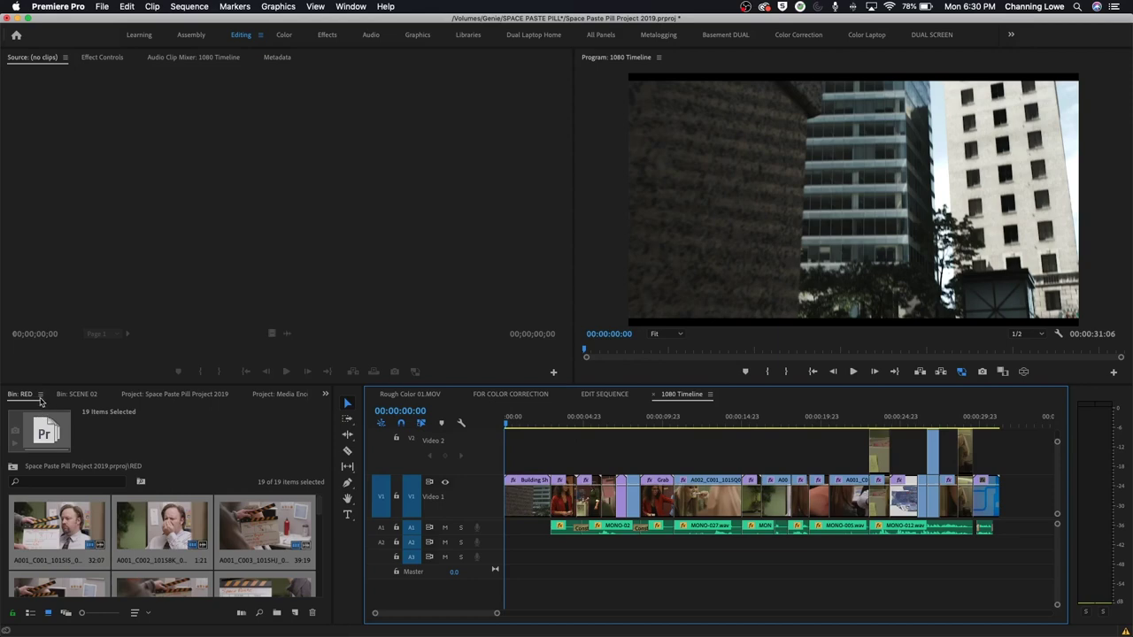
left_click(13, 466)
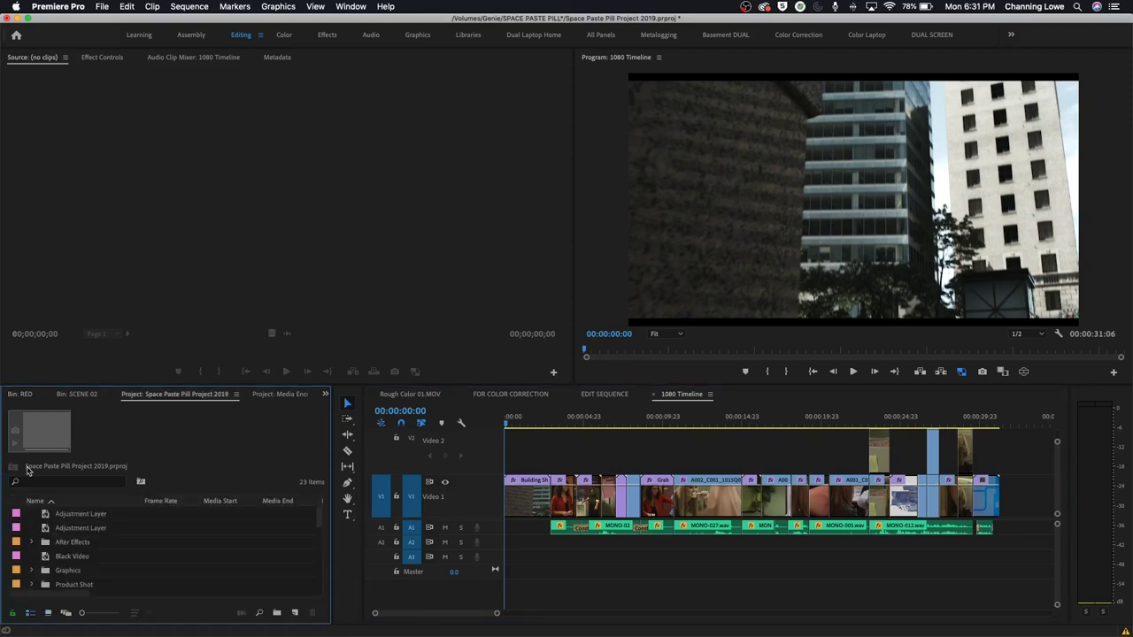
key("grave")
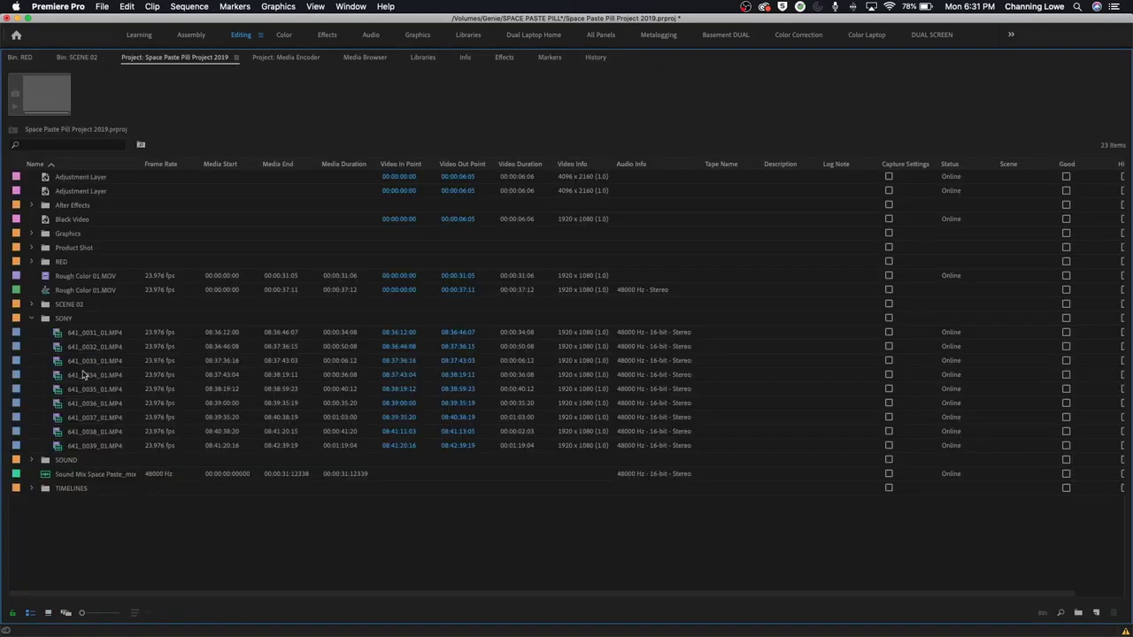
left_click(32, 318)
left_click(32, 360)
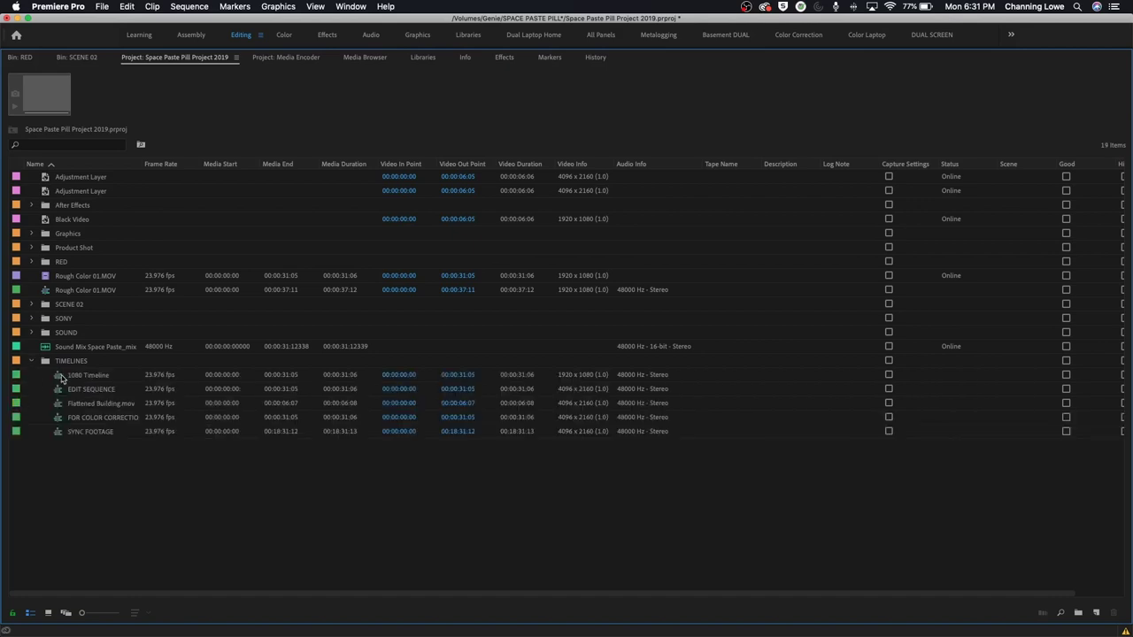
left_click(59, 376)
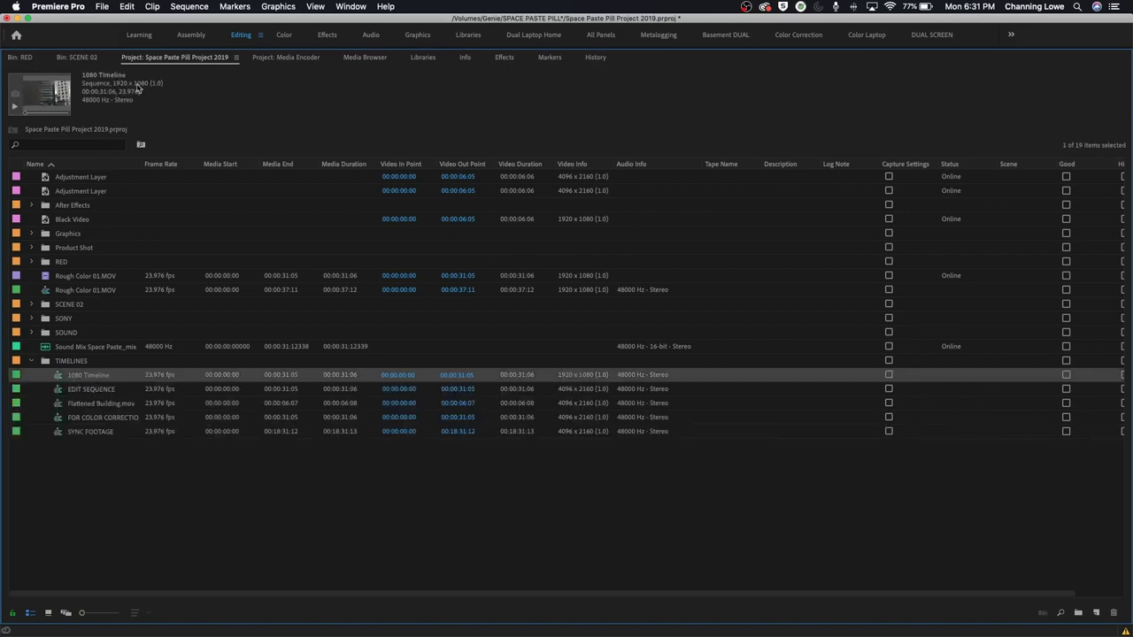
left_click(88, 392)
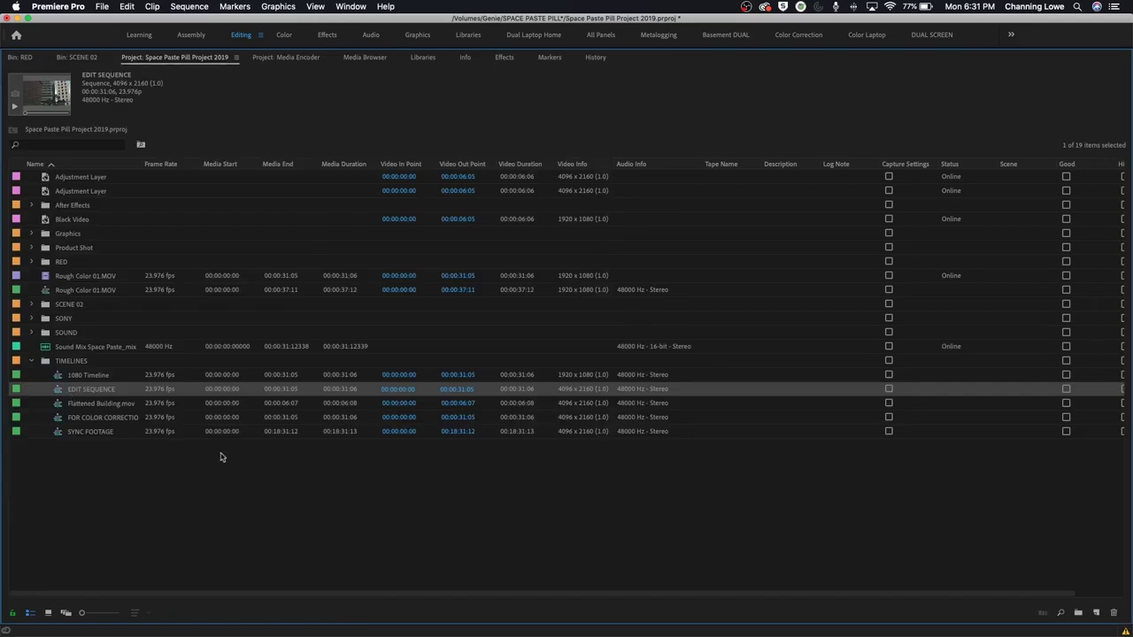
- Open EDIT SEQUENCE from the TIMELINES bin and make it the active timeline
key("grave")
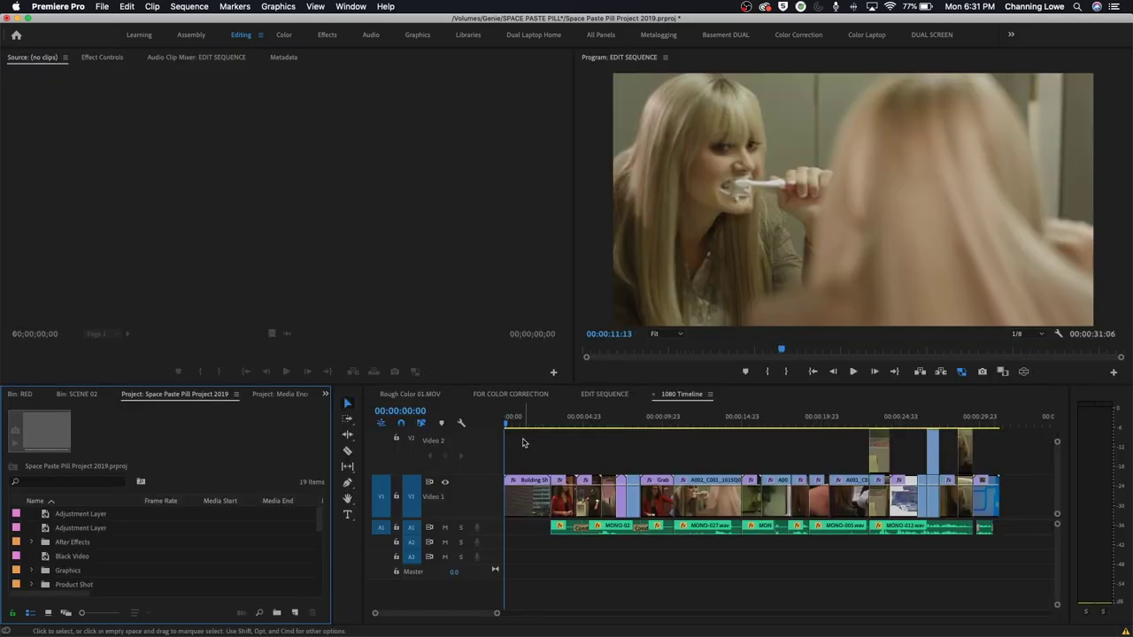
key("grave")
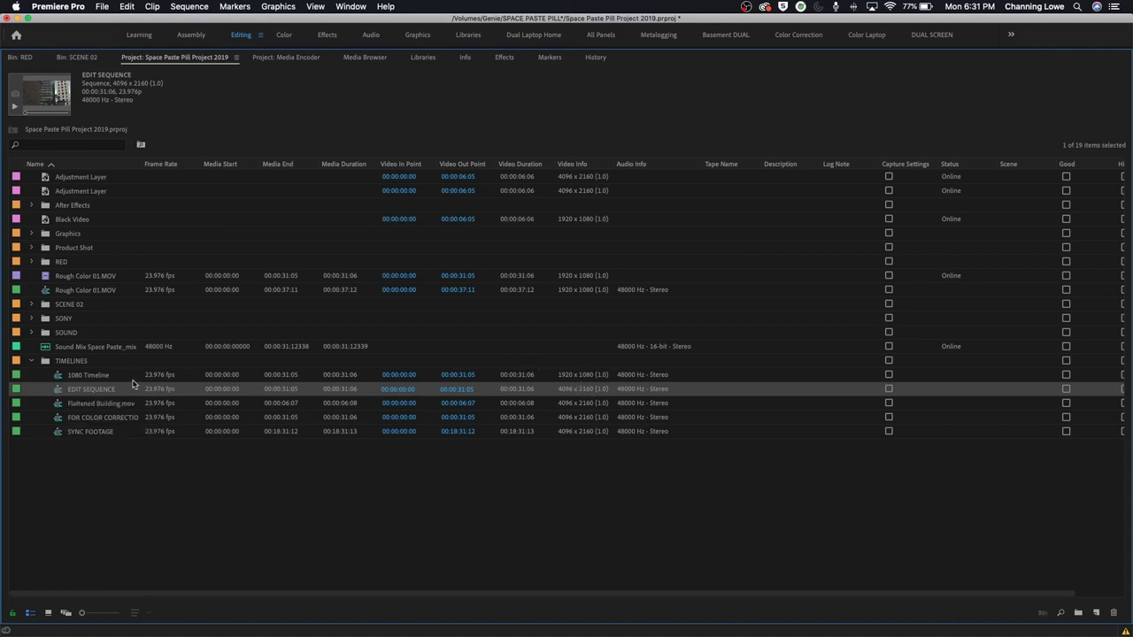
double_click(59, 392)
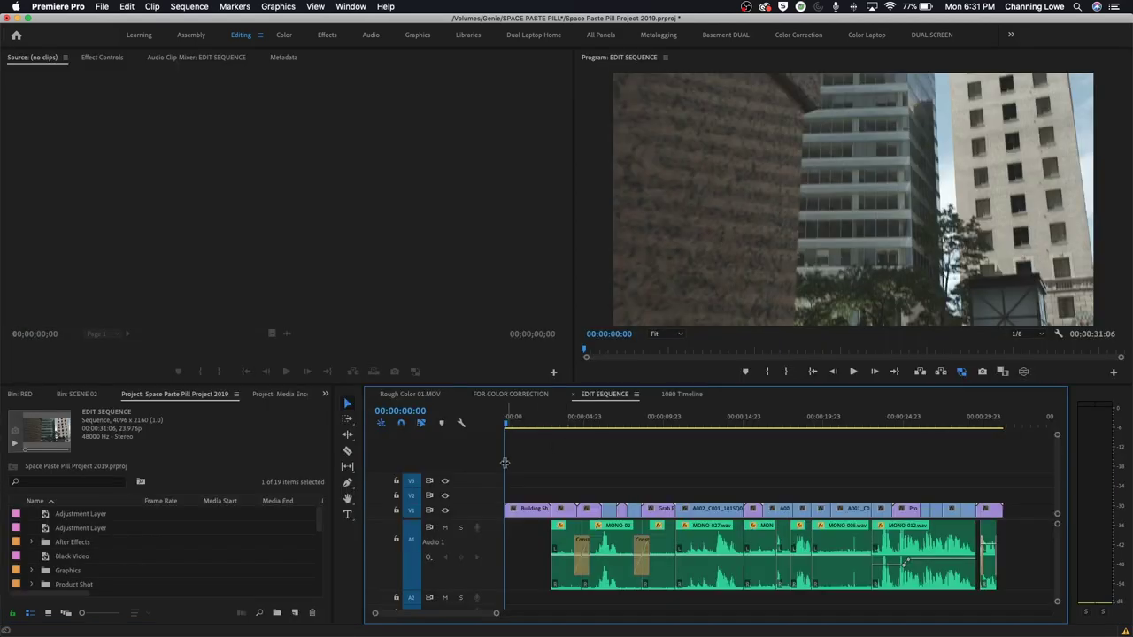
left_click(674, 396)
left_click(607, 395)
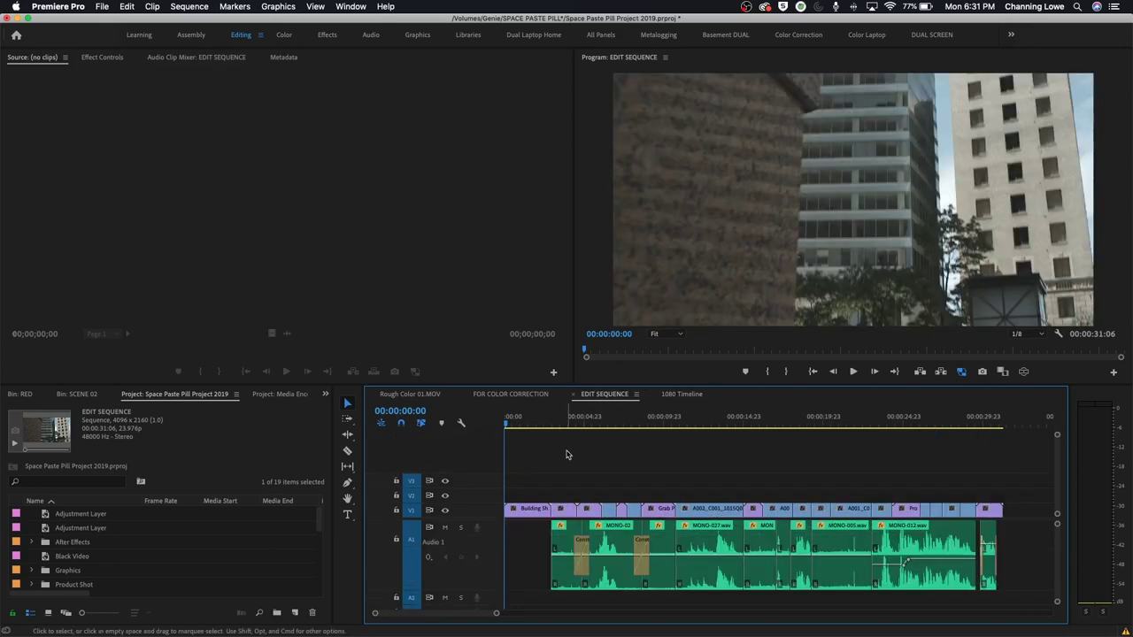
- Send EDIT SEQUENCE to the Media Encoder queue as QuickTime with its Custom preset
key("super+m")
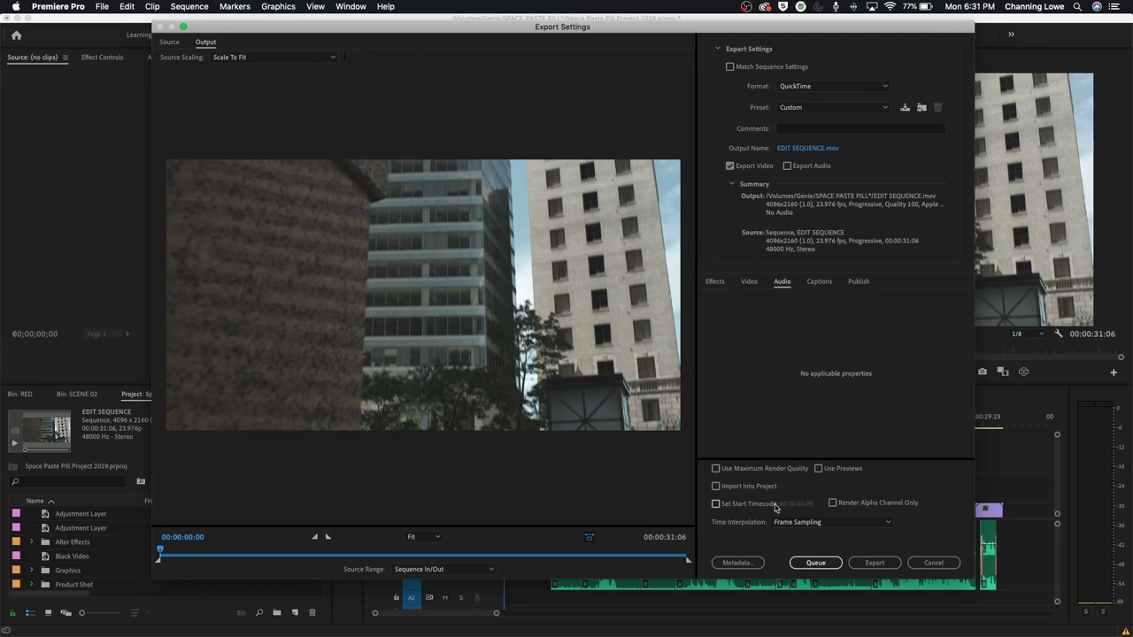
left_click(809, 565)
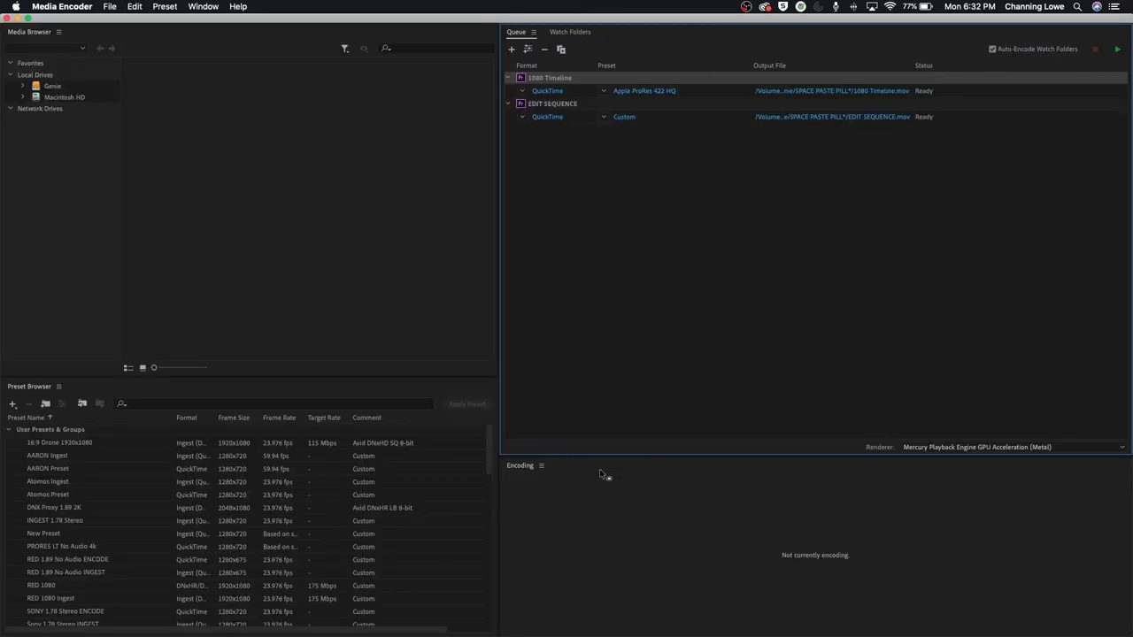
left_click(621, 296)
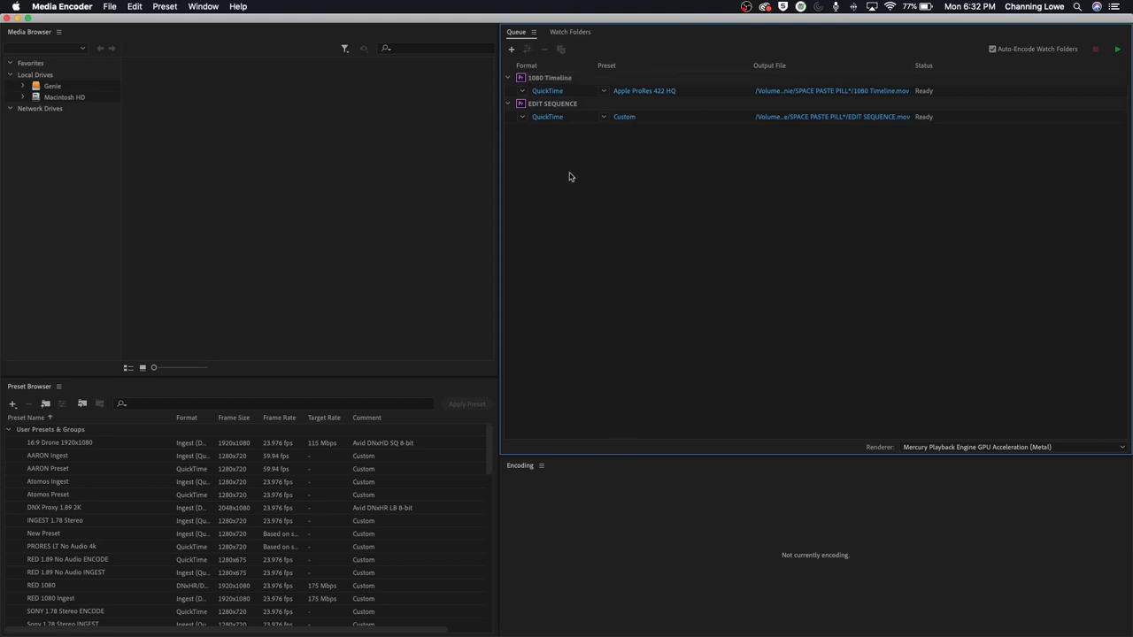
- Set the queued 1080 Timeline output to H.264 with the YouTube 1080p Full HD preset
left_click(570, 107)
left_click(556, 77)
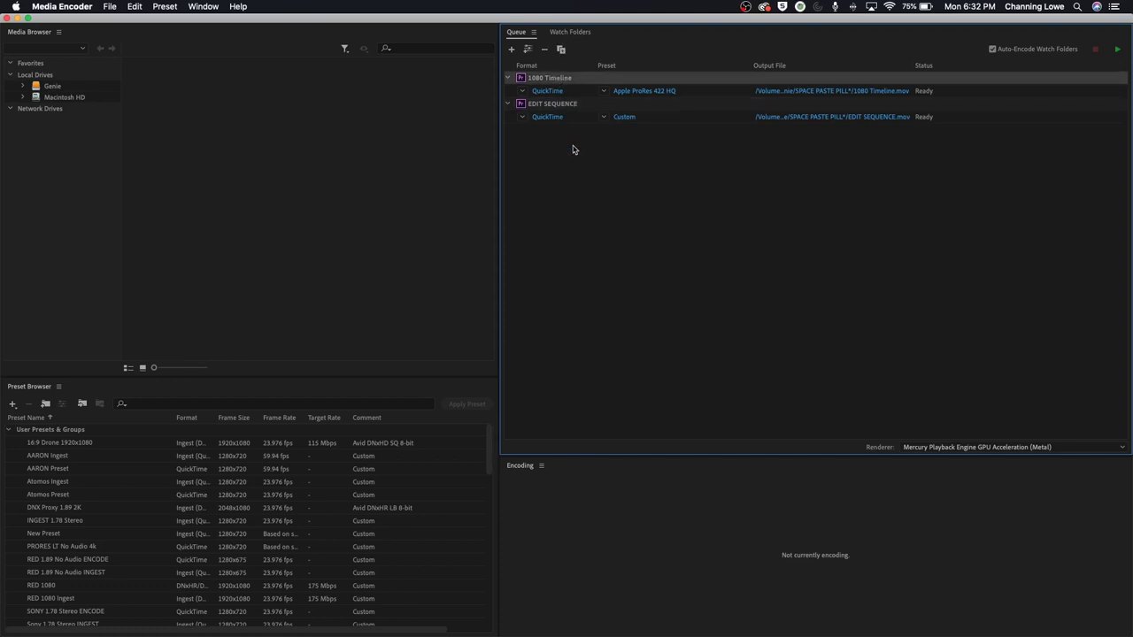
left_click(524, 92)
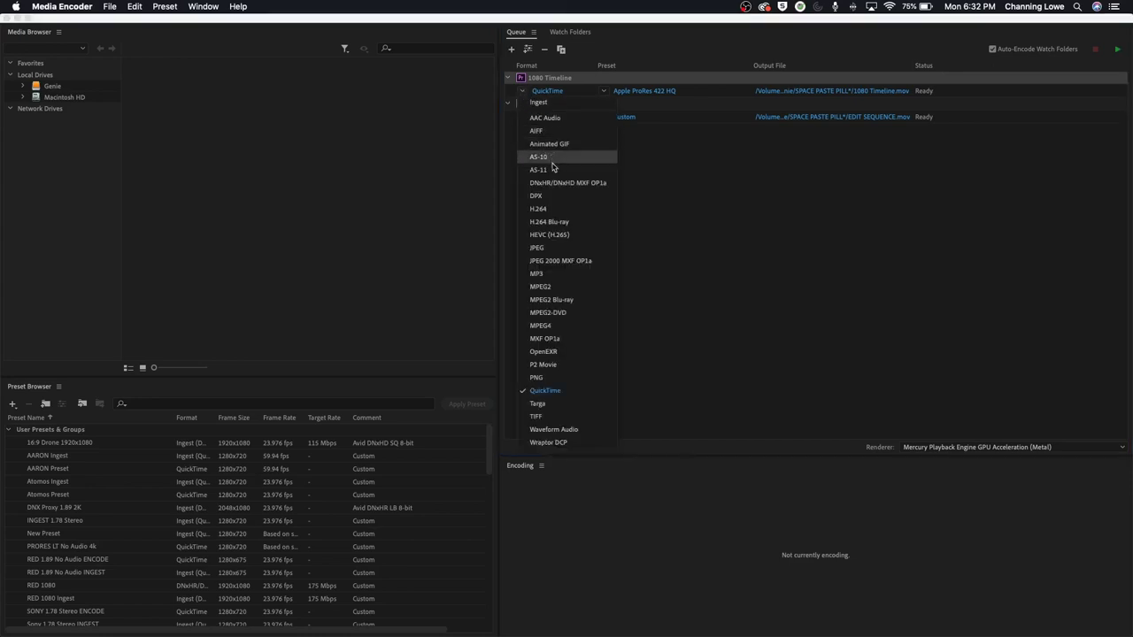
key("Escape")
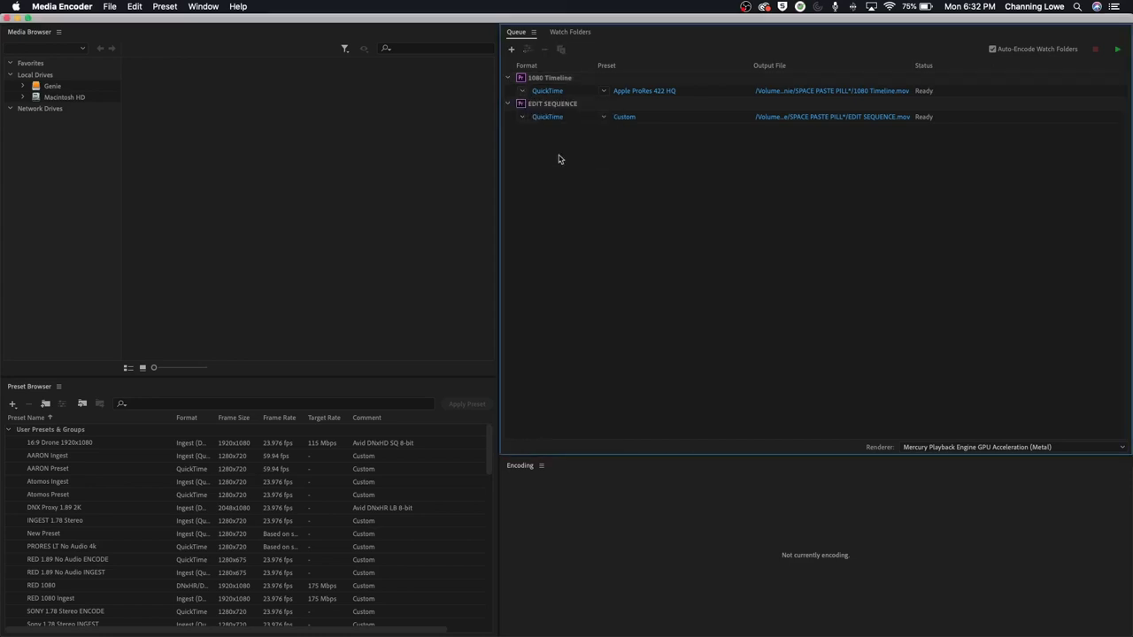
left_click(523, 92)
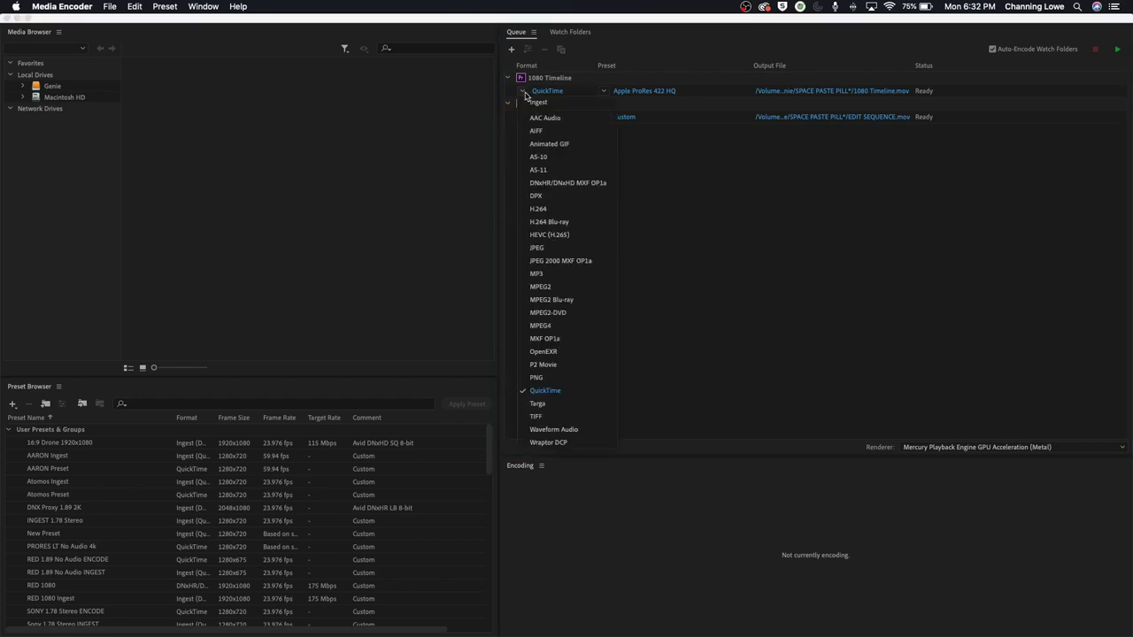
left_click(551, 210)
left_click(606, 92)
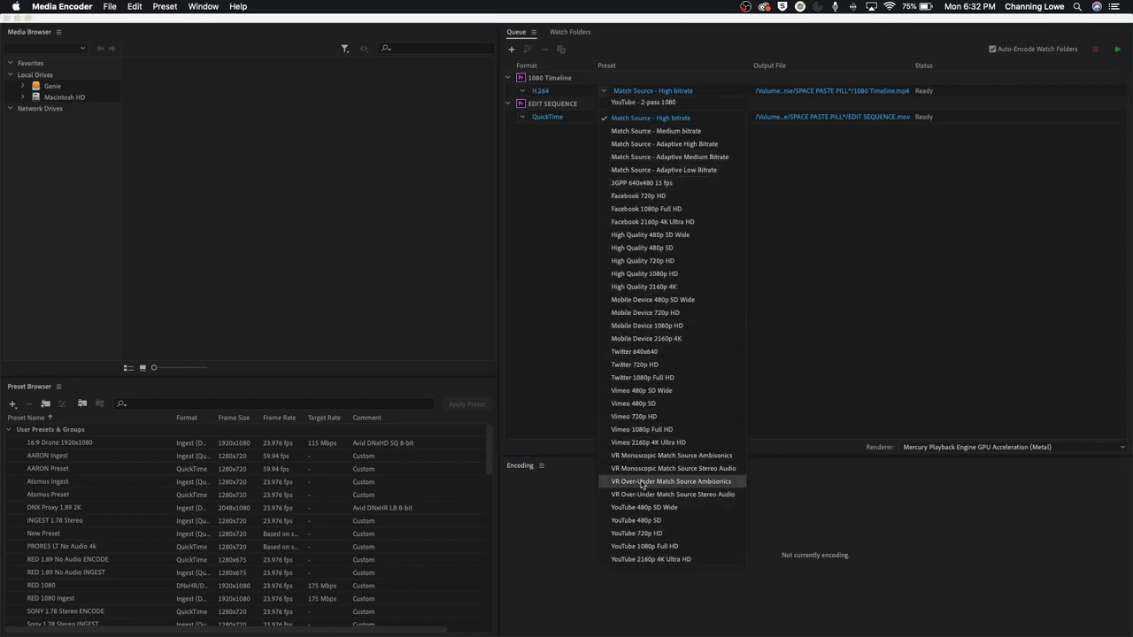
left_click(668, 547)
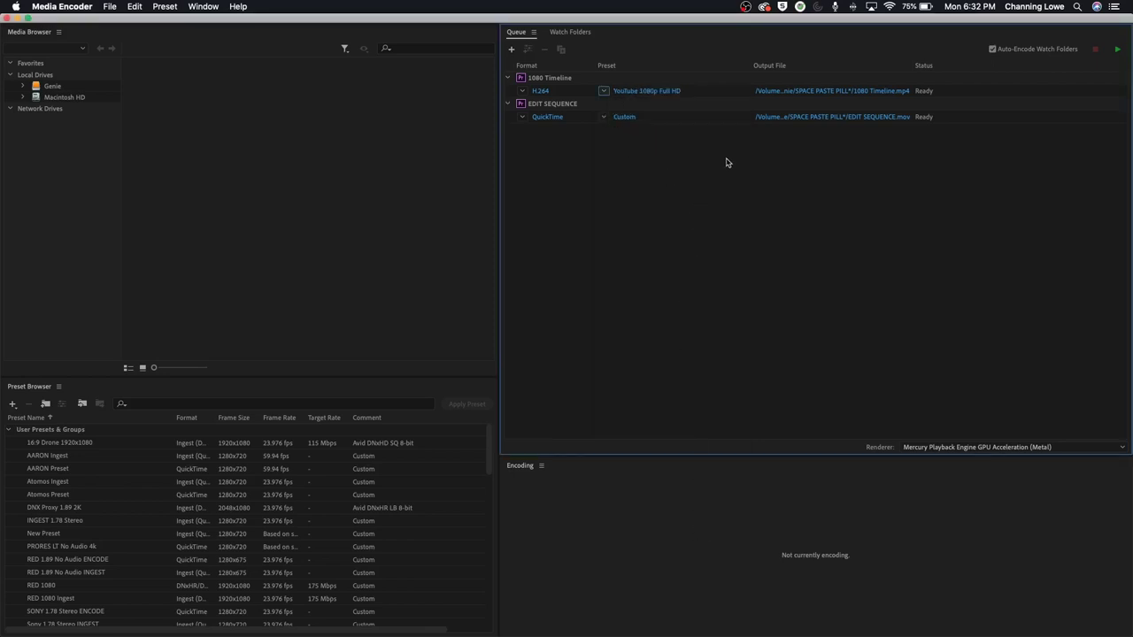
- Open the export settings of the 1080 Timeline output and match its frame size, field order and aspect to the source
mouse_move(634, 99)
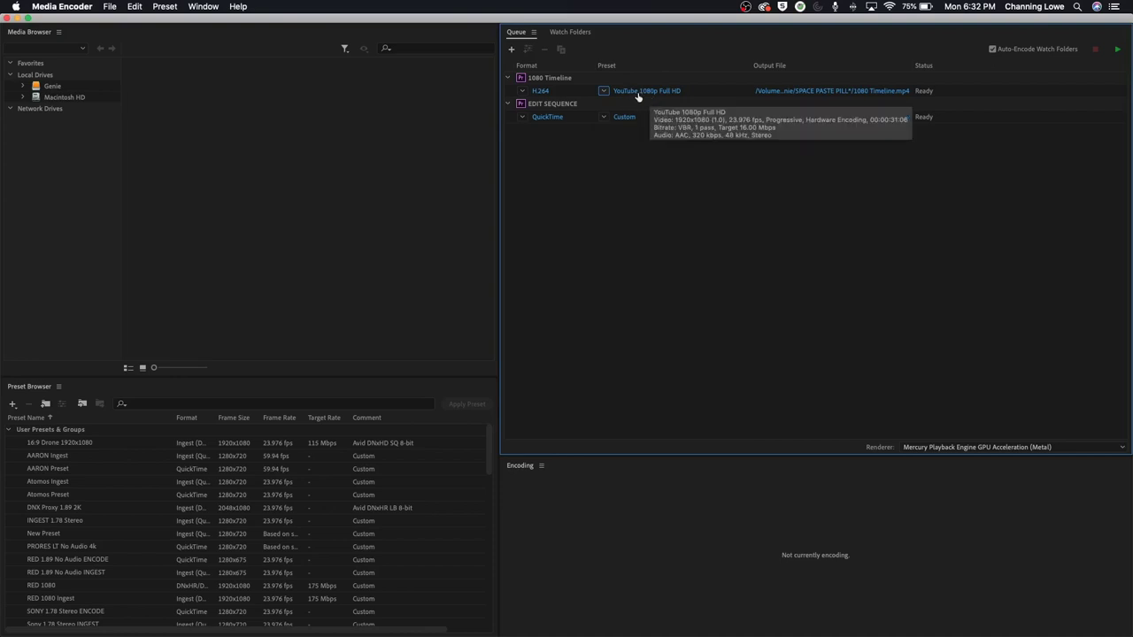
left_click(643, 93)
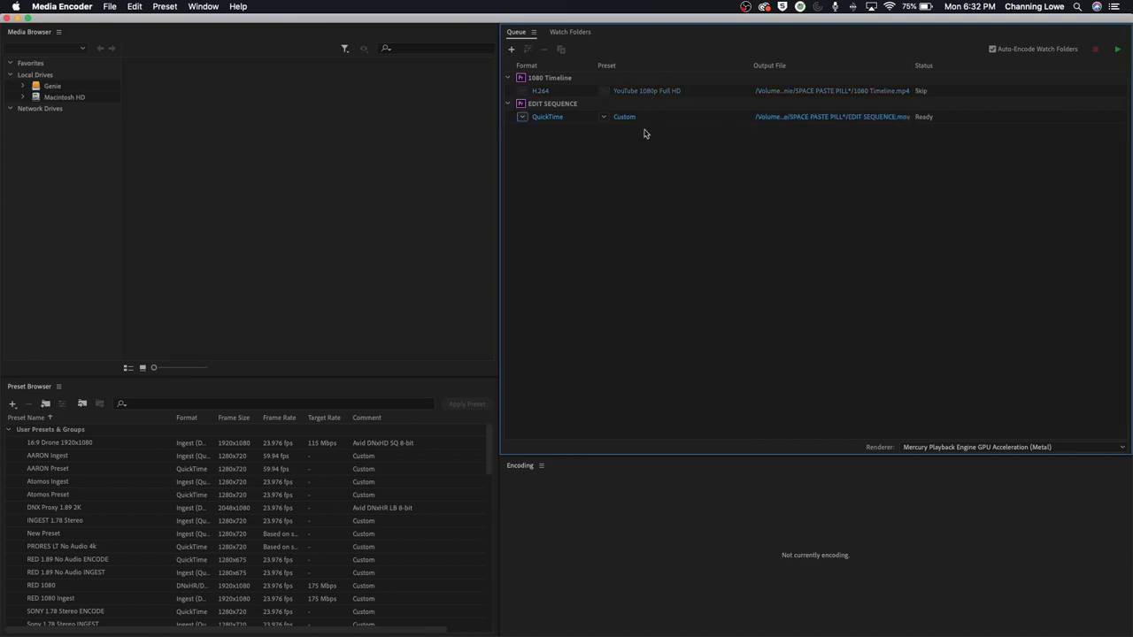
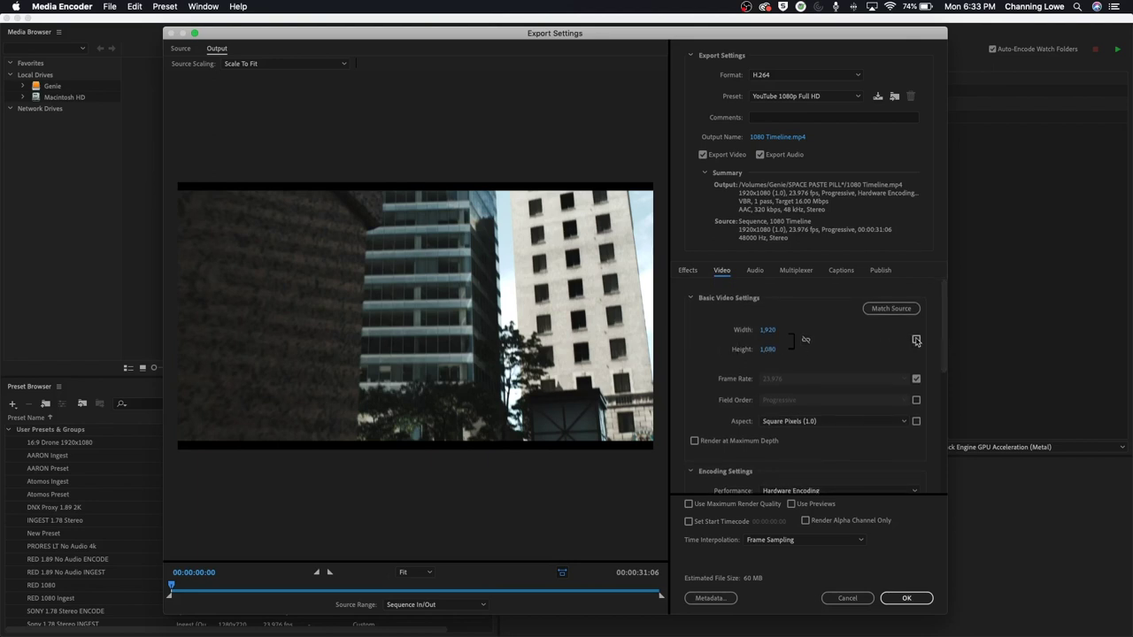
left_click(916, 340)
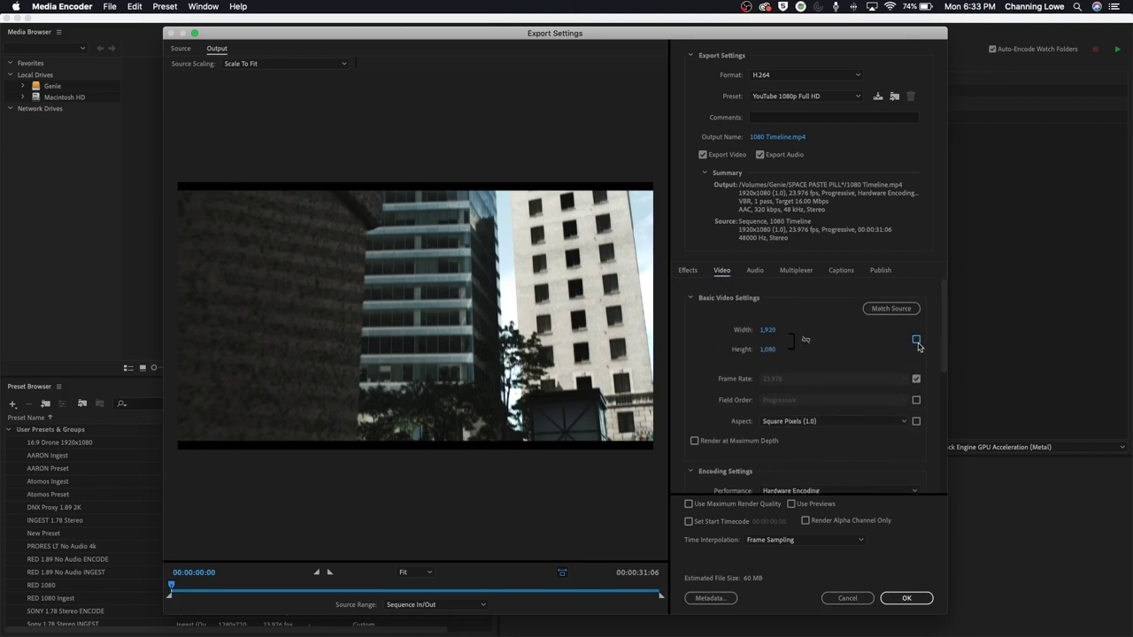
left_click(916, 400)
left_click(916, 421)
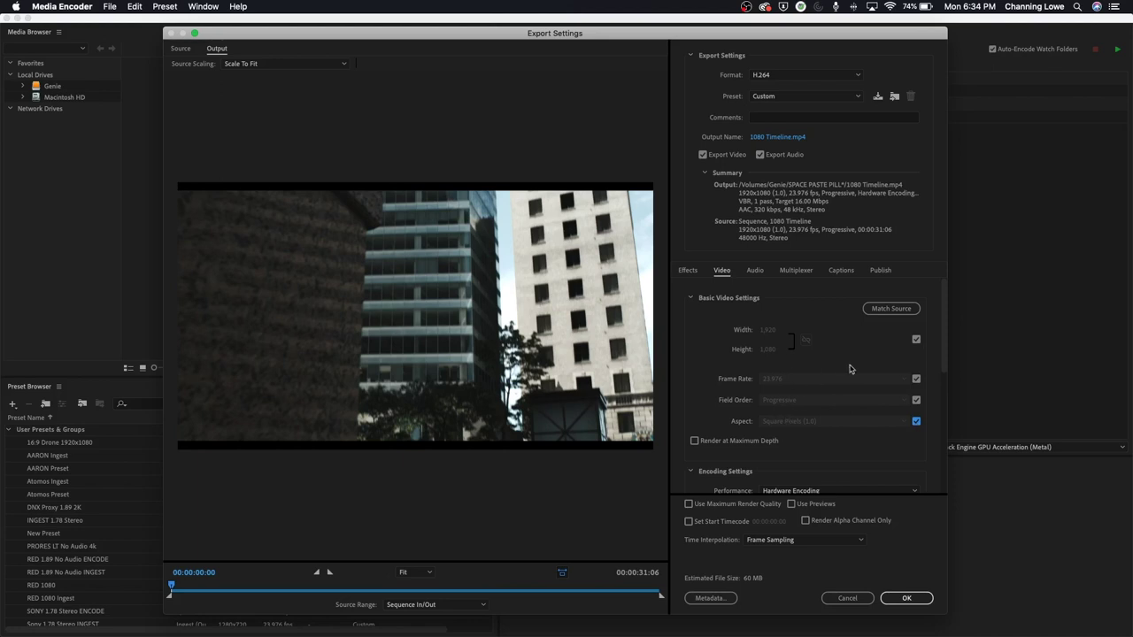
- Release the frame size from the source and try a linked height of 720, followed by an unlinked height of 1,140
left_click(916, 339)
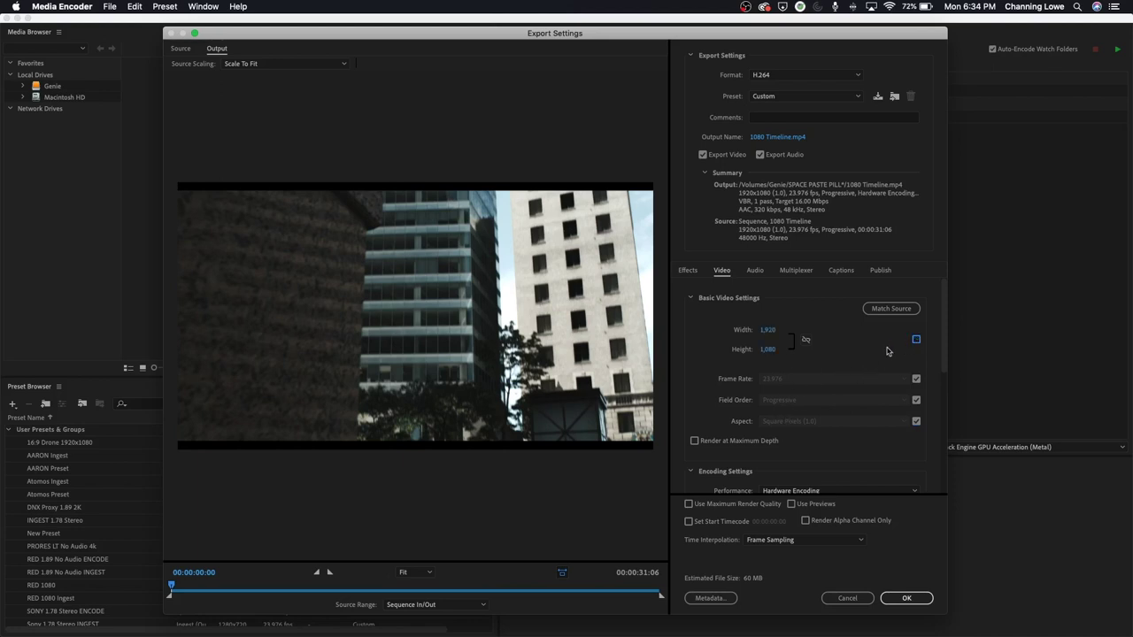
left_click(805, 341)
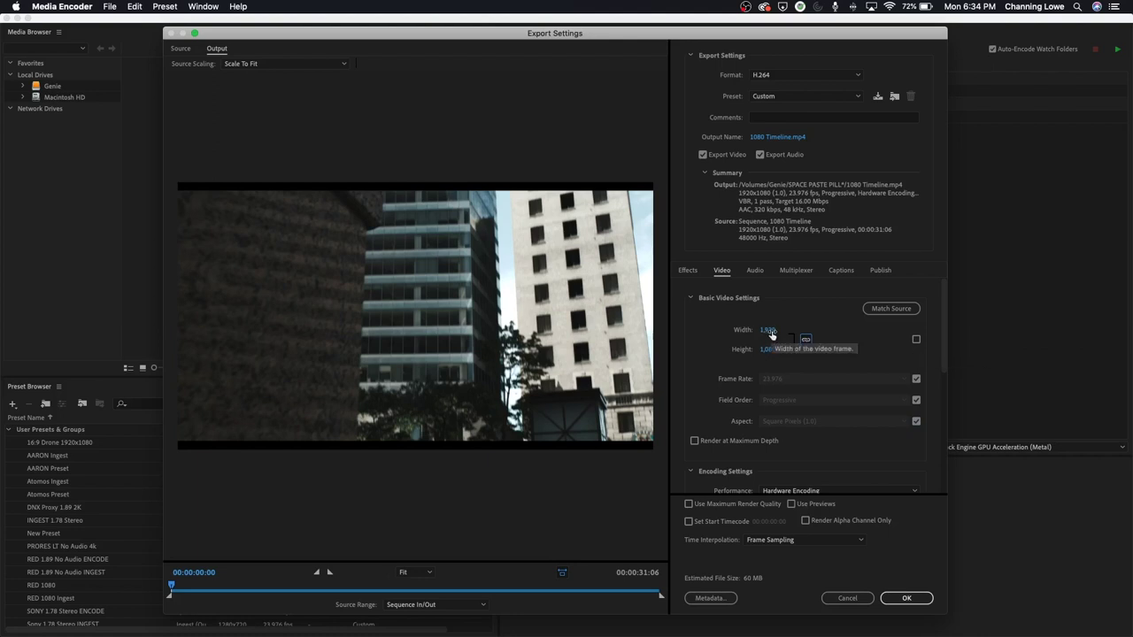
left_click(768, 350)
type("7")
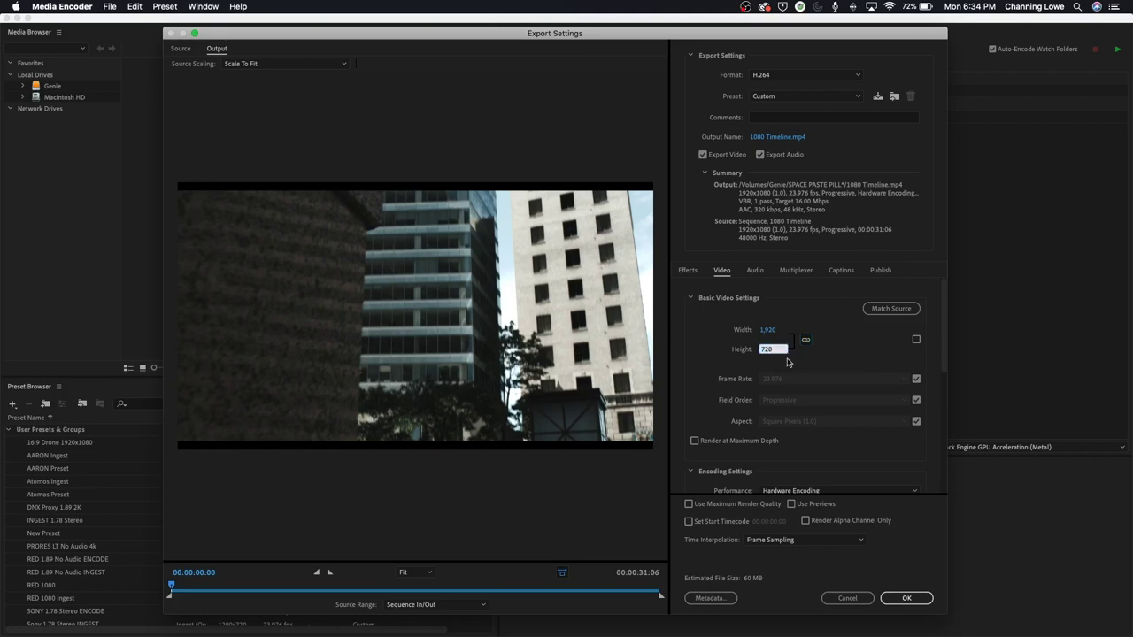
type("20")
key("Return")
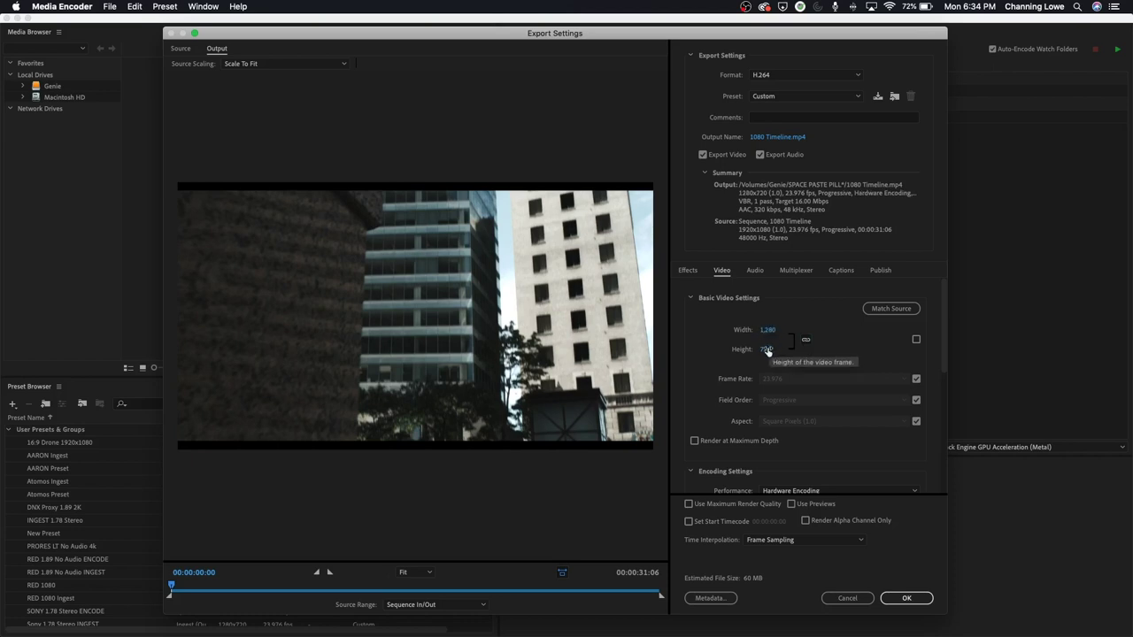
left_click(806, 342)
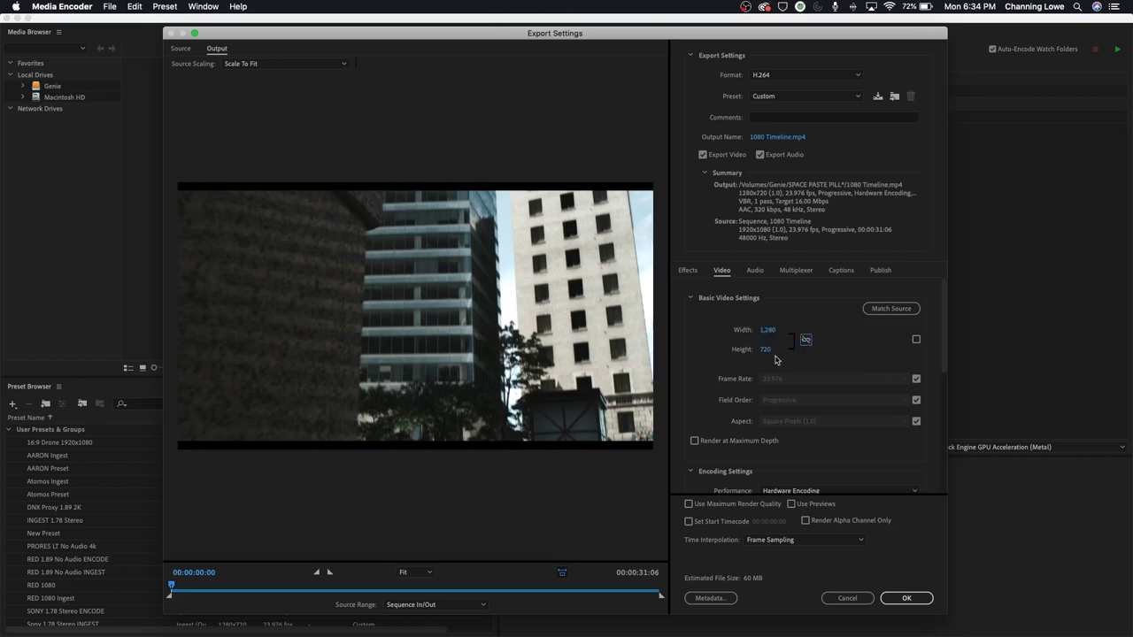
left_click_drag(766, 350, 867, 377)
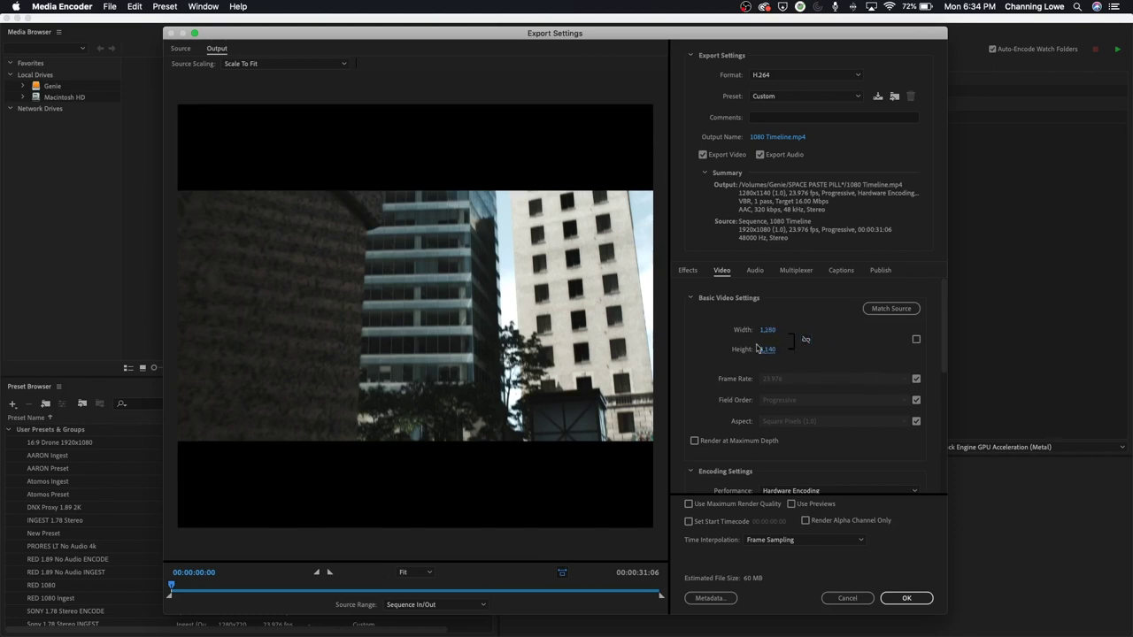
- Preview Scale To Fill and Stretch To Fill source scaling, returning to Scale To Fit and a source-matched frame size
left_click(264, 66)
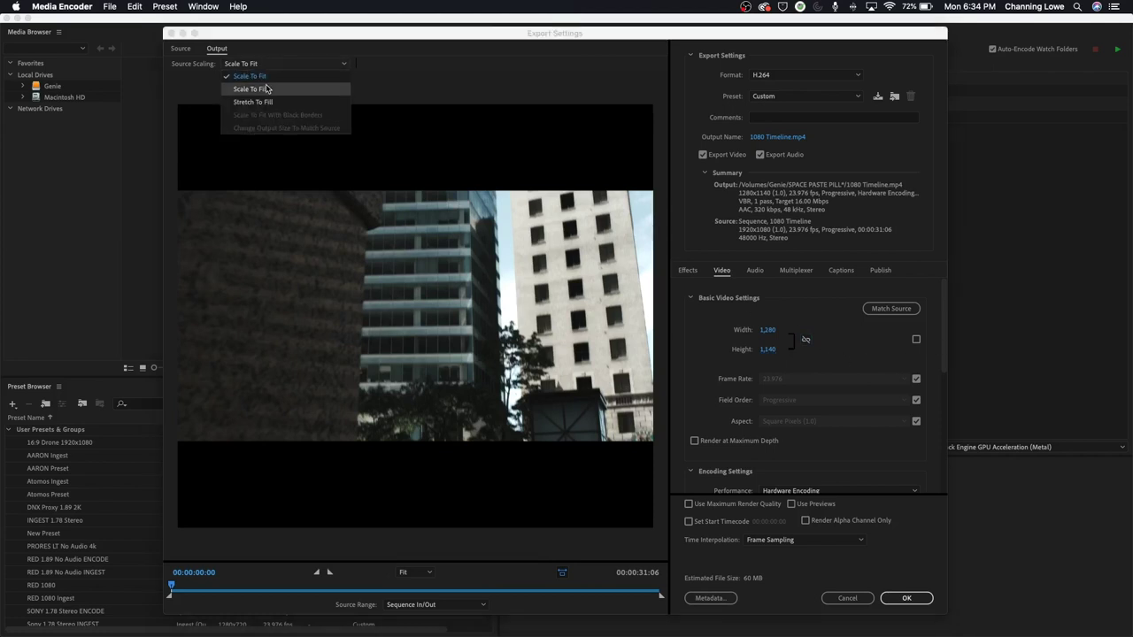
left_click(266, 89)
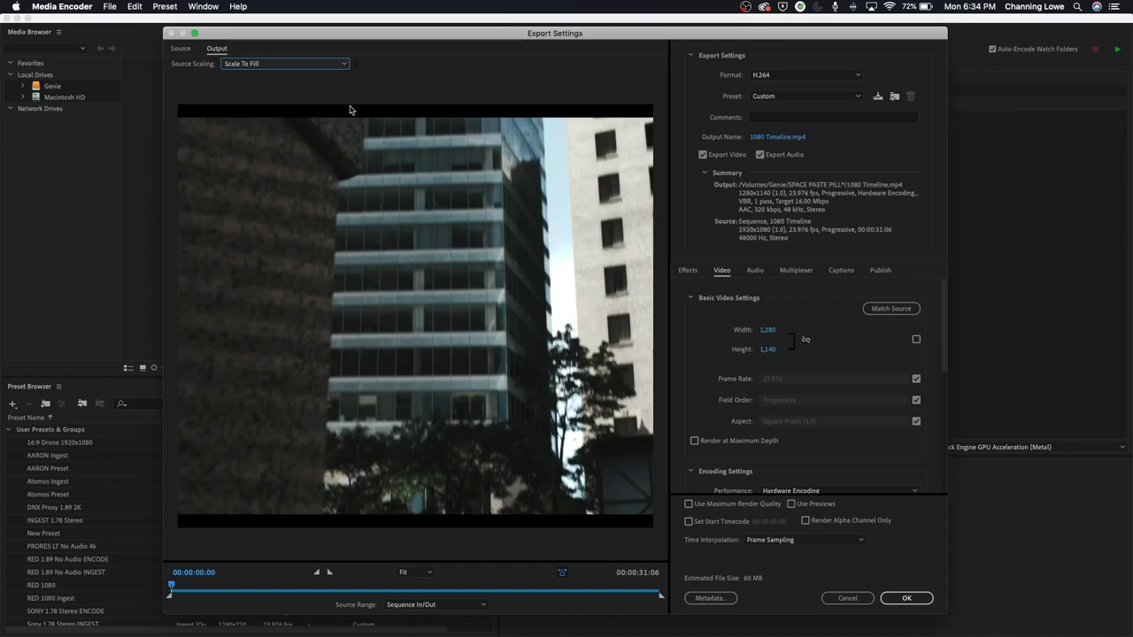
left_click(317, 64)
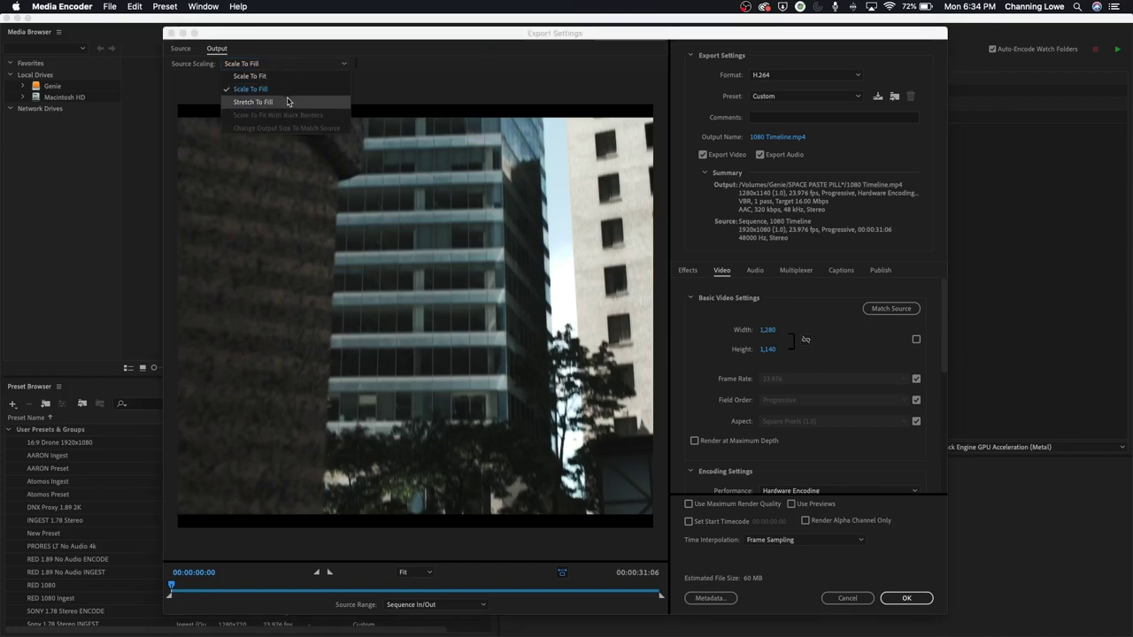
left_click(289, 101)
left_click(336, 66)
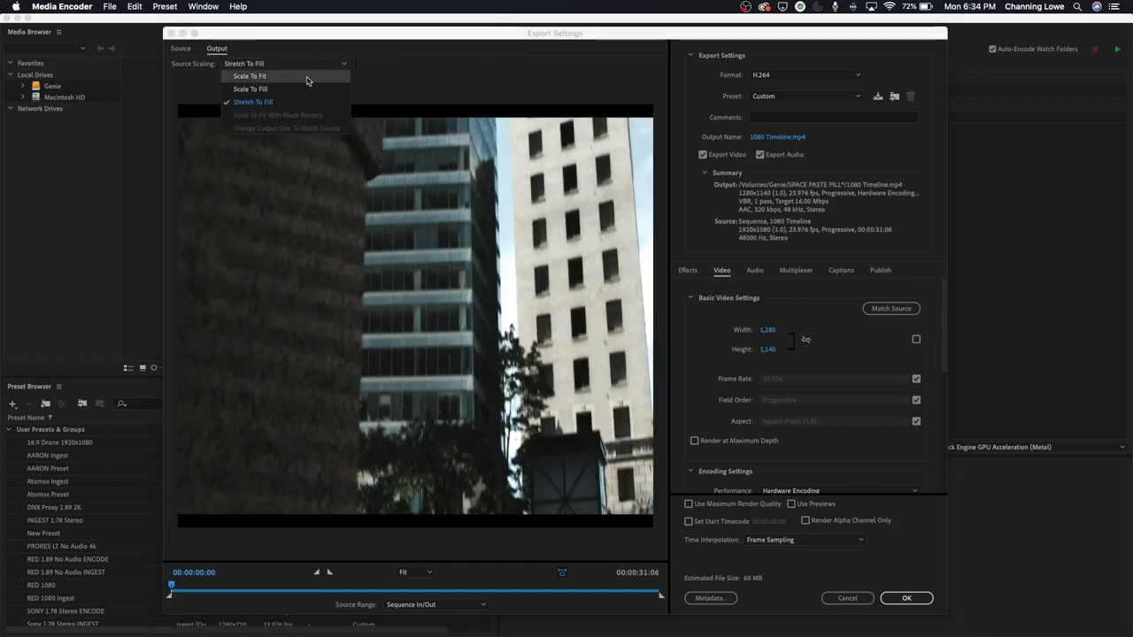
left_click(265, 76)
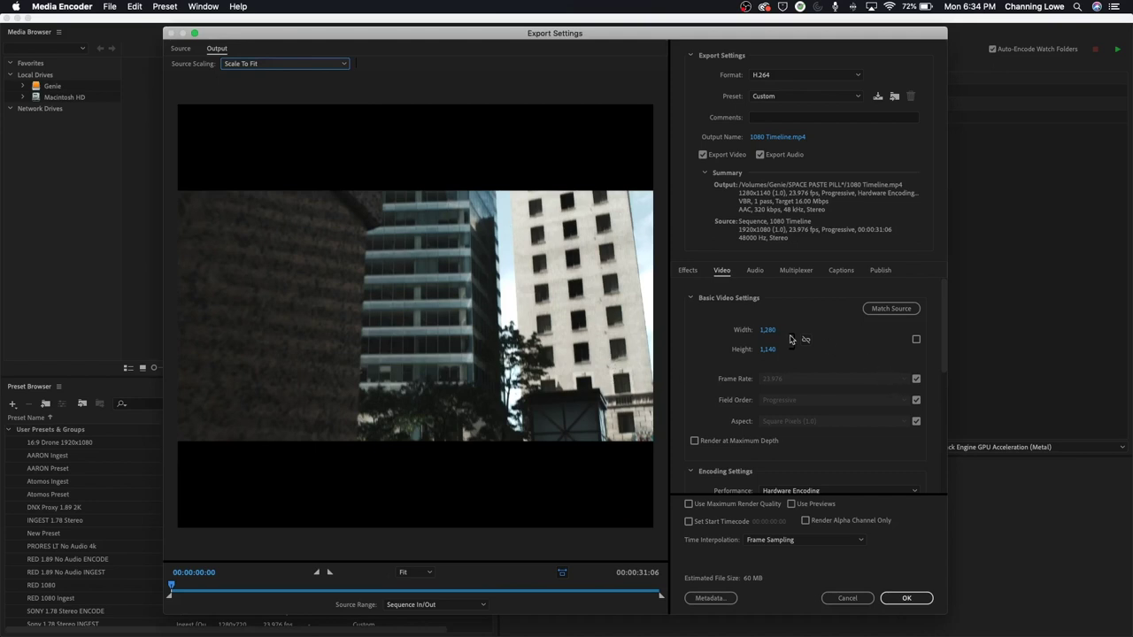
left_click(916, 339)
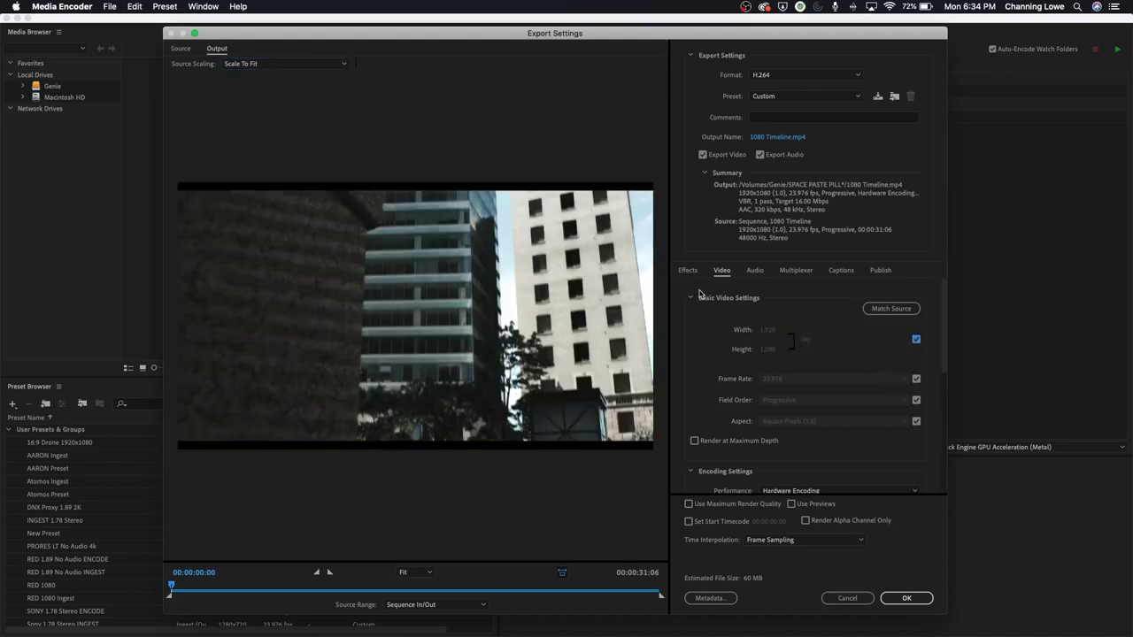
- Review the encoding Performance and Profile options, keeping Hardware Encoding and the High profile
left_click_drag(943, 341, 944, 386)
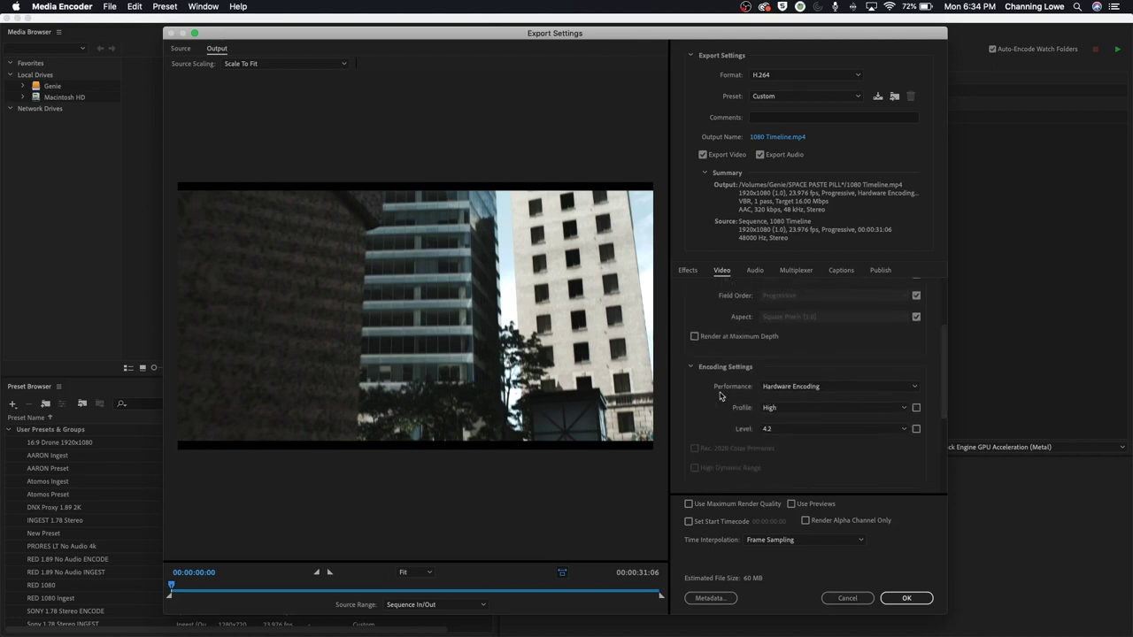
left_click(770, 391)
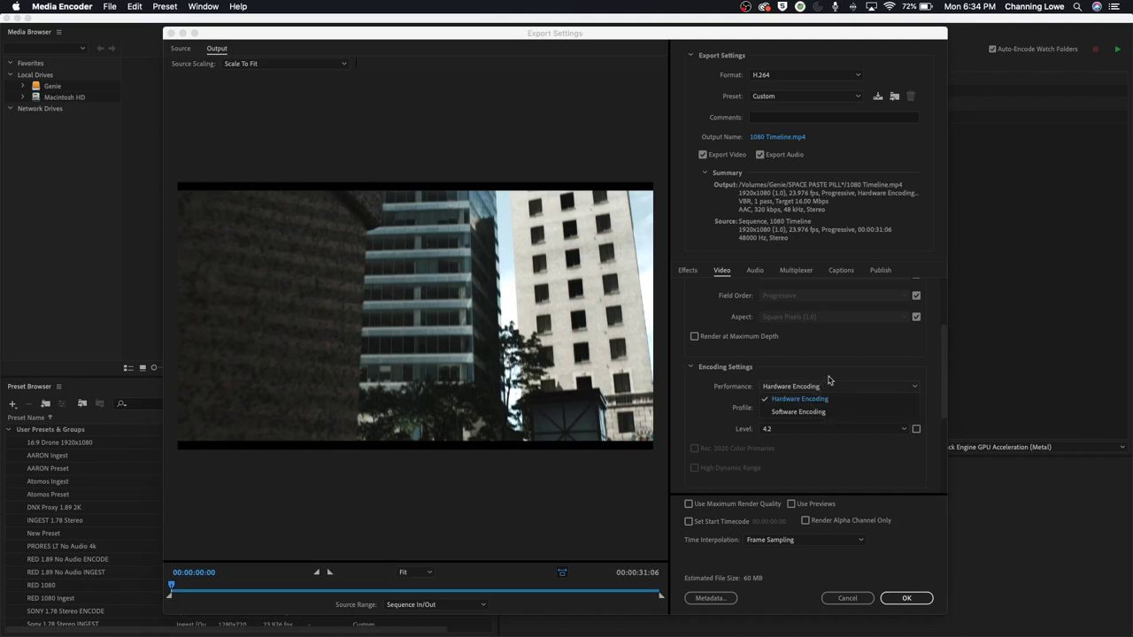
left_click(797, 398)
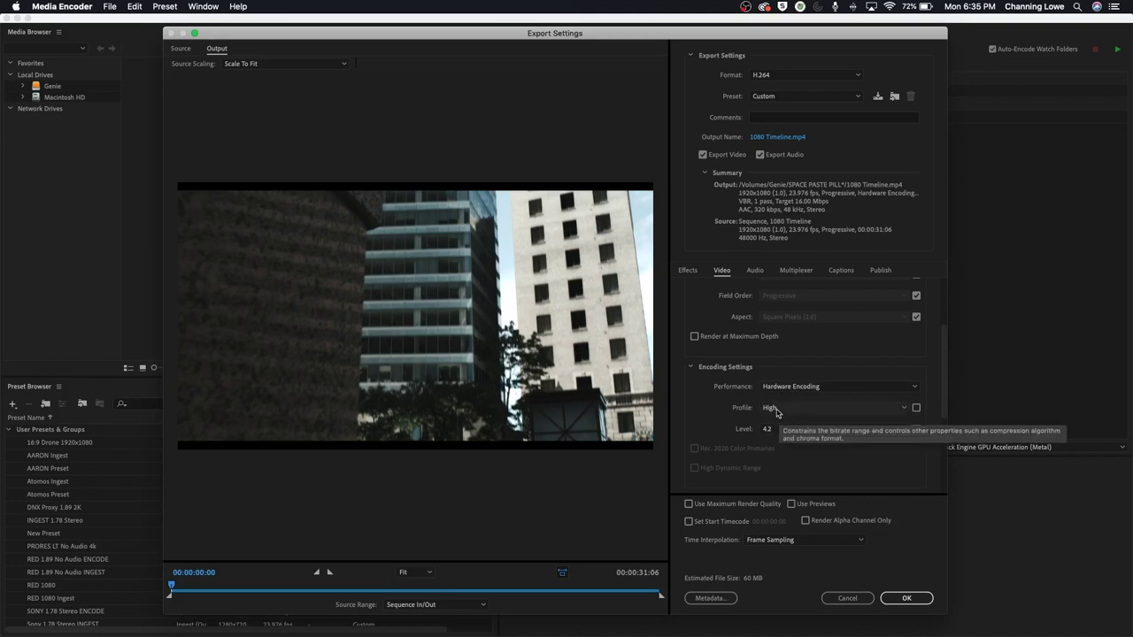
scroll(870, 416, "down", 5)
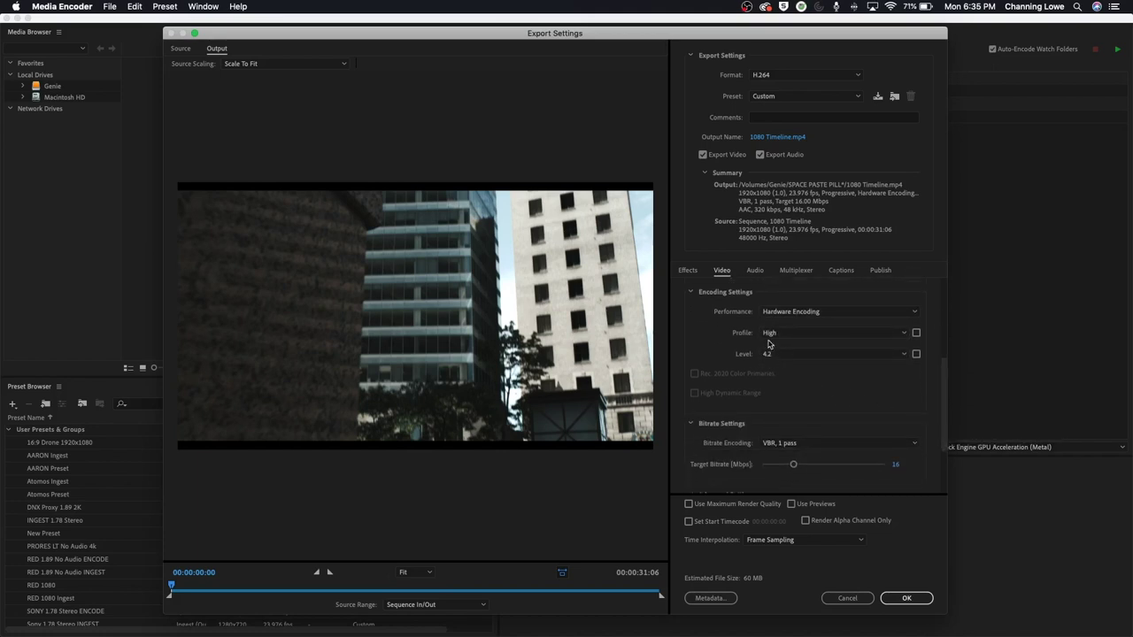
left_click(770, 337)
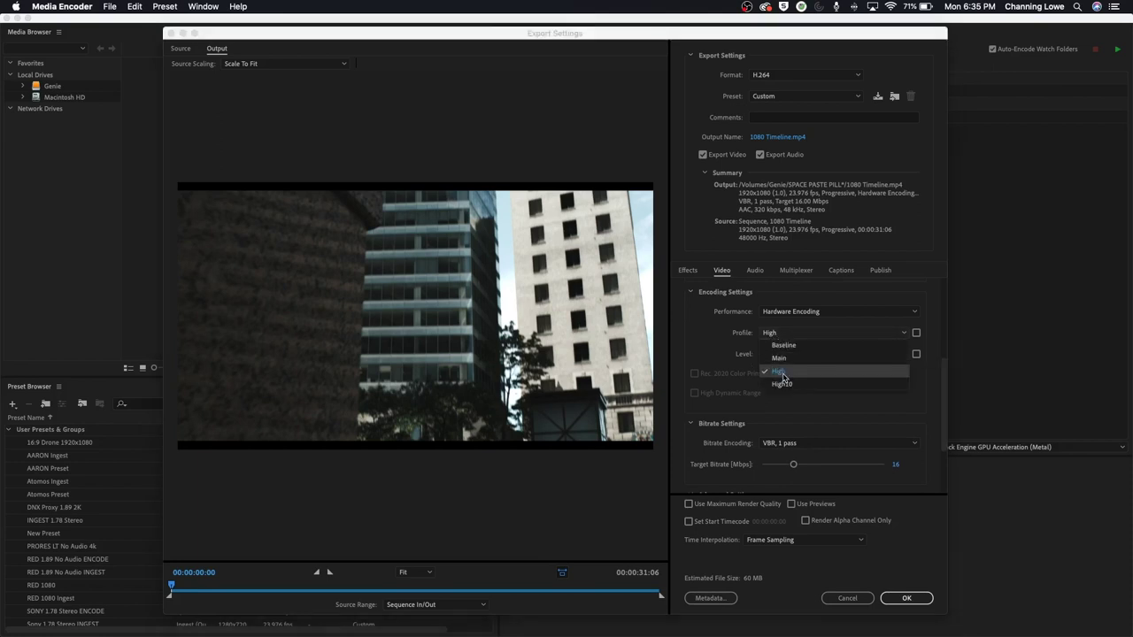
left_click(783, 378)
left_click(783, 334)
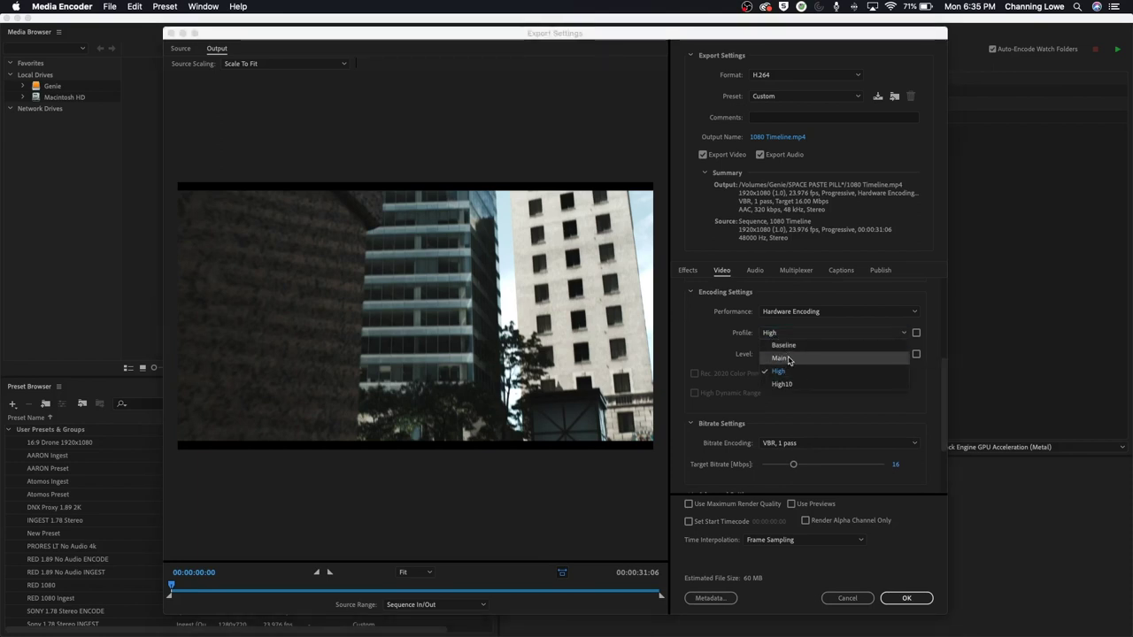
key("Escape")
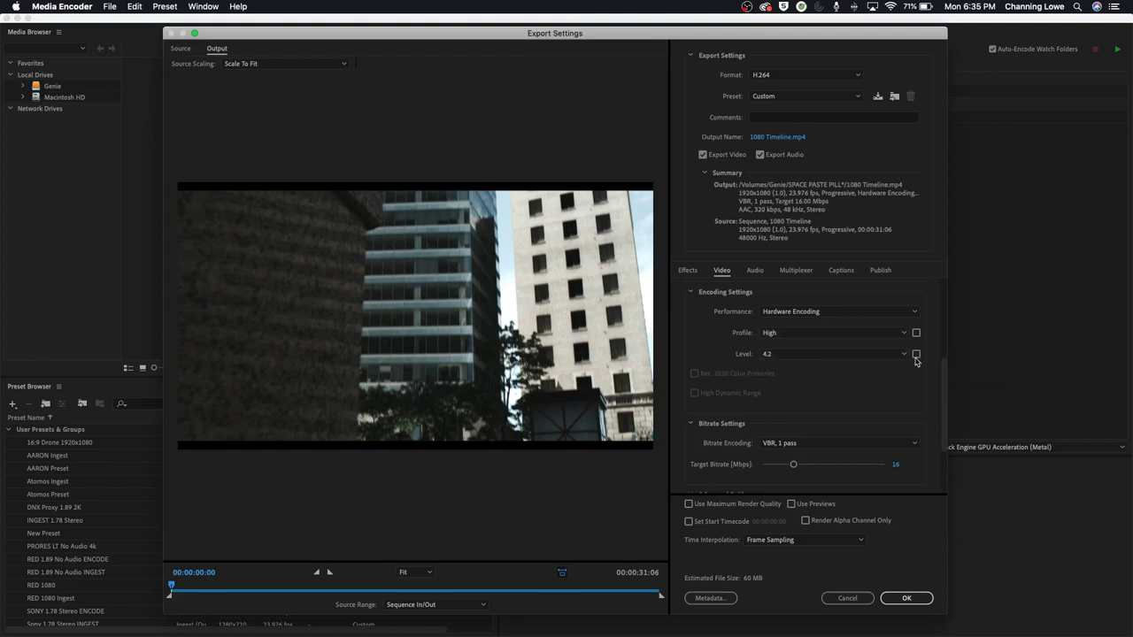
- Set the encoding profile to High10 and check the available Level options
left_click_drag(944, 379, 944, 410)
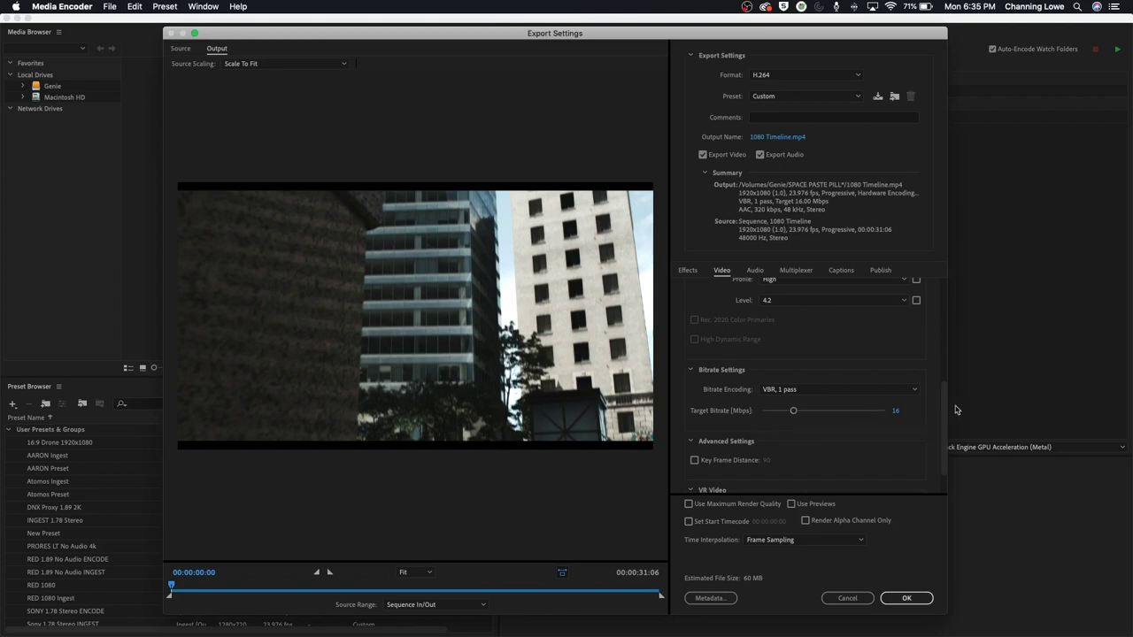
scroll(944, 412, "up", 4)
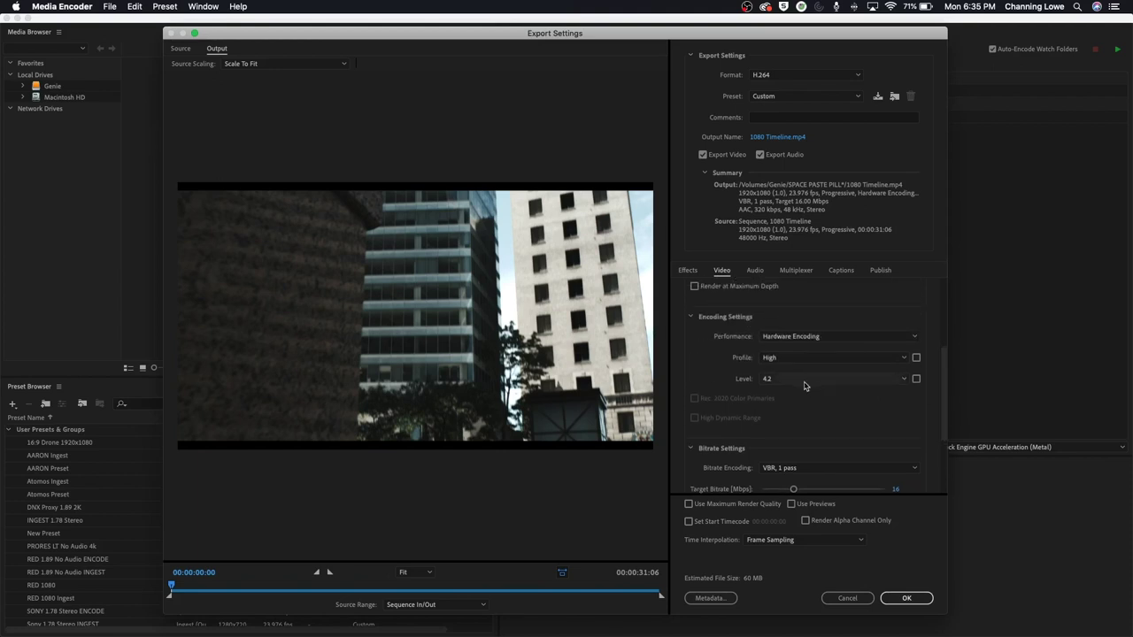
left_click(784, 358)
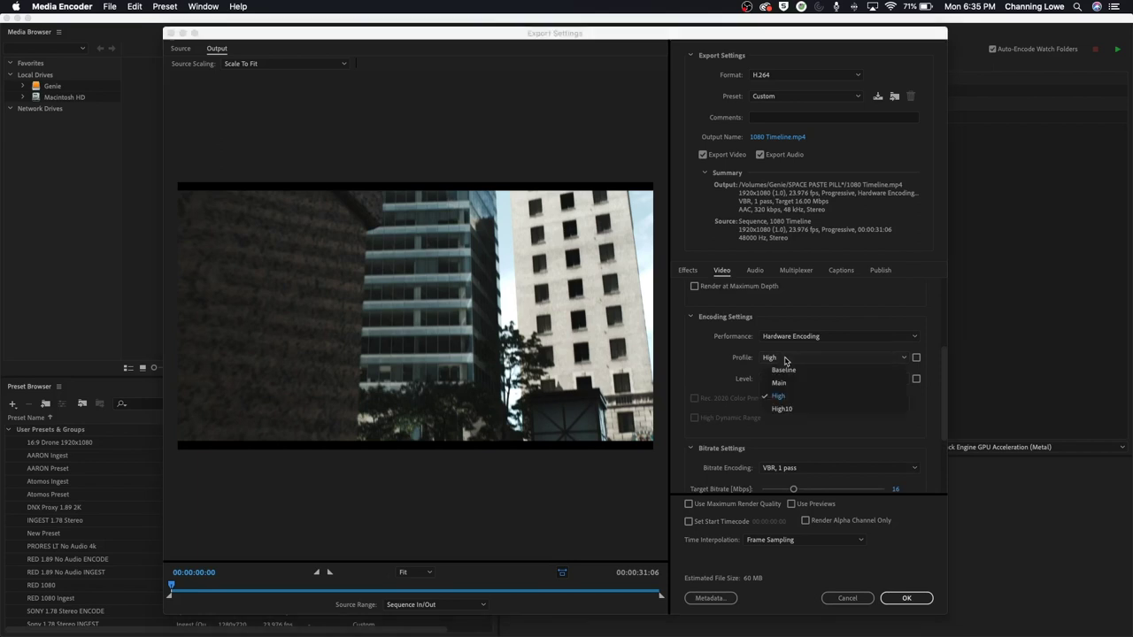
left_click(784, 409)
left_click(800, 399)
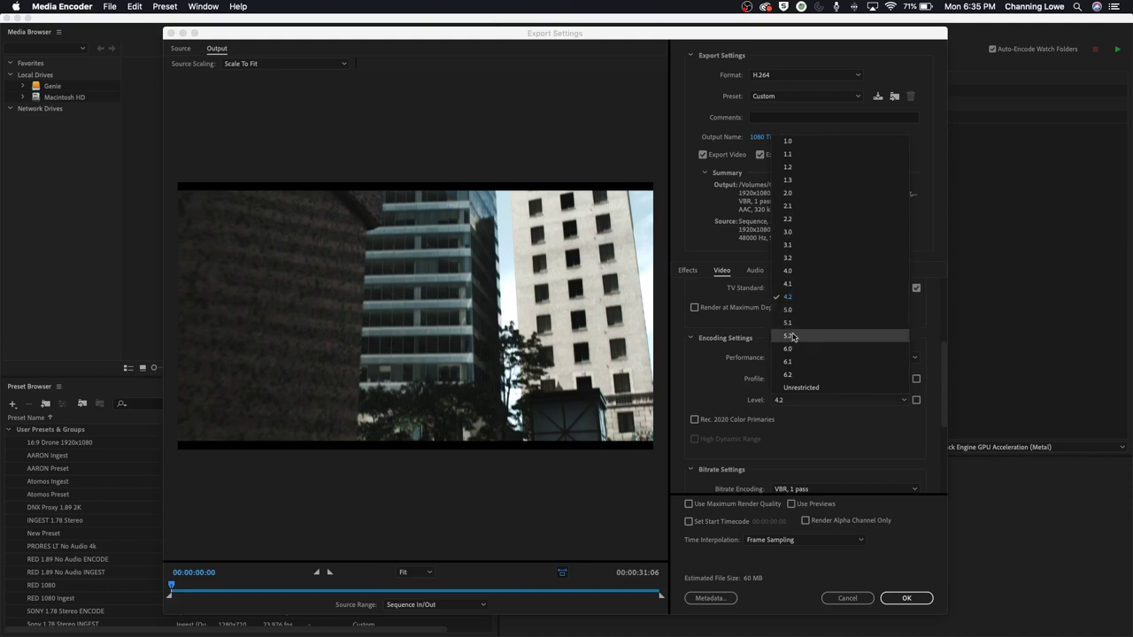
left_click(744, 379)
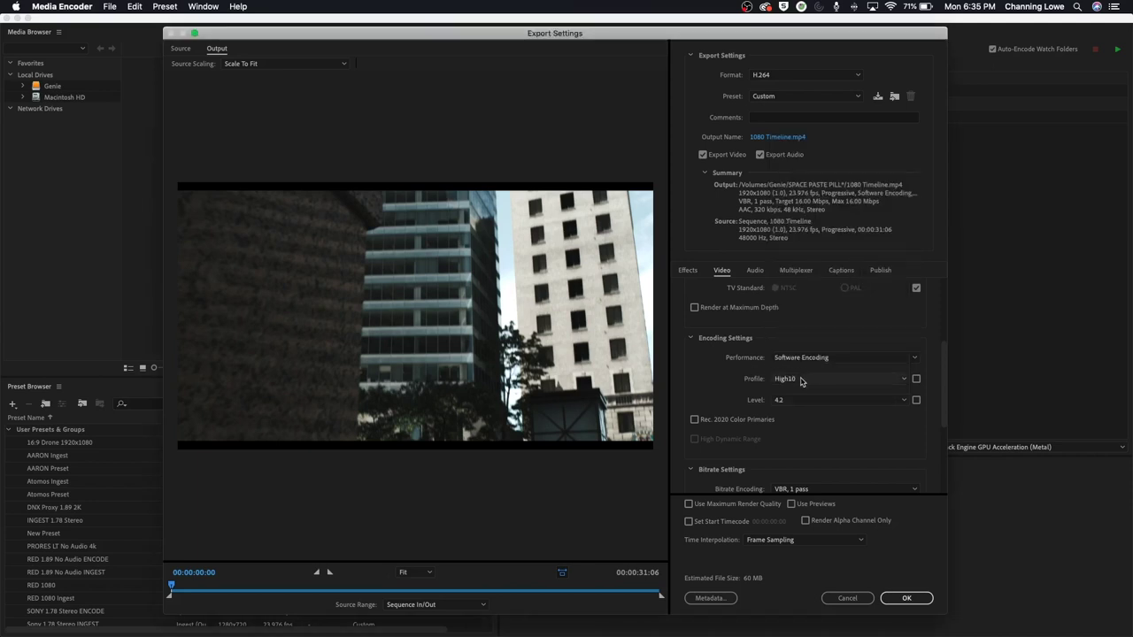
- Set the encoding profile back to High and check the Level options, keeping 4.2
left_click(800, 380)
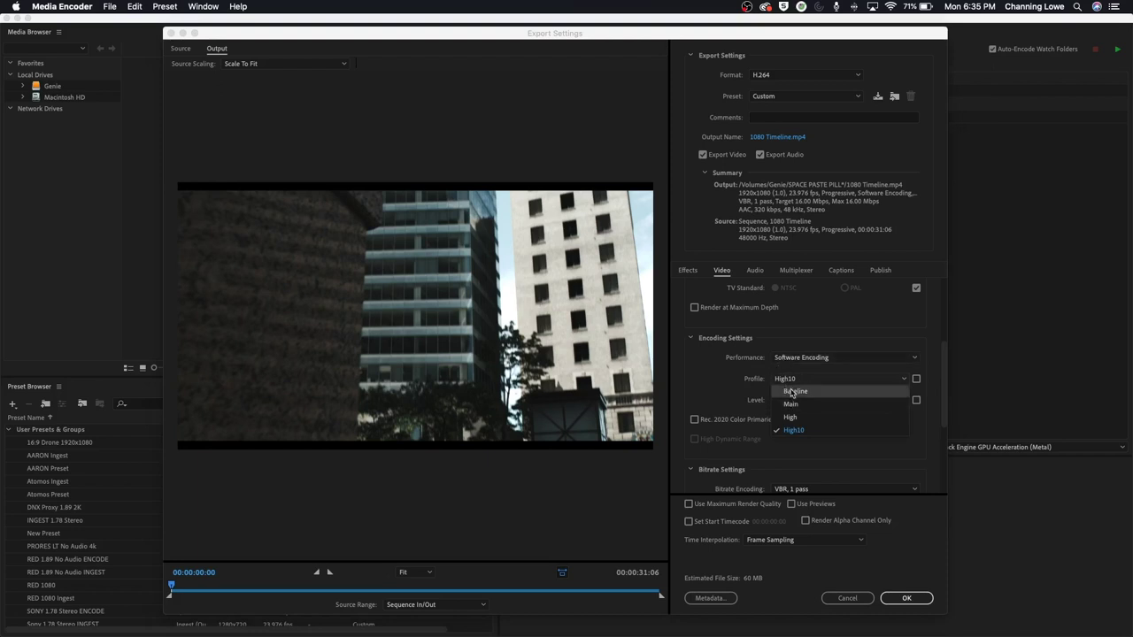
left_click(794, 417)
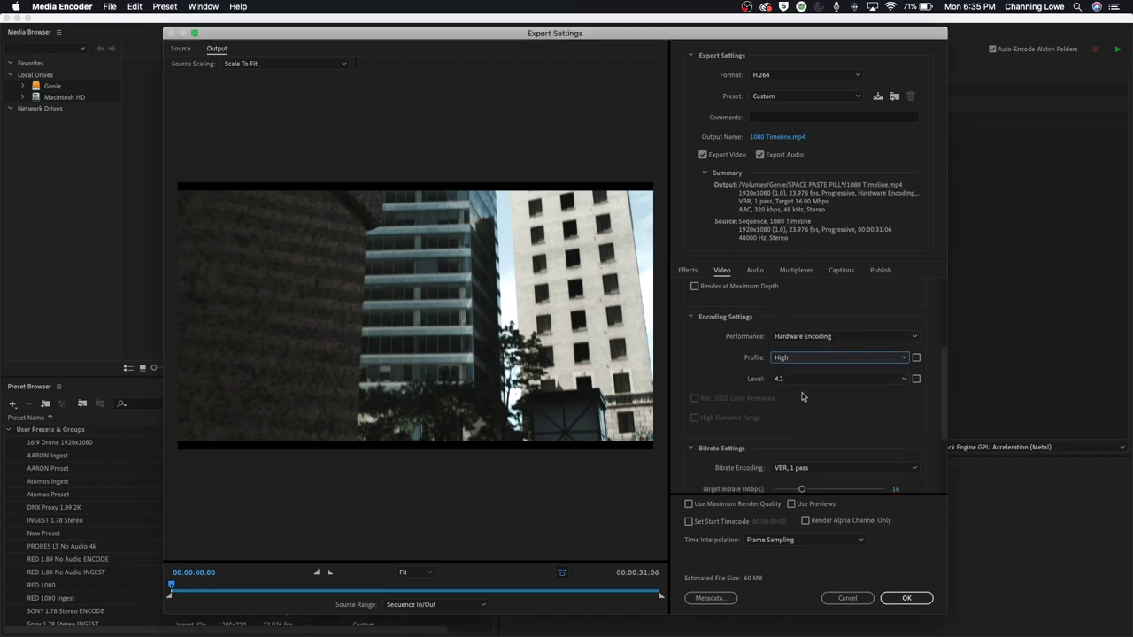
scroll(944, 400, "down", 2)
left_click(807, 359)
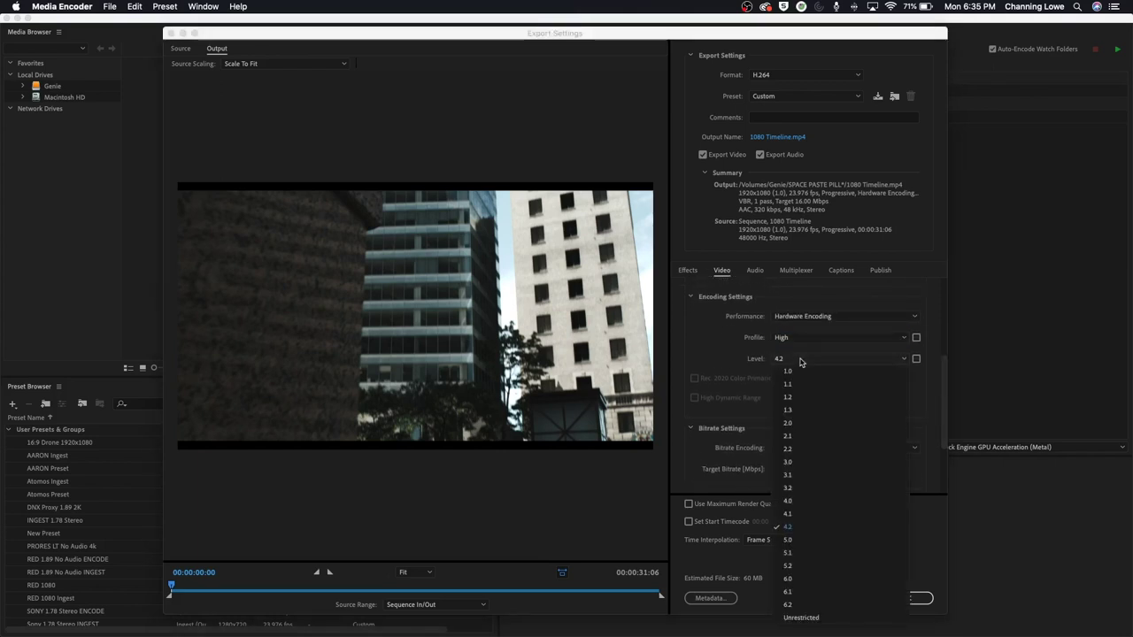
scroll(740, 363, "down", 2)
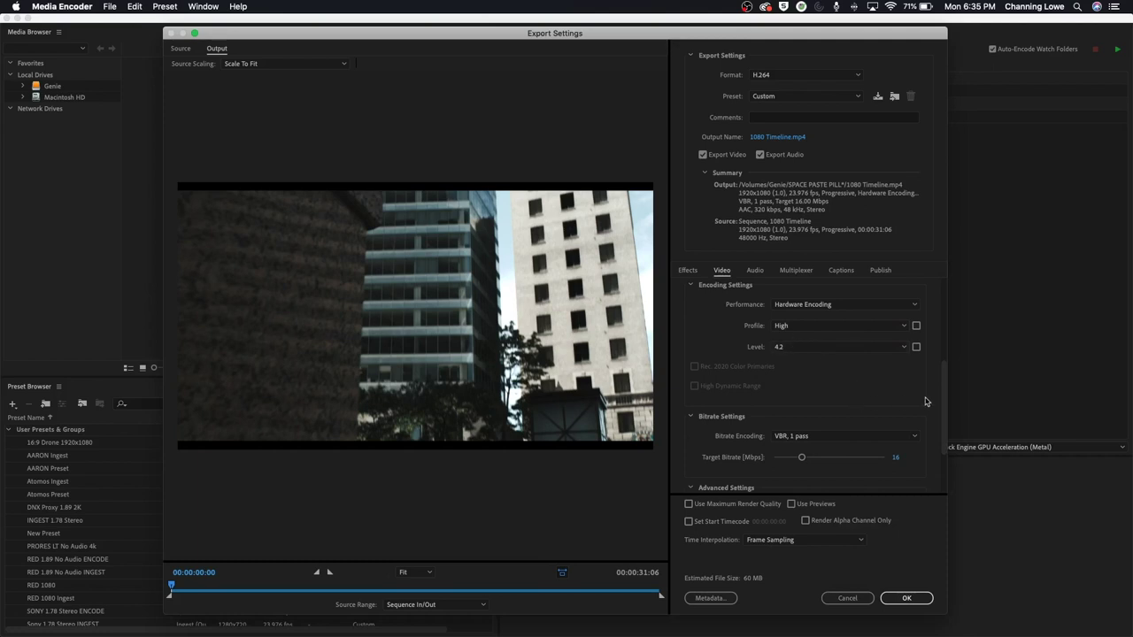
- Try CBR bitrate encoding with a target bitrate of about 36.79 Mbps
left_click_drag(945, 395, 943, 426)
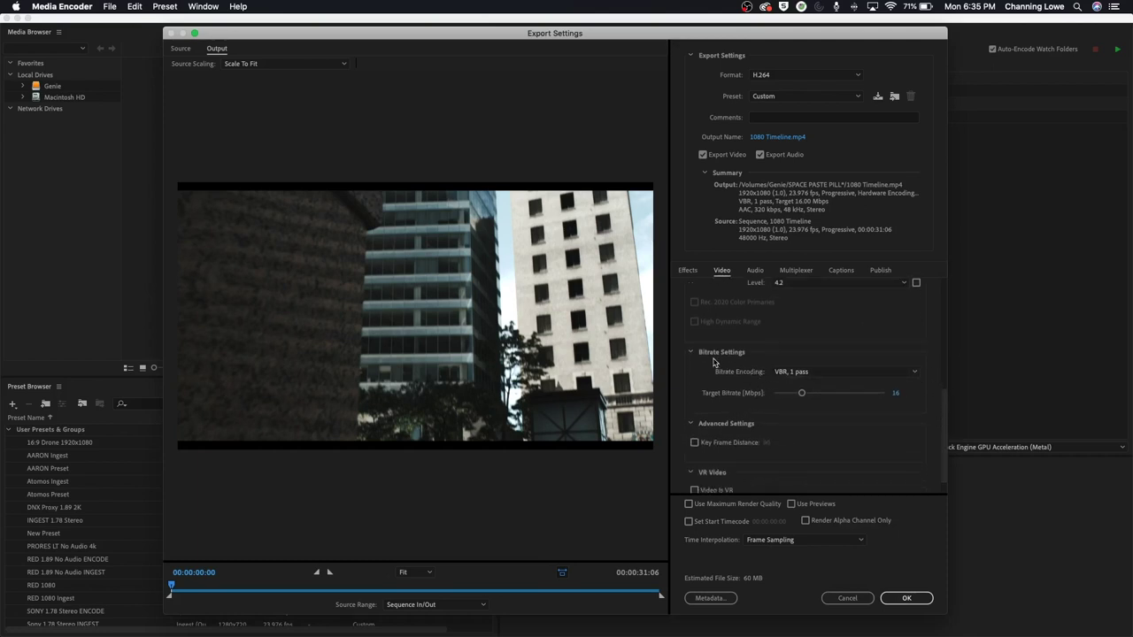
left_click(800, 375)
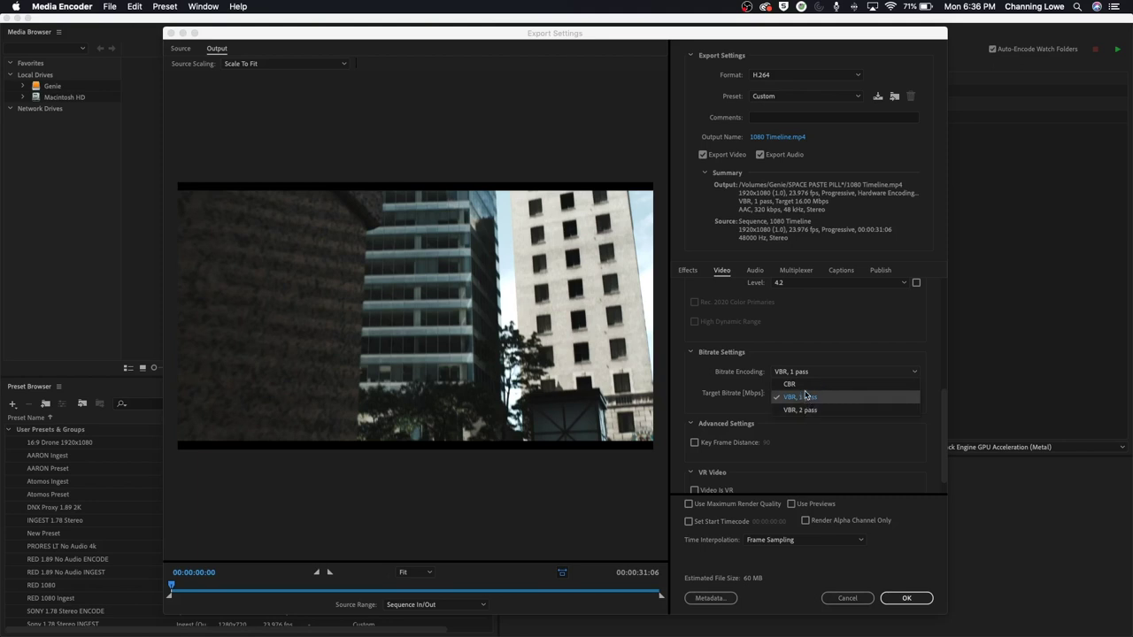
left_click(805, 385)
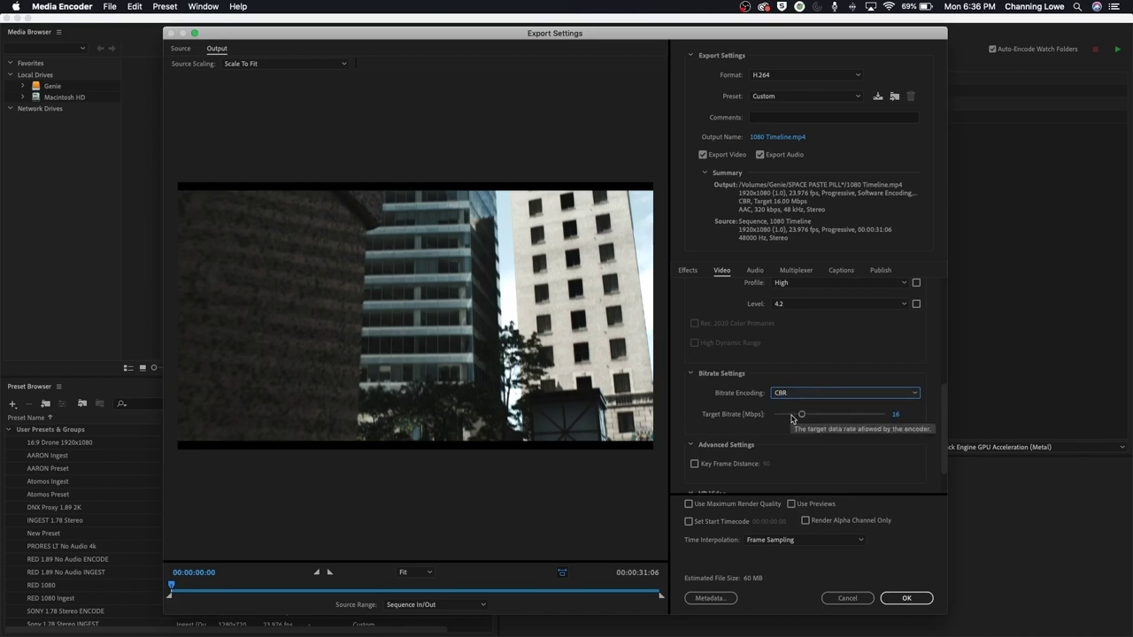
left_click_drag(802, 417, 838, 419)
- Try the High10 encoding profile with the level set to Unrestricted
scroll(801, 354, "up", 2)
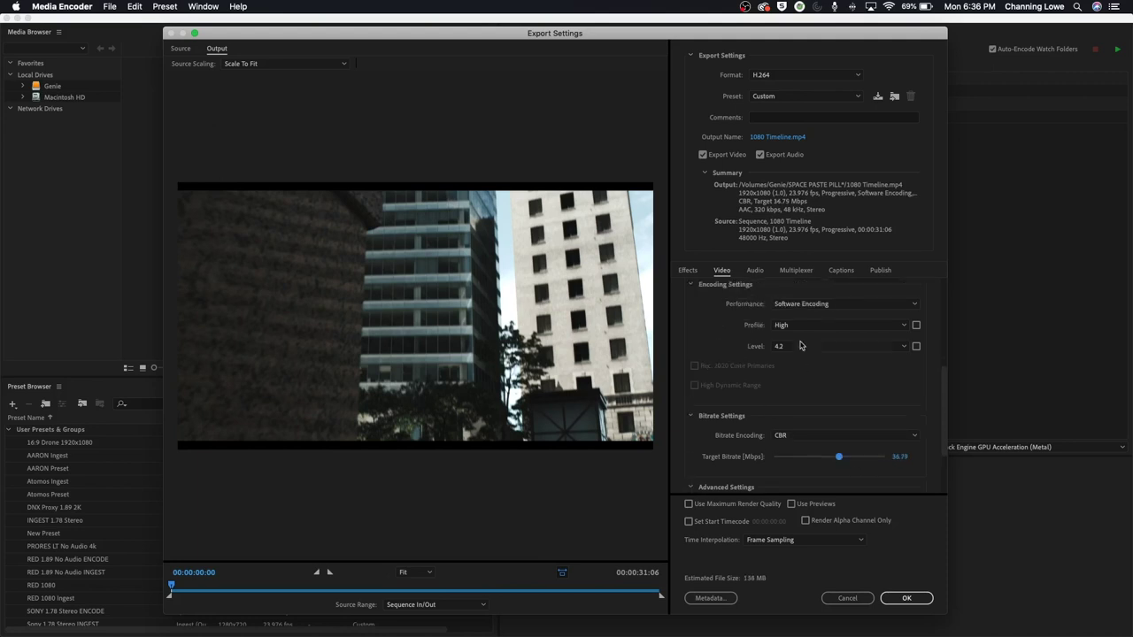
left_click(800, 346)
left_click(792, 395)
left_click(793, 370)
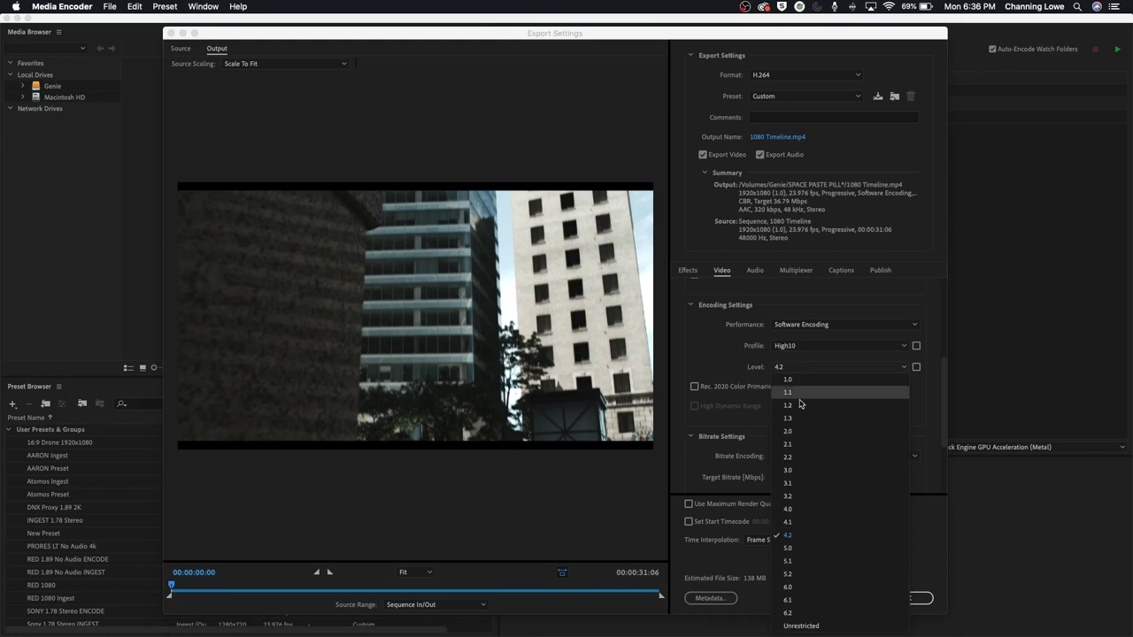
left_click(799, 626)
- Raise the CBR target bitrate to about 1,518 Mbps and bring it back down to about 52 Mbps
scroll(832, 421, "down", 10)
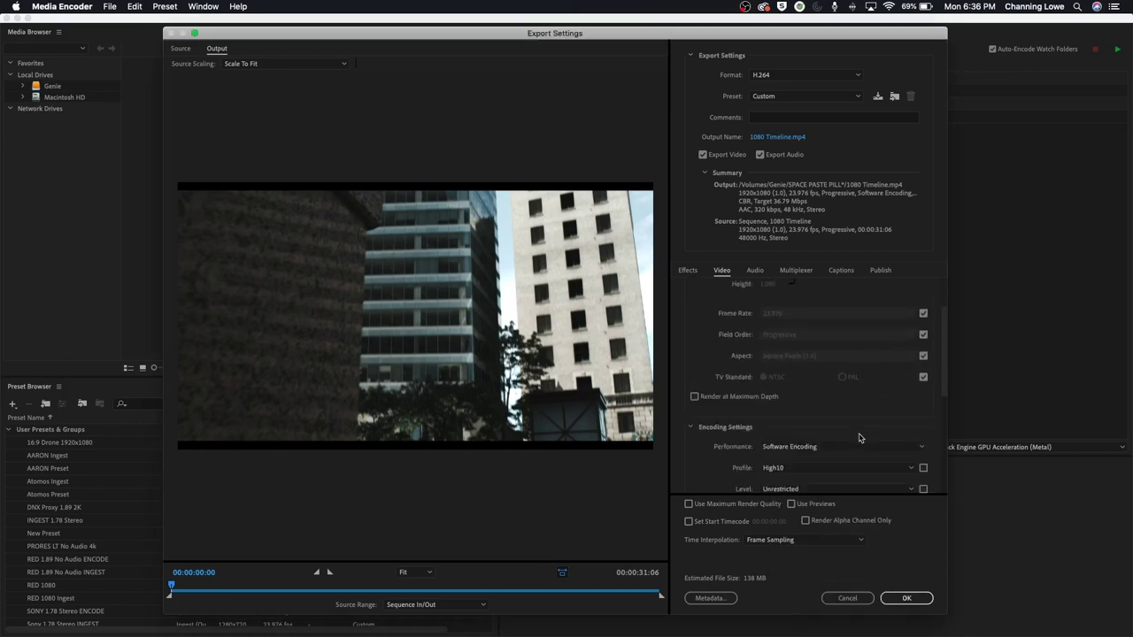
left_click_drag(771, 443, 859, 443)
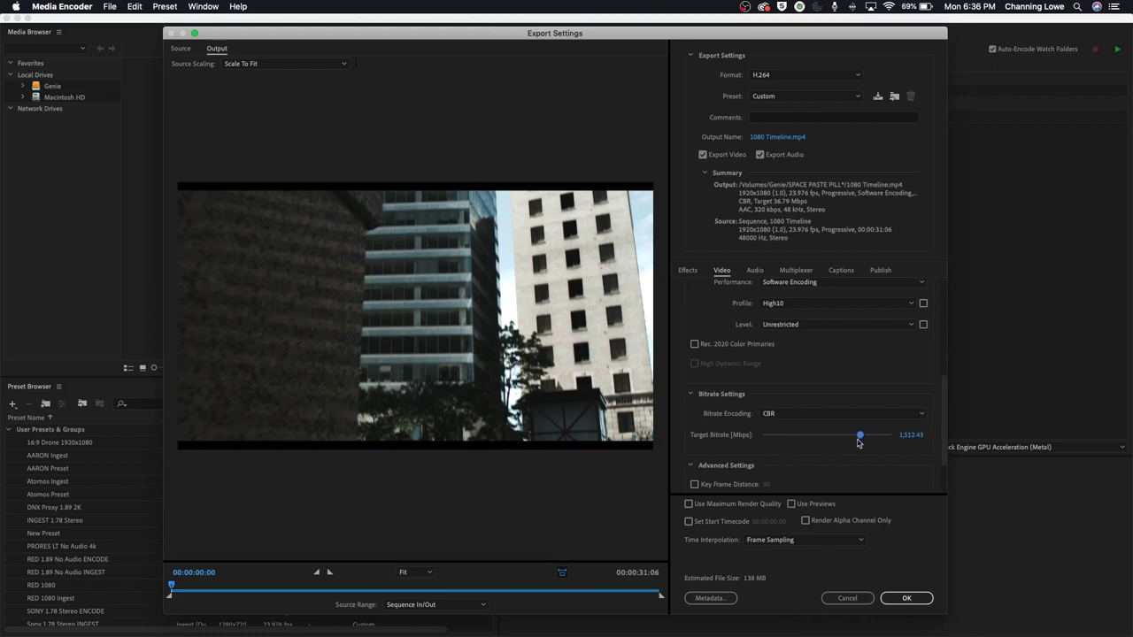
left_click_drag(855, 435, 769, 447)
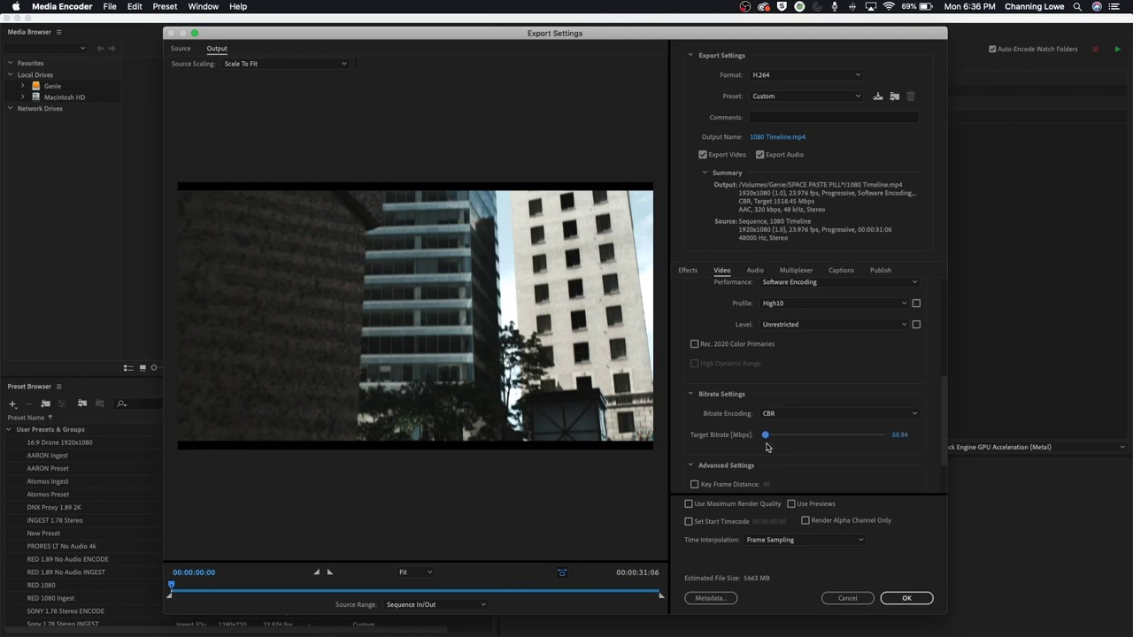
left_click_drag(766, 447, 770, 447)
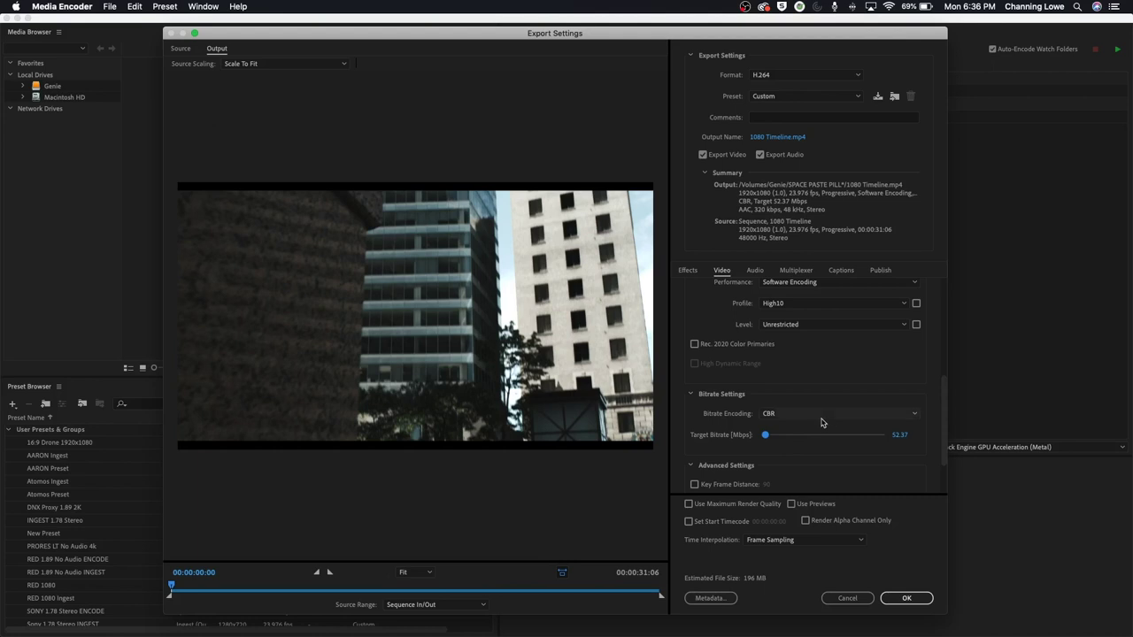
- Return the encoding profile to High and the level to 4.2
left_click(777, 305)
left_click(779, 337)
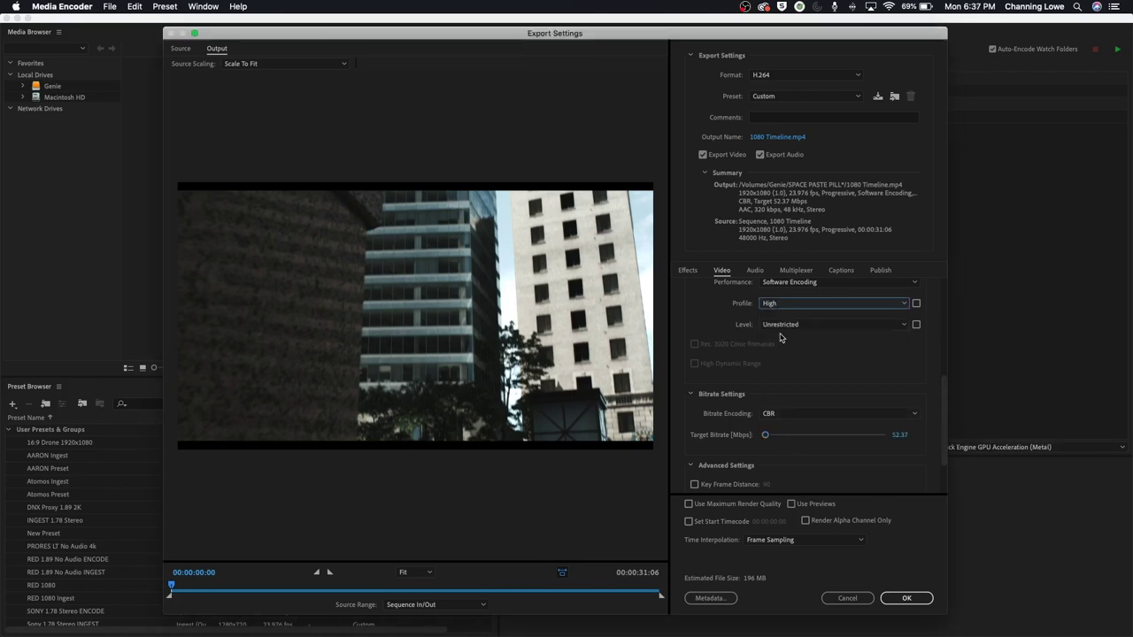
left_click(778, 325)
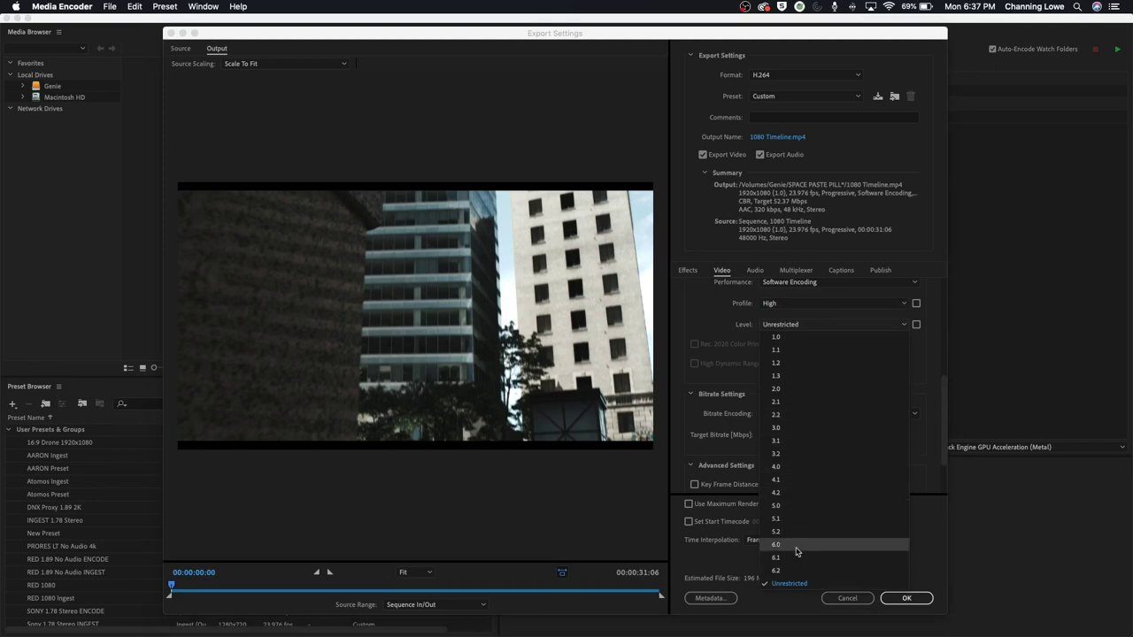
left_click(793, 494)
- Adjust the CBR target bitrate to about 50 Mbps, followed by about 30 Mbps
scroll(825, 470, "up", 5)
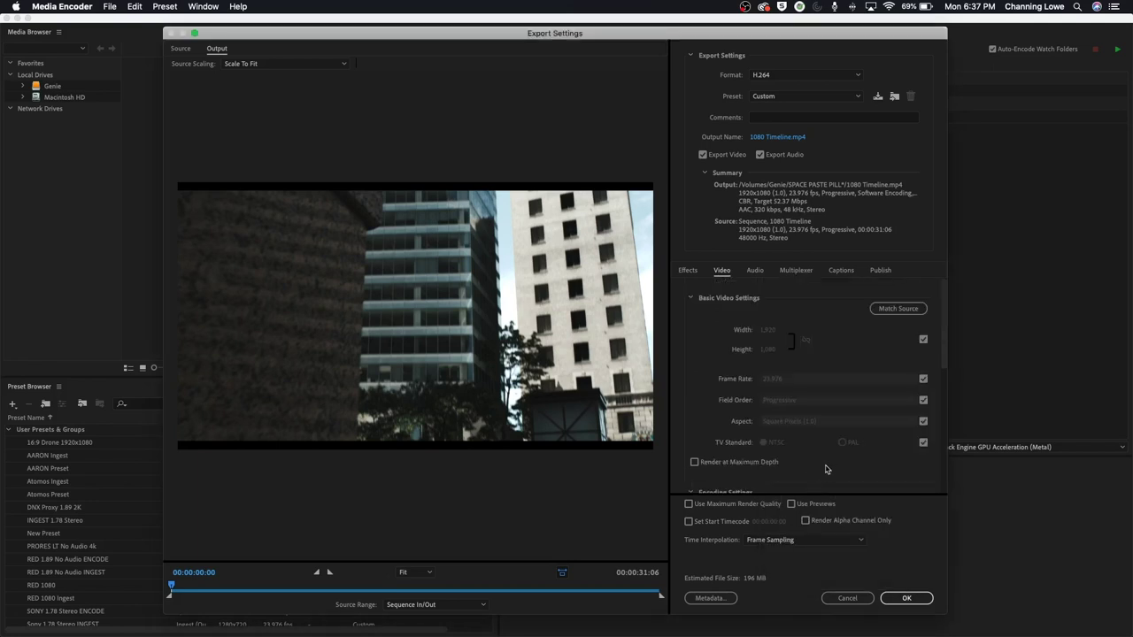
scroll(850, 441, "down", 5)
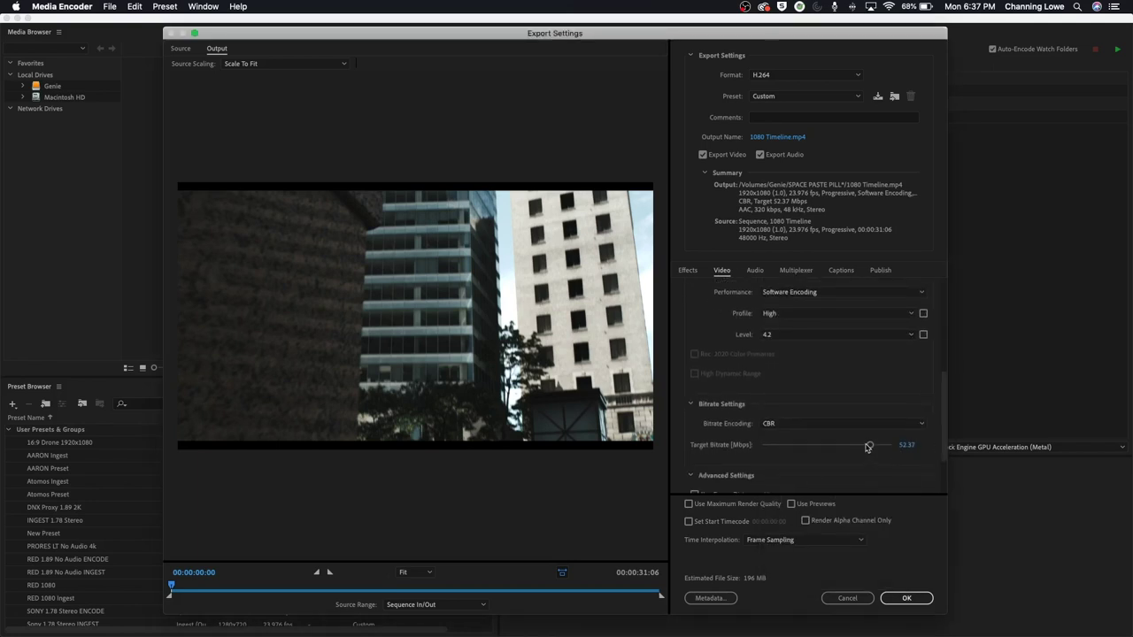
left_click_drag(859, 449, 858, 449)
left_click_drag(863, 449, 855, 454)
scroll(894, 429, "down", 2)
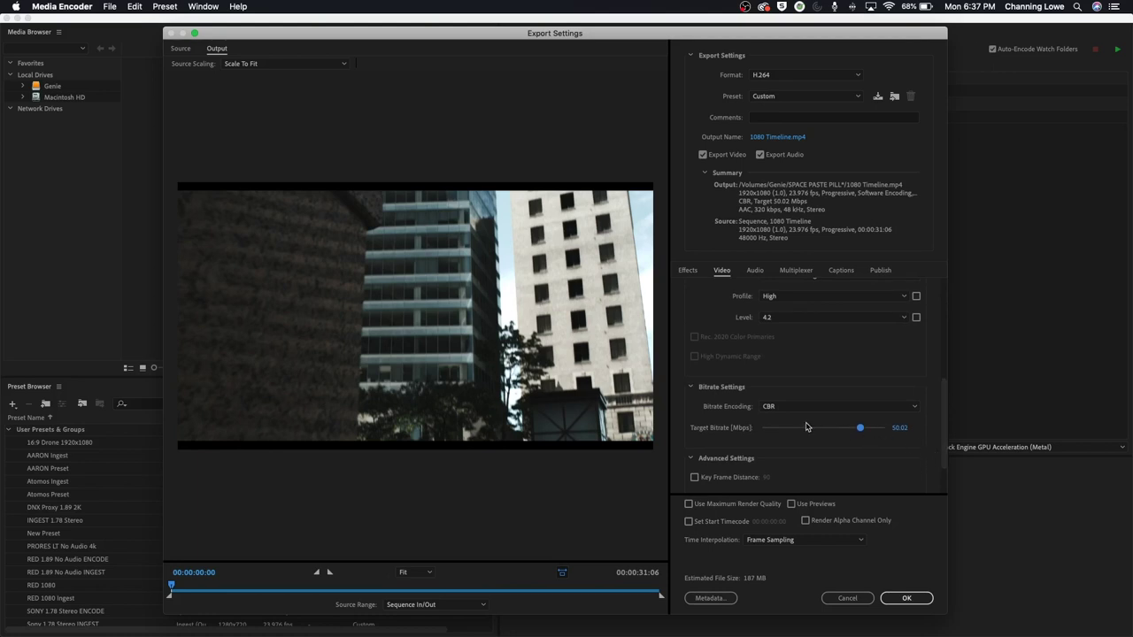
left_click_drag(855, 431, 820, 432)
- Alternate the bitrate encoding between VBR, 1 pass and CBR, ending on VBR, 1 pass with a target of about 30.43 Mbps
left_click(784, 407)
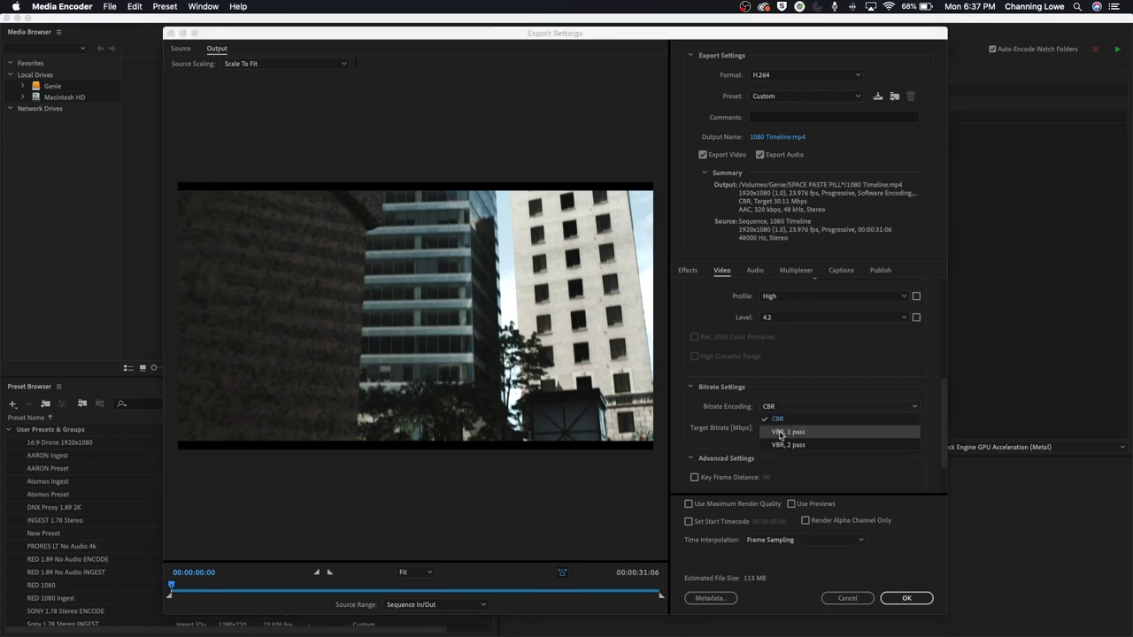
left_click(780, 433)
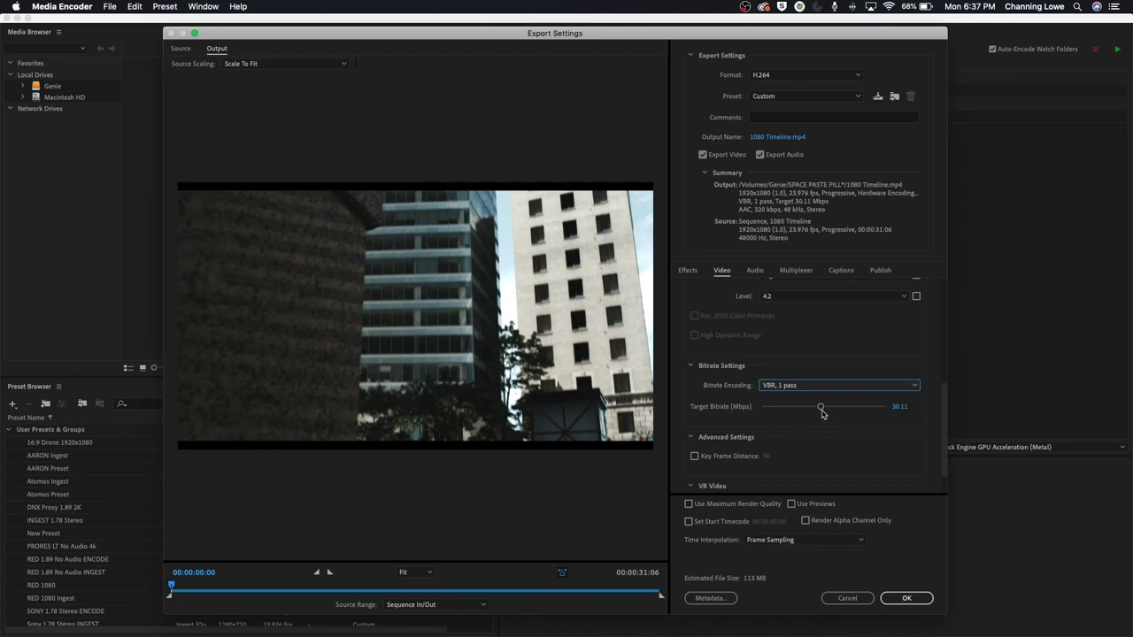
left_click(778, 389)
left_click(778, 373)
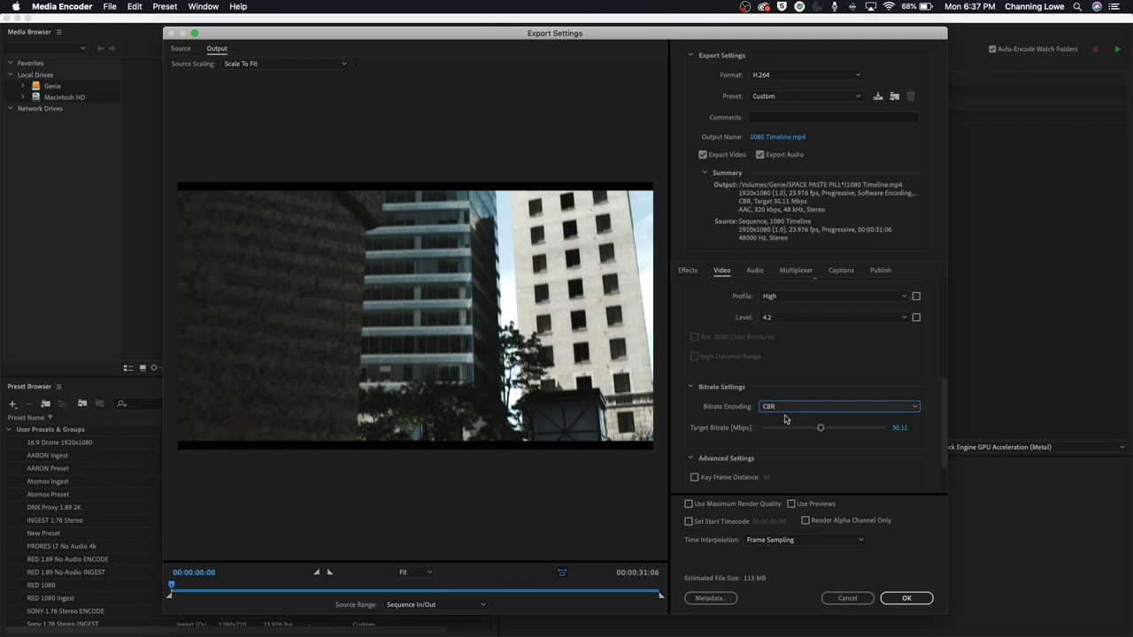
left_click(785, 409)
left_click(784, 432)
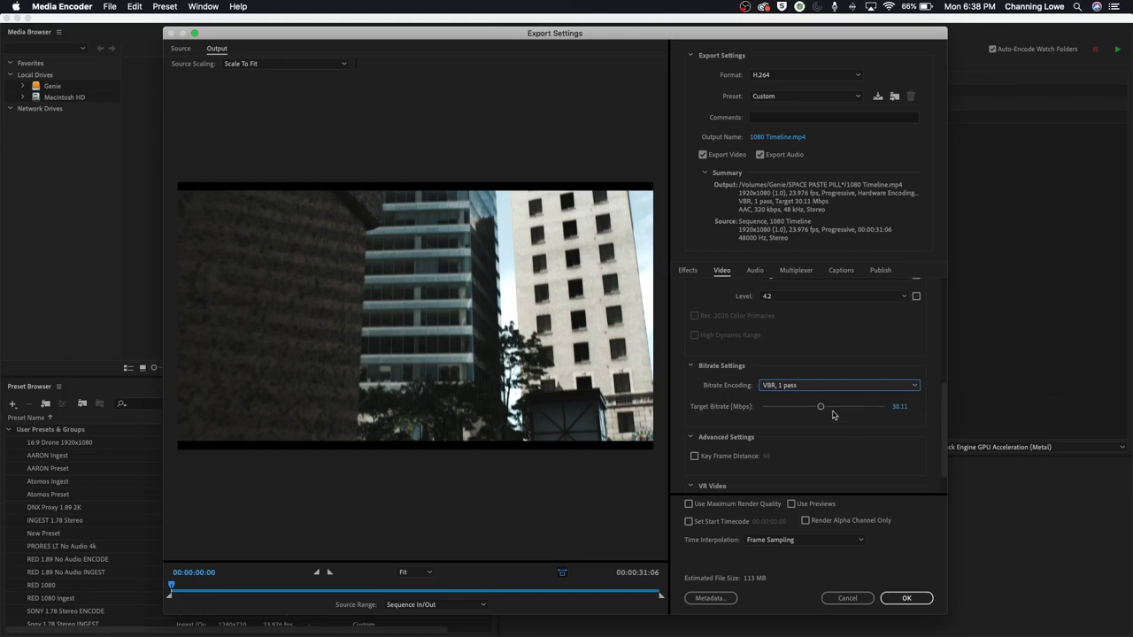
mouse_move(821, 409)
left_mouse_down()
mouse_move(835, 410)
mouse_move(822, 409)
left_mouse_up()
- Set the bitrate encoding to VBR, 2 pass and lower the target bitrate to about 16.25 Mbps
left_click(793, 387)
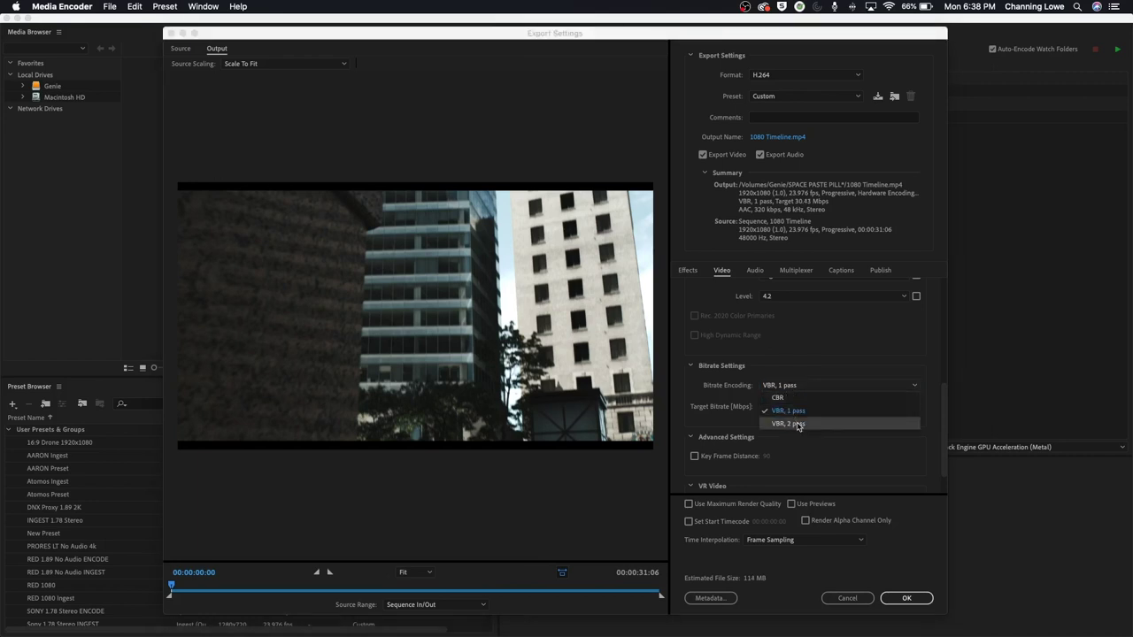
left_click(797, 425)
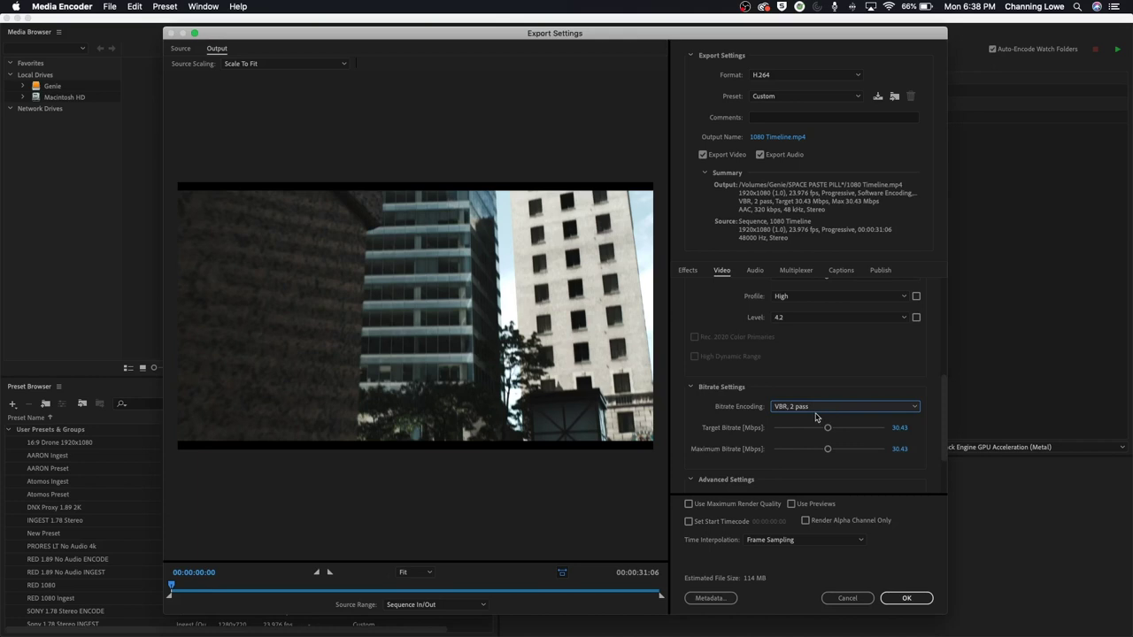
left_click_drag(828, 428, 801, 433)
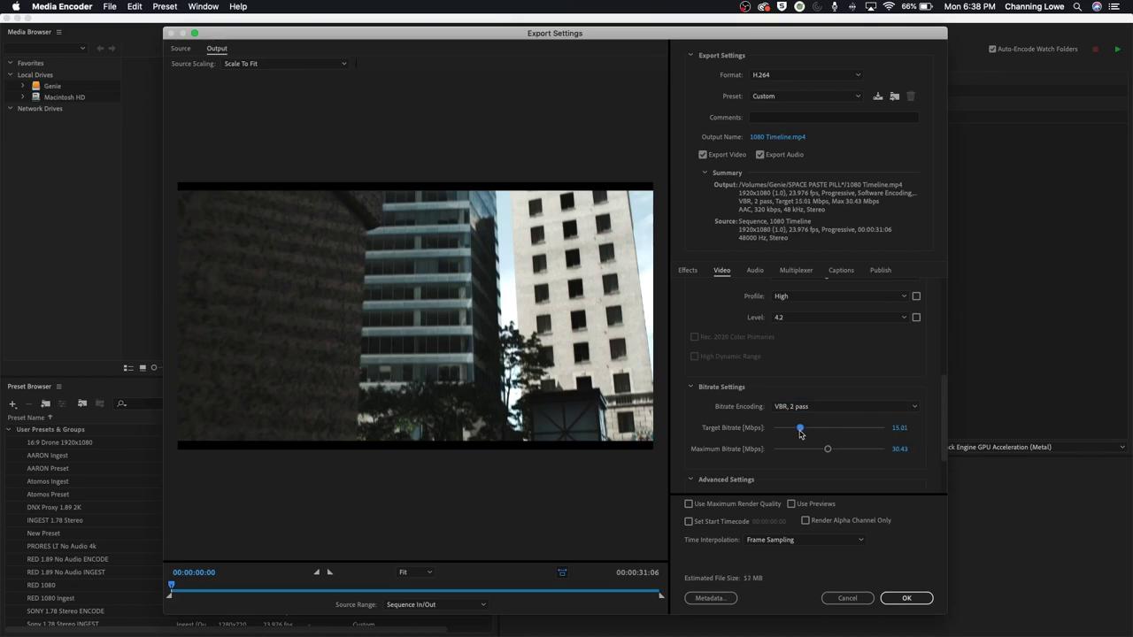
left_click_drag(800, 434, 802, 433)
- Set the maximum bitrate to 40 Mbps and the target bitrate to 15 Mbps
mouse_move(827, 449)
left_mouse_down()
mouse_move(813, 451)
mouse_move(837, 450)
left_mouse_up()
left_click(898, 448)
type("40")
key("Return")
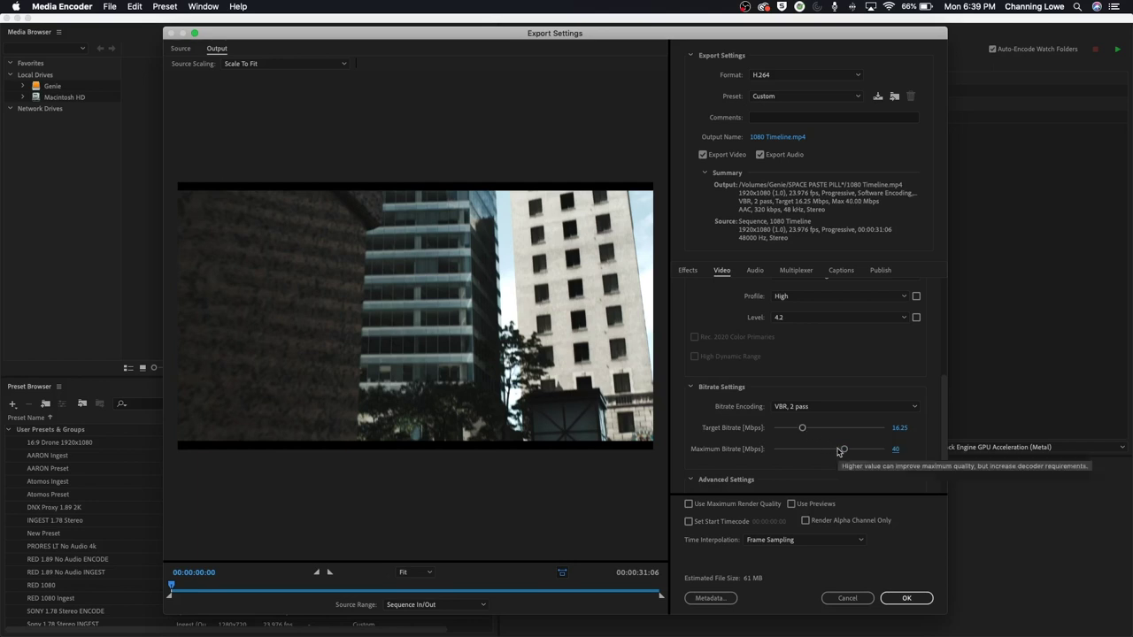
left_click(898, 427)
type("15")
key("Return")
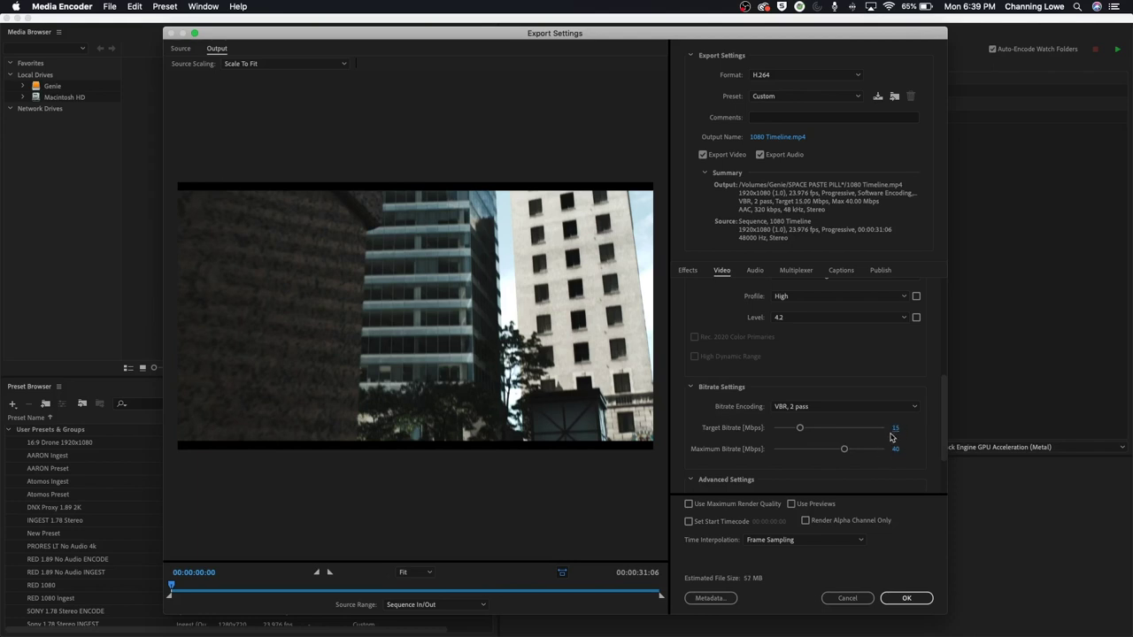
left_click_drag(945, 428, 941, 446)
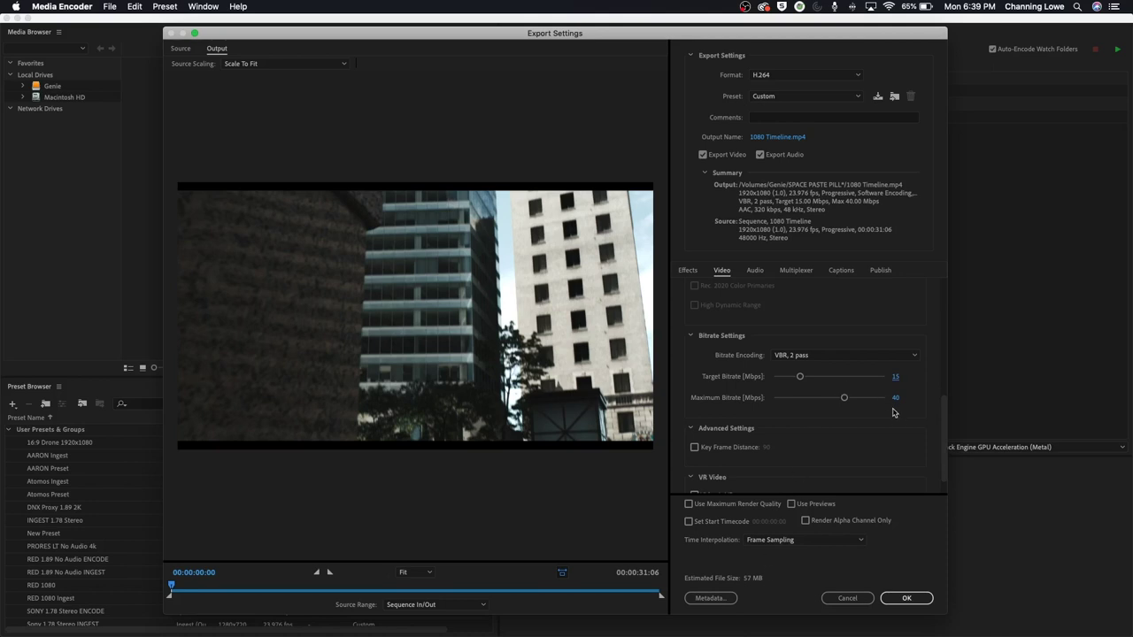
mouse_move(946, 422)
left_mouse_down()
mouse_move(941, 389)
mouse_move(941, 412)
left_mouse_up()
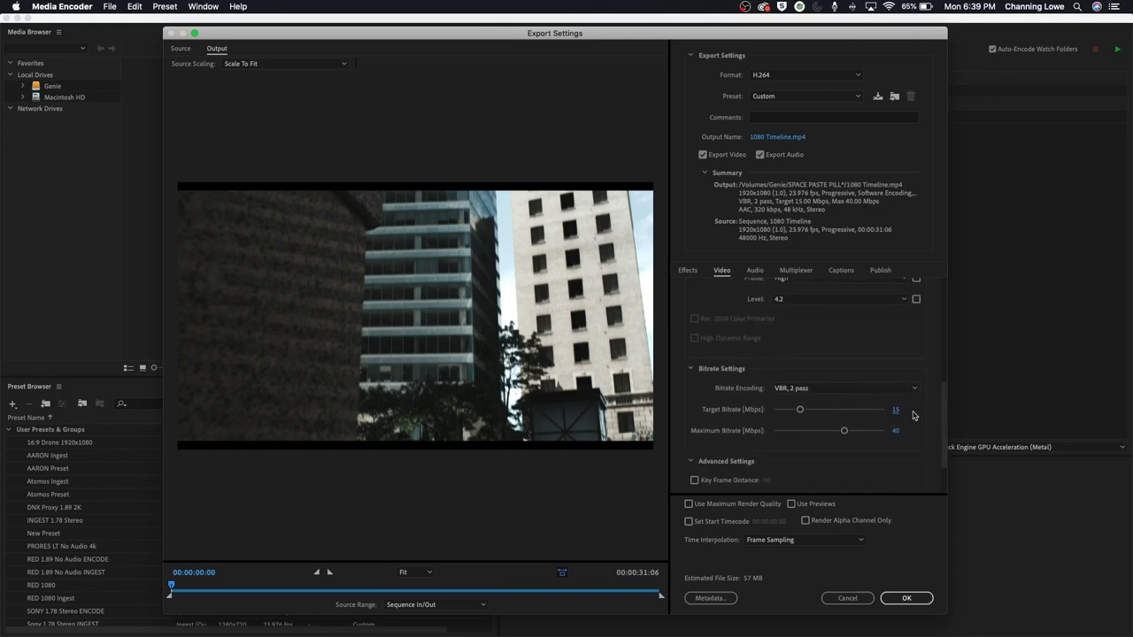
left_click_drag(944, 422, 943, 445)
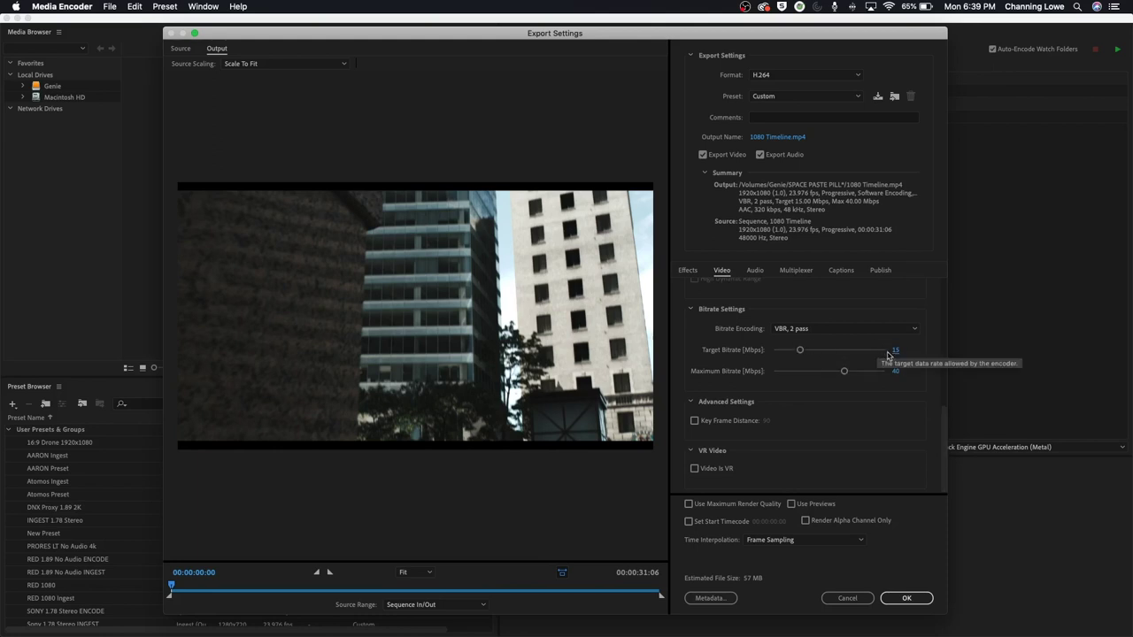
- Review the audio export settings, keeping the AAC codec and Stereo channels, and check the audio bitrate
left_click(757, 271)
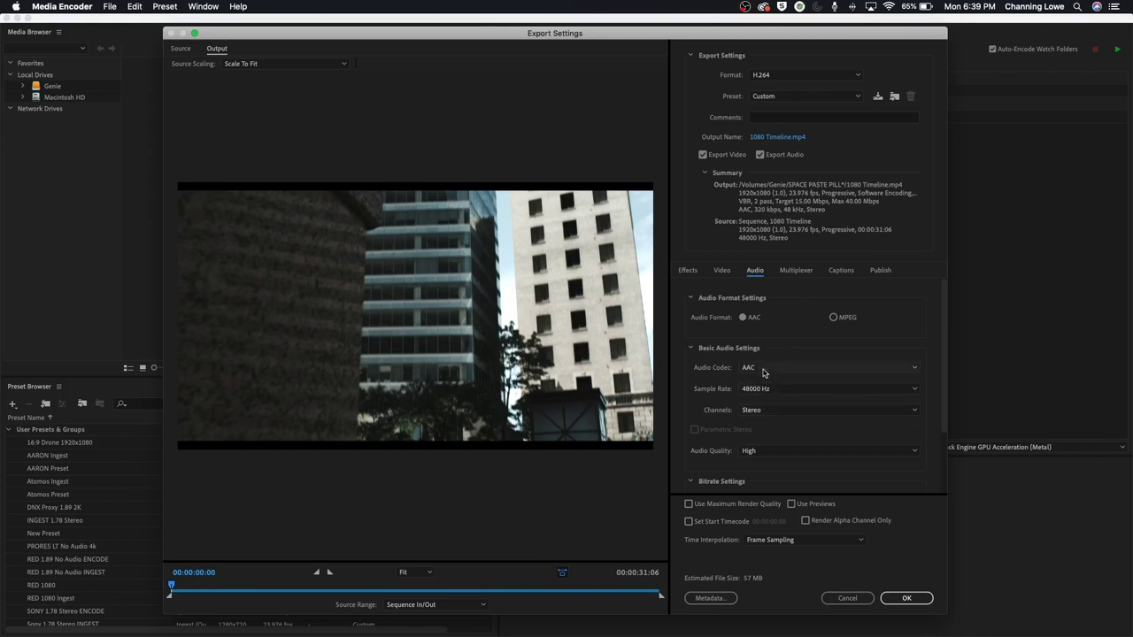
left_click(763, 370)
left_click(762, 383)
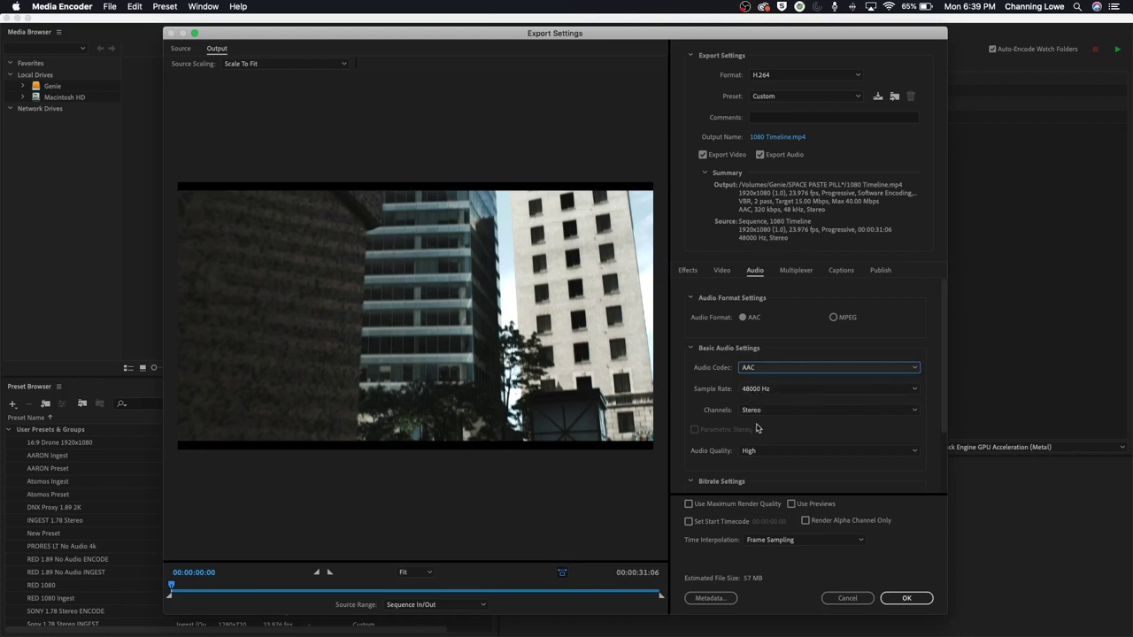
left_click(763, 411)
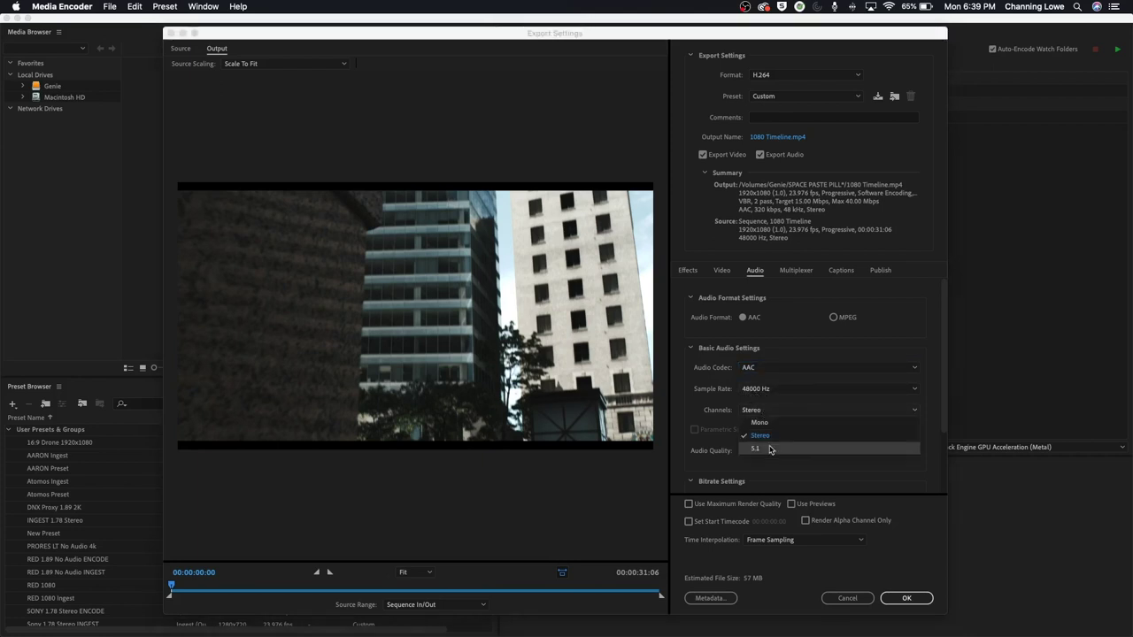
left_click(799, 440)
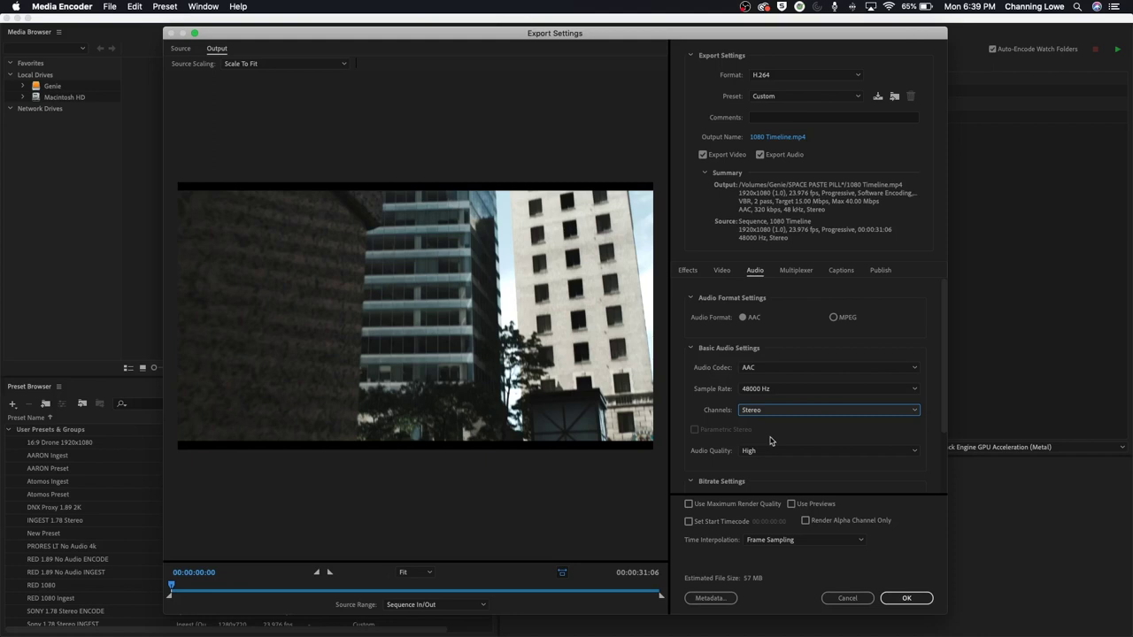
left_click_drag(941, 394, 942, 455)
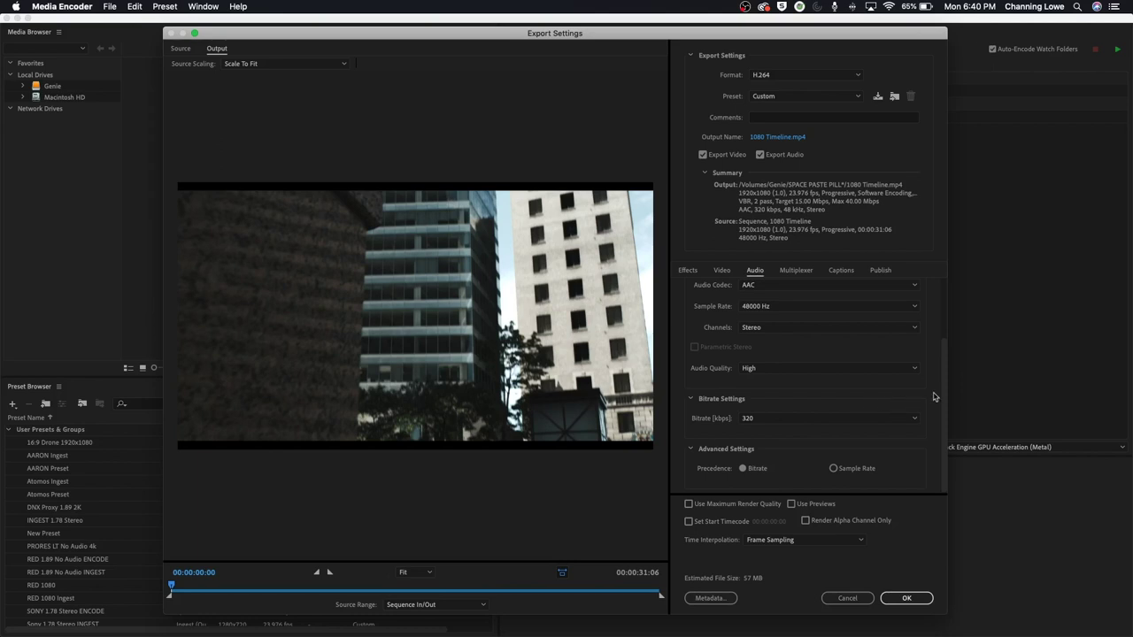
- Accept the 1080 Timeline's export settings and set its output location to the Platinum Proxies folder
left_click_drag(944, 392, 945, 330)
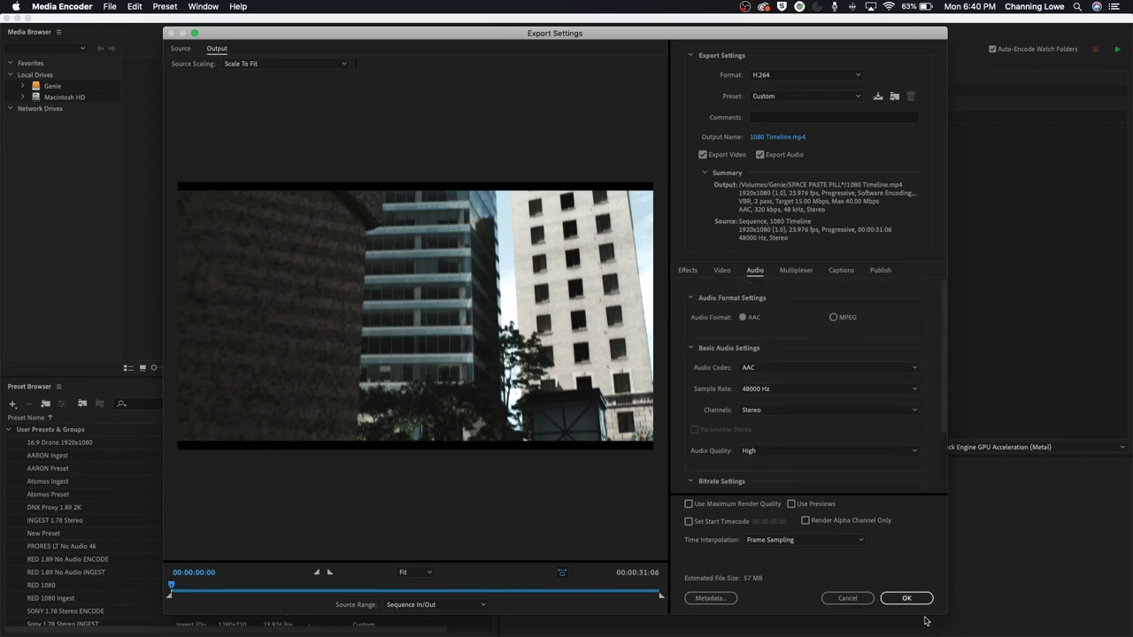
key("Return")
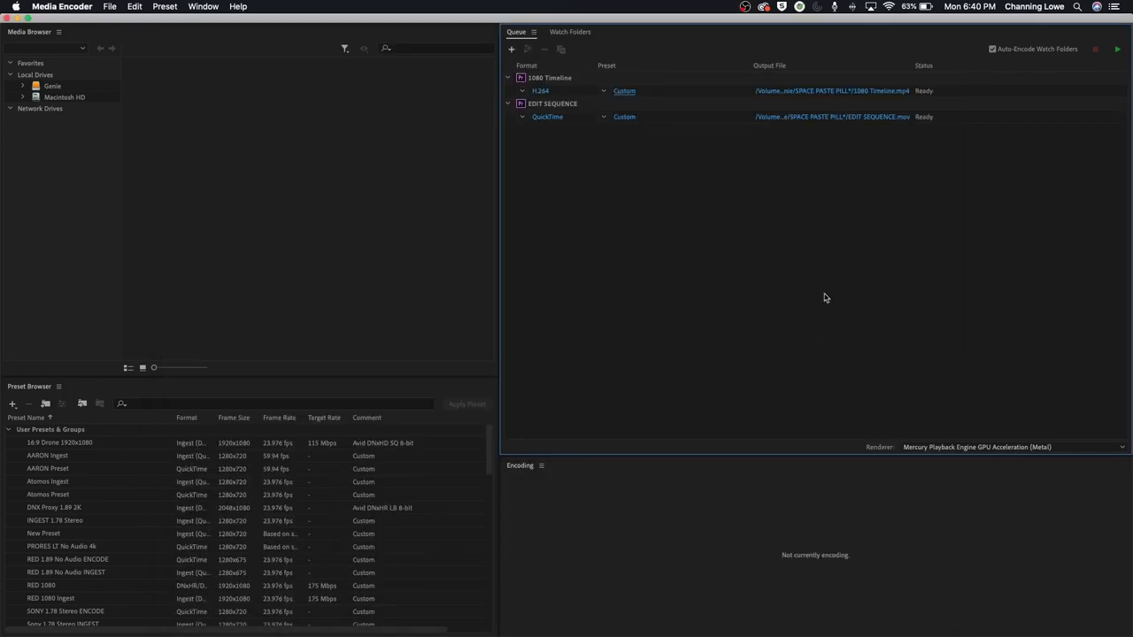
left_click(828, 90)
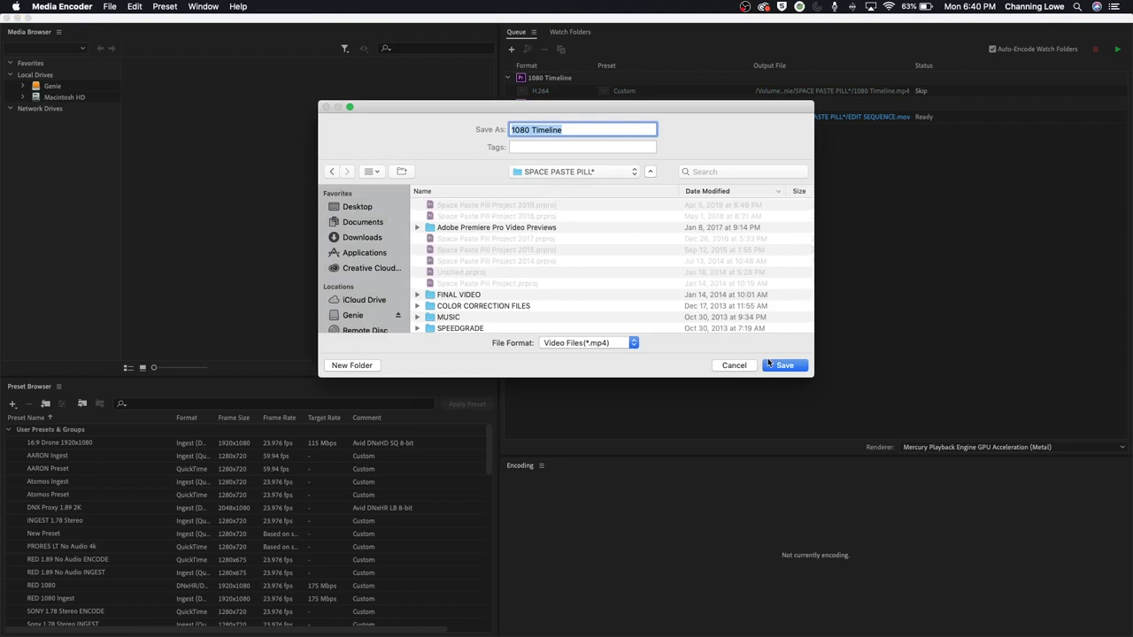
left_click(580, 172)
left_click(556, 220)
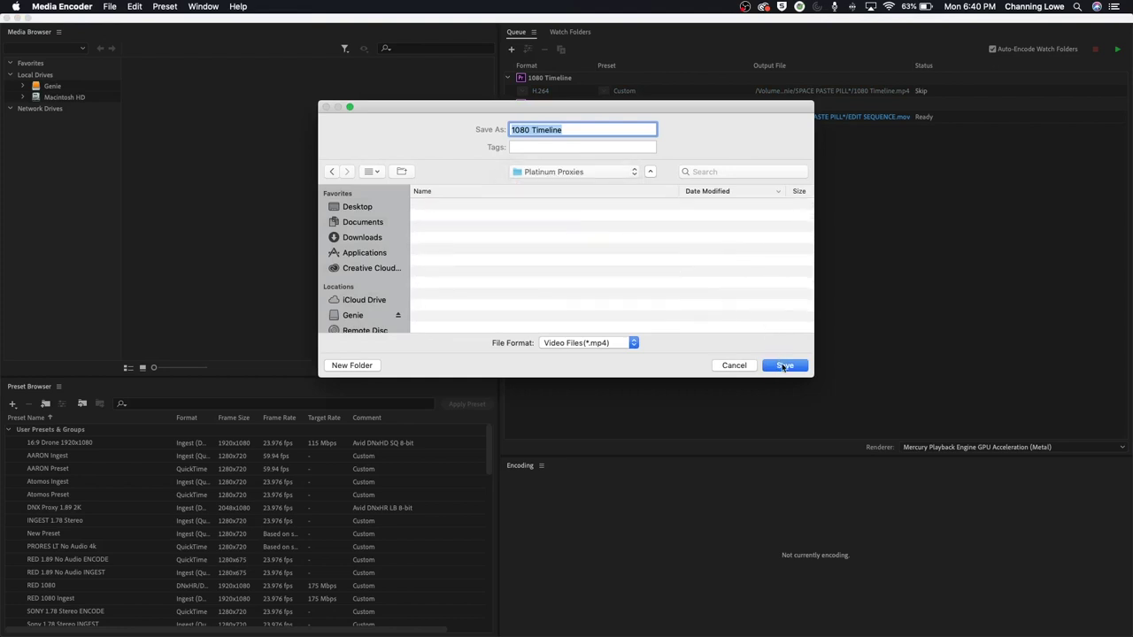
left_click(783, 366)
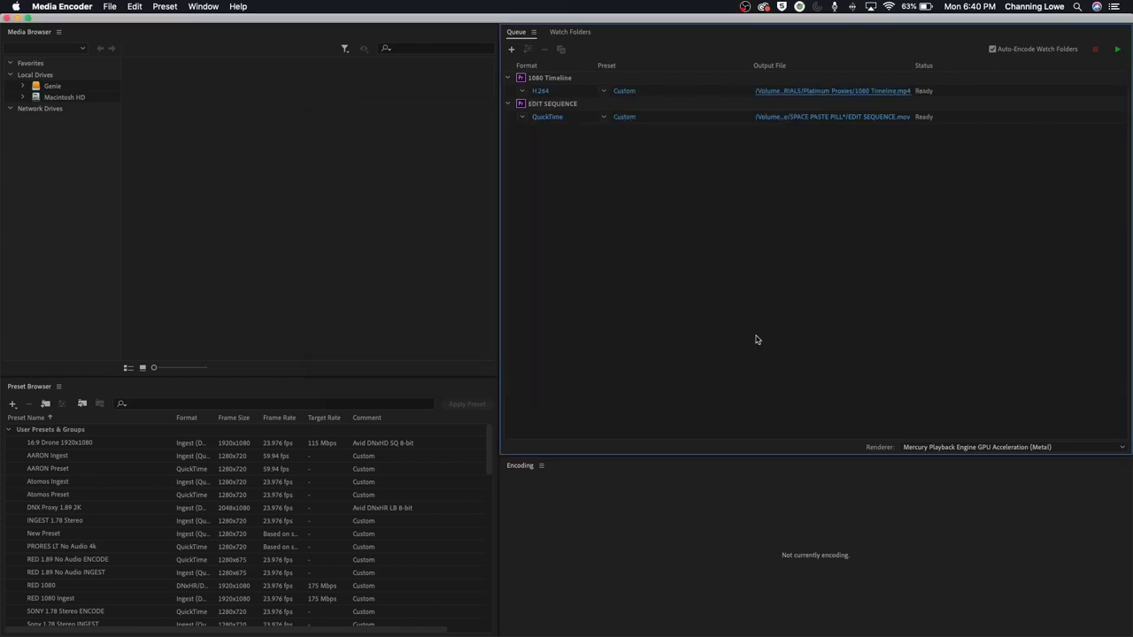
- Rename the 1080 Timeline's output file as 1080 Timeline Platinum YouTube
left_click(758, 92)
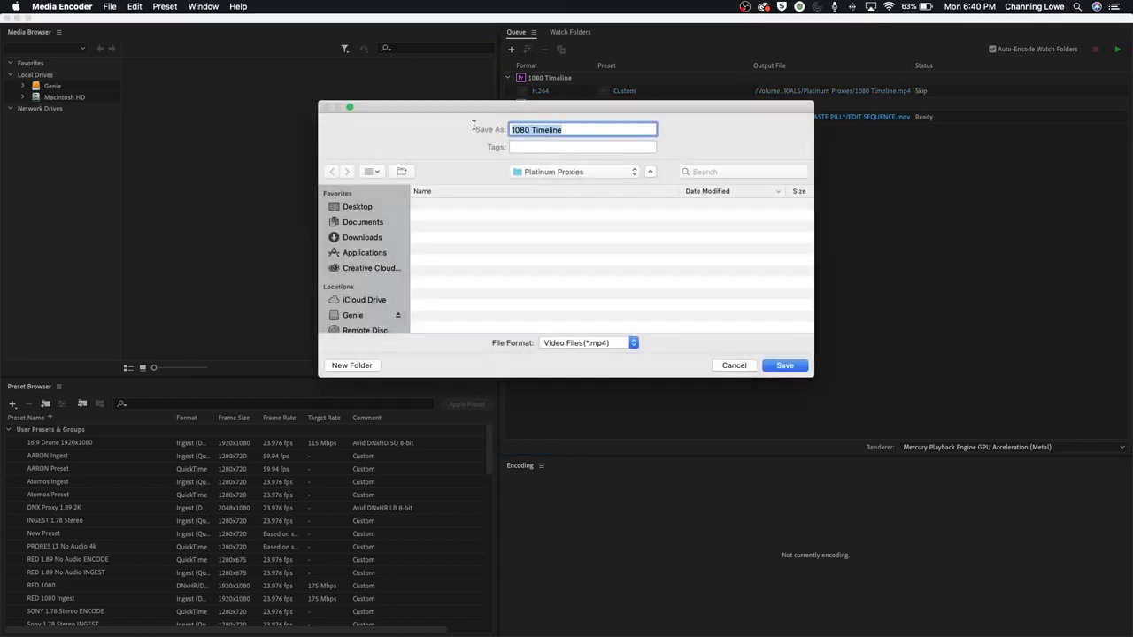
left_click(564, 131)
type("Platinum YouTube")
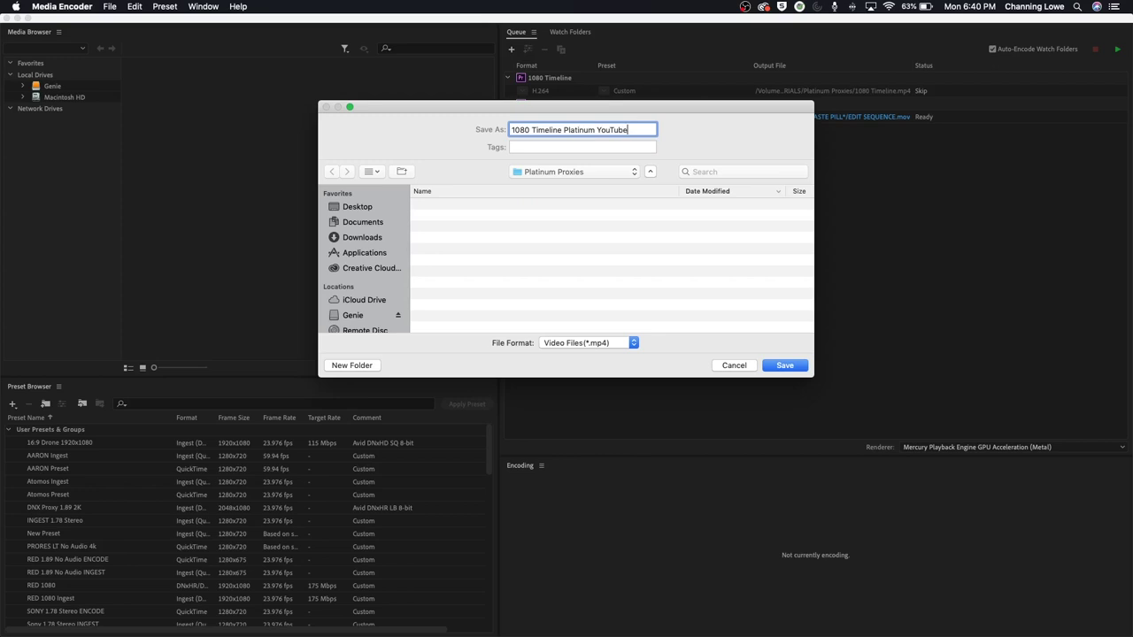
left_click(785, 366)
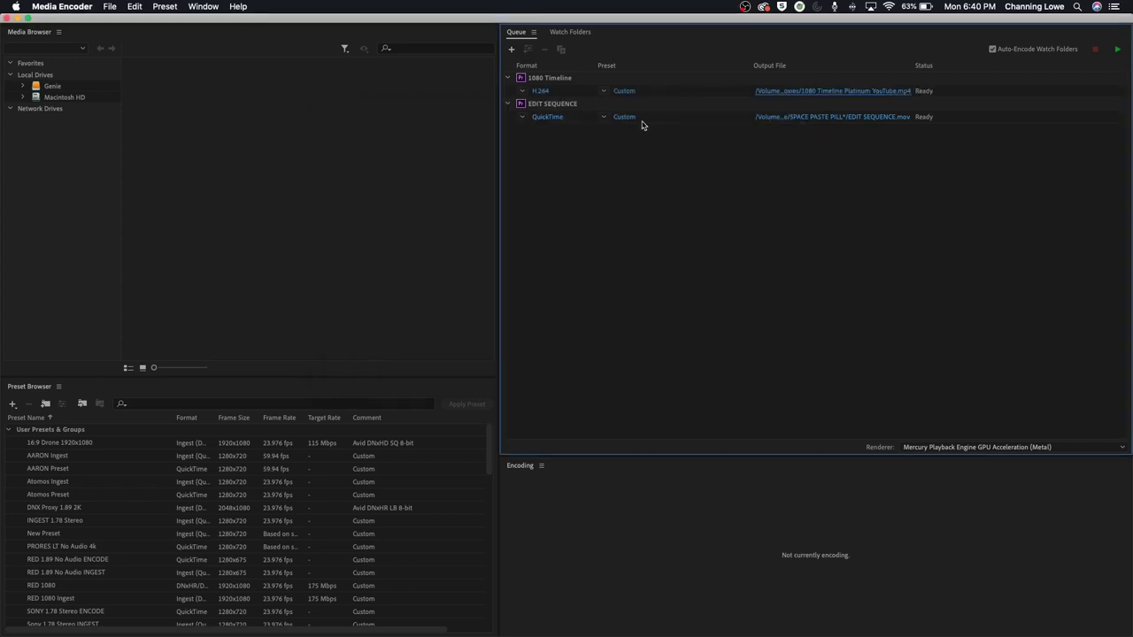
- Keep EDIT SEQUENCE in QuickTime format and apply the Apple ProRes 4444 preset to it
left_click(556, 107)
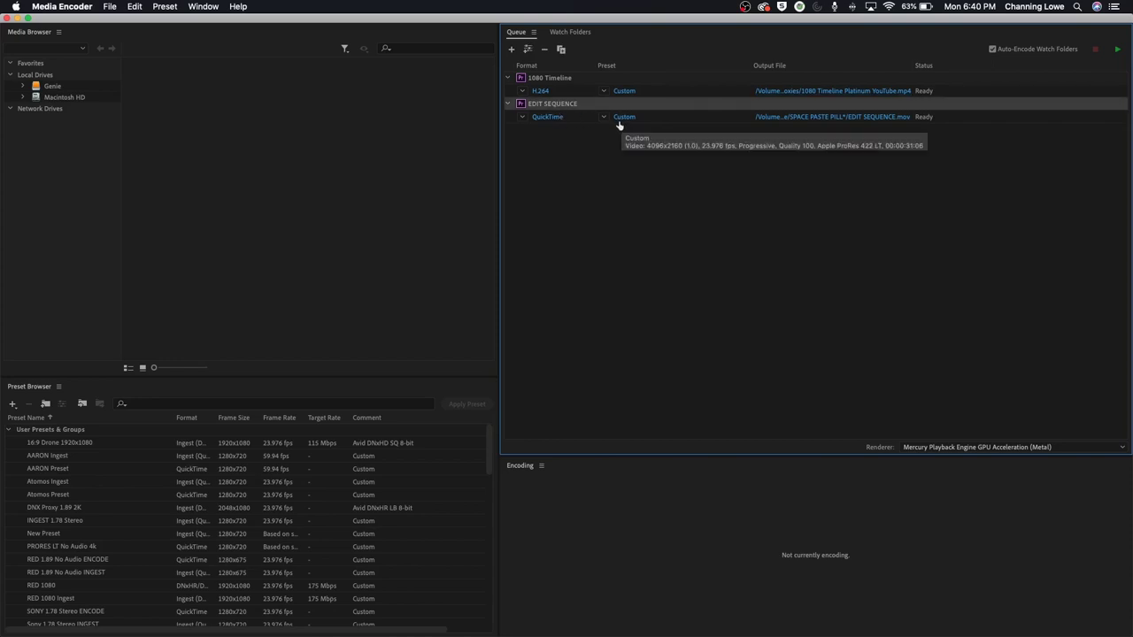
left_click(521, 118)
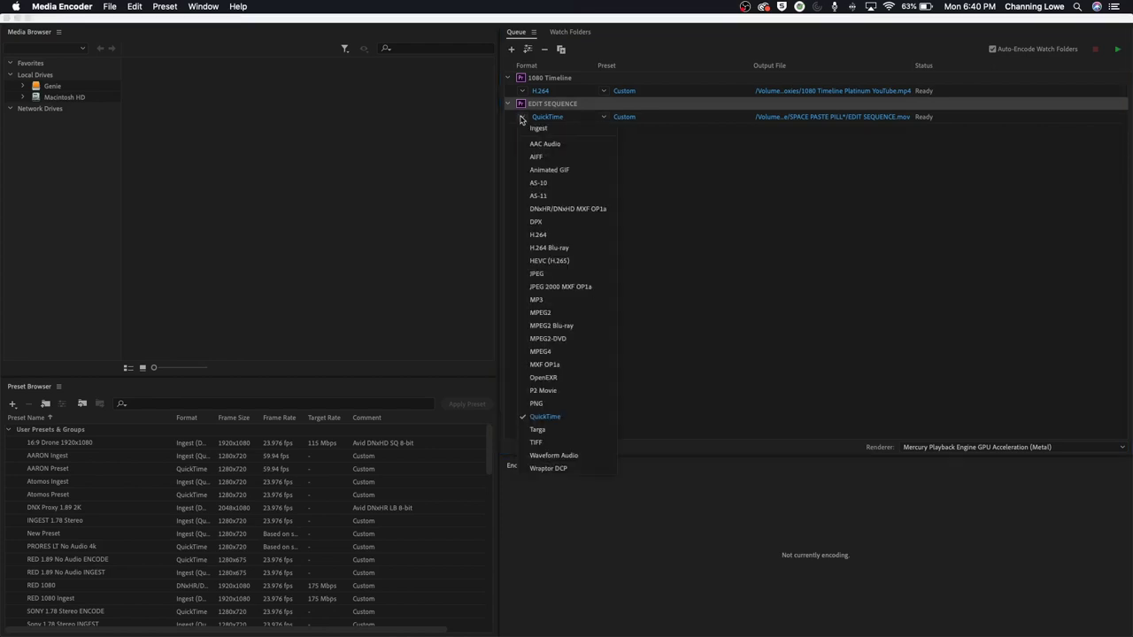
left_click(568, 422)
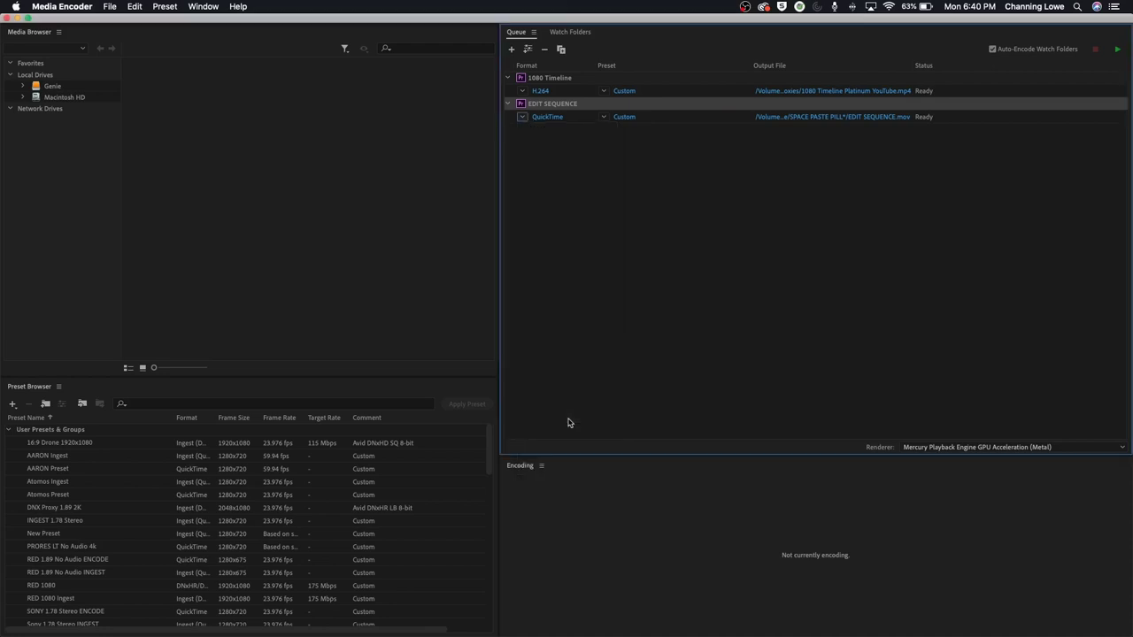
left_click(604, 117)
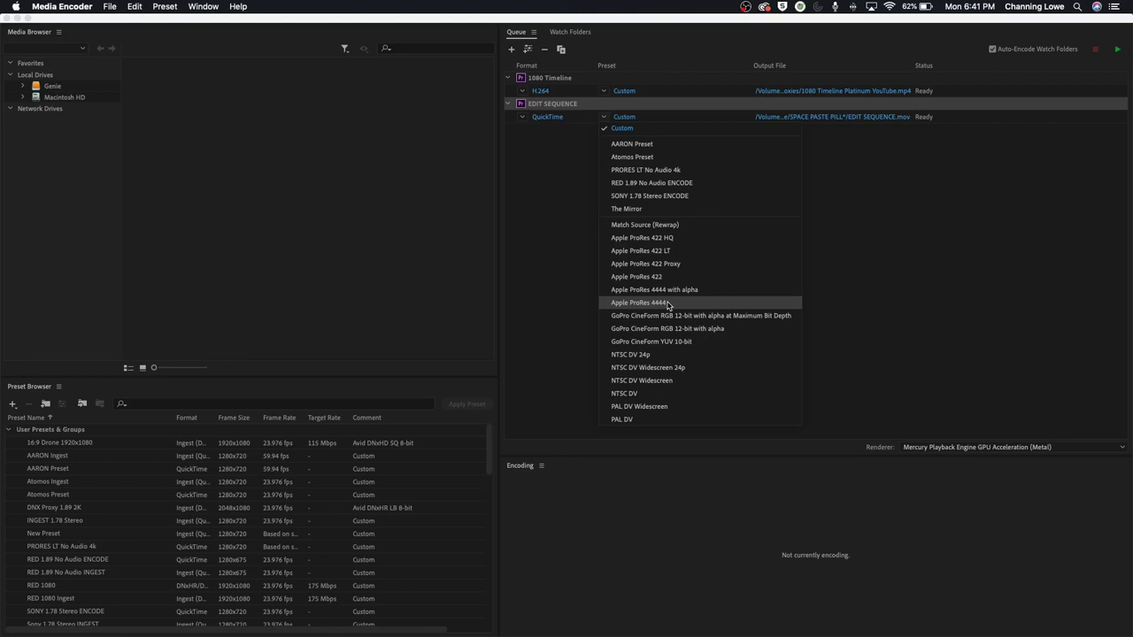
left_click(668, 303)
- Examine EDIT SEQUENCE's ProRes 4444 video and audio export settings, including codec, basic video, advanced and bitrate options, and accept them
left_click(636, 120)
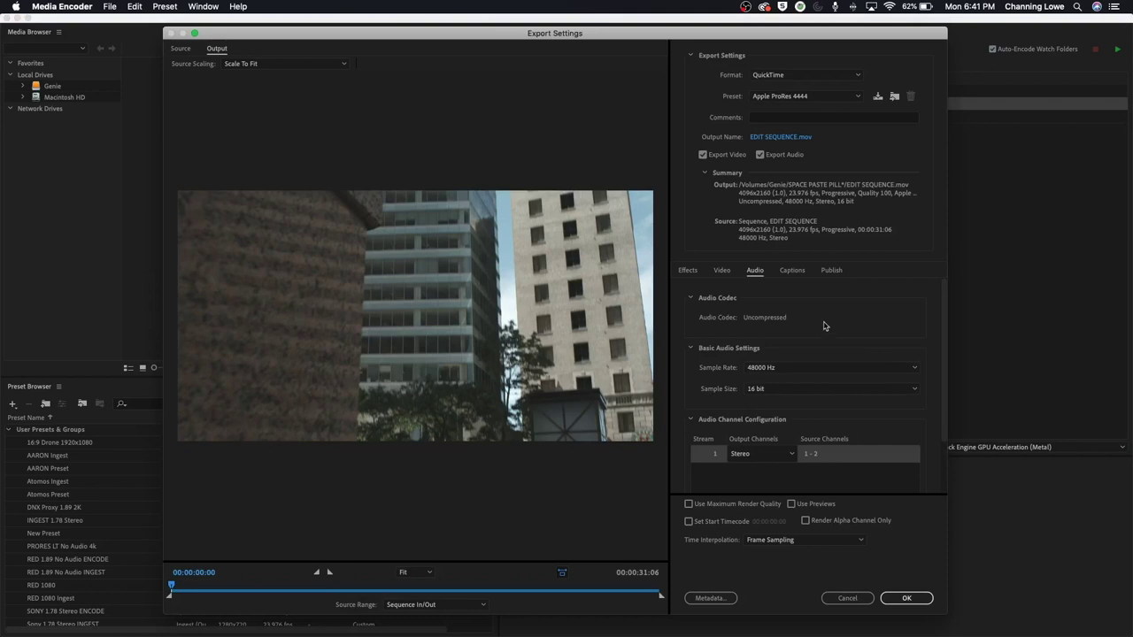
left_click(723, 272)
scroll(944, 362, "down", 3)
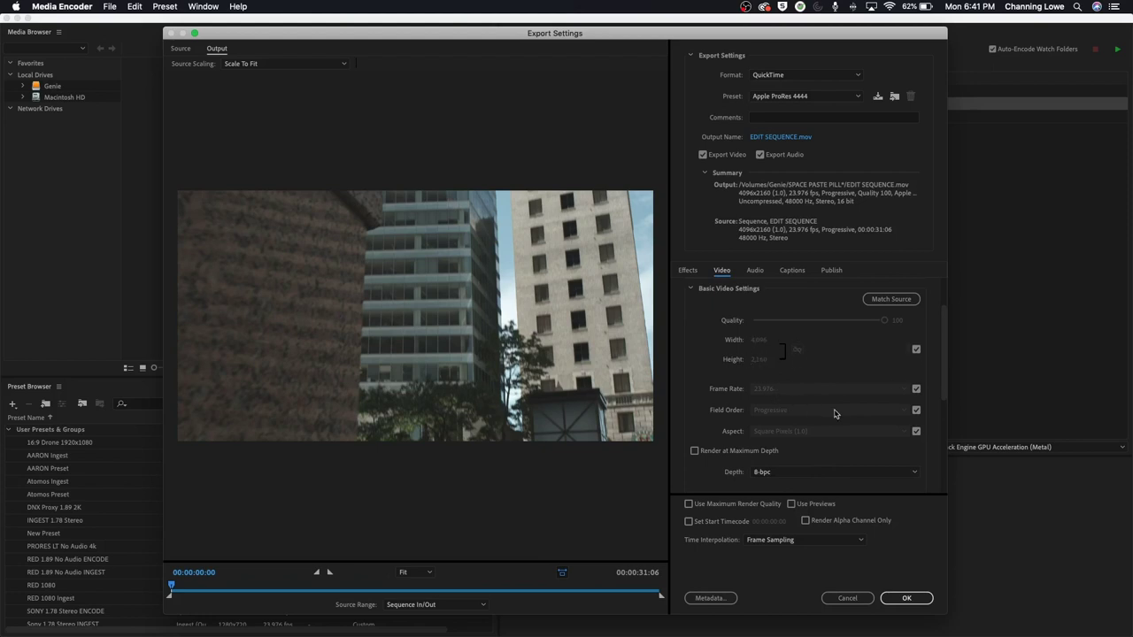
scroll(944, 387, "down", 9)
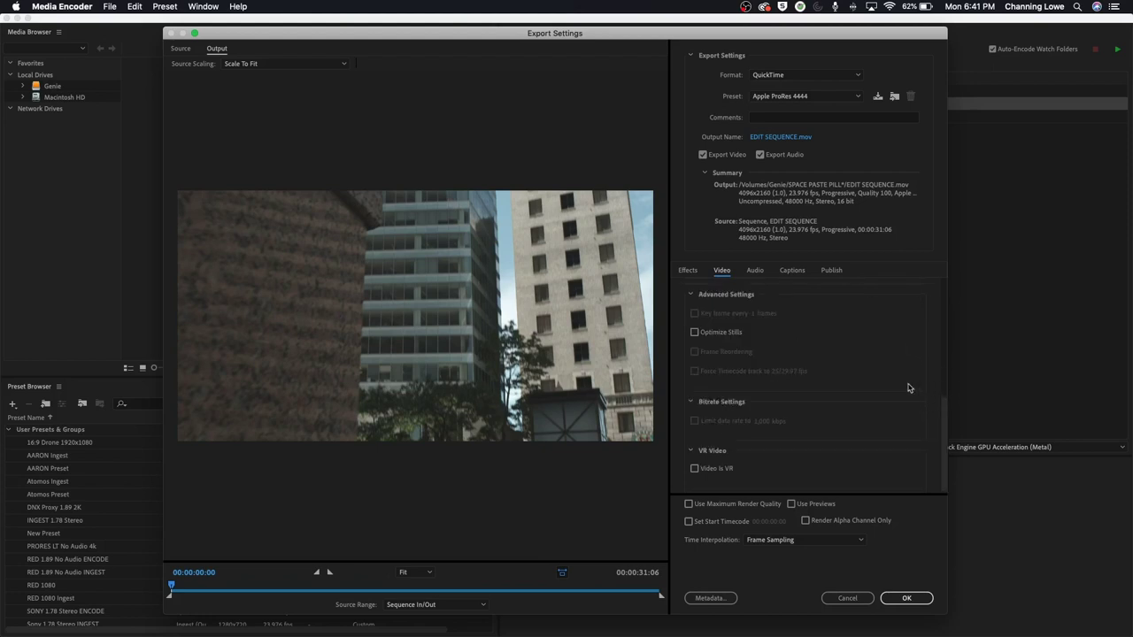
left_click(753, 272)
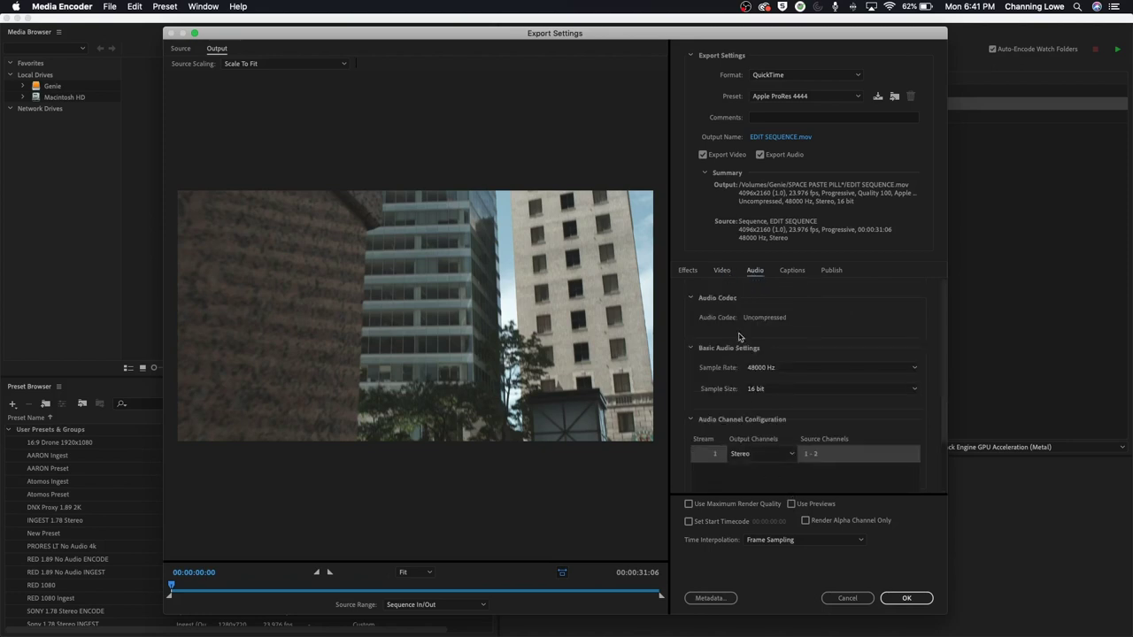
left_click(722, 270)
scroll(943, 398, "up", 3)
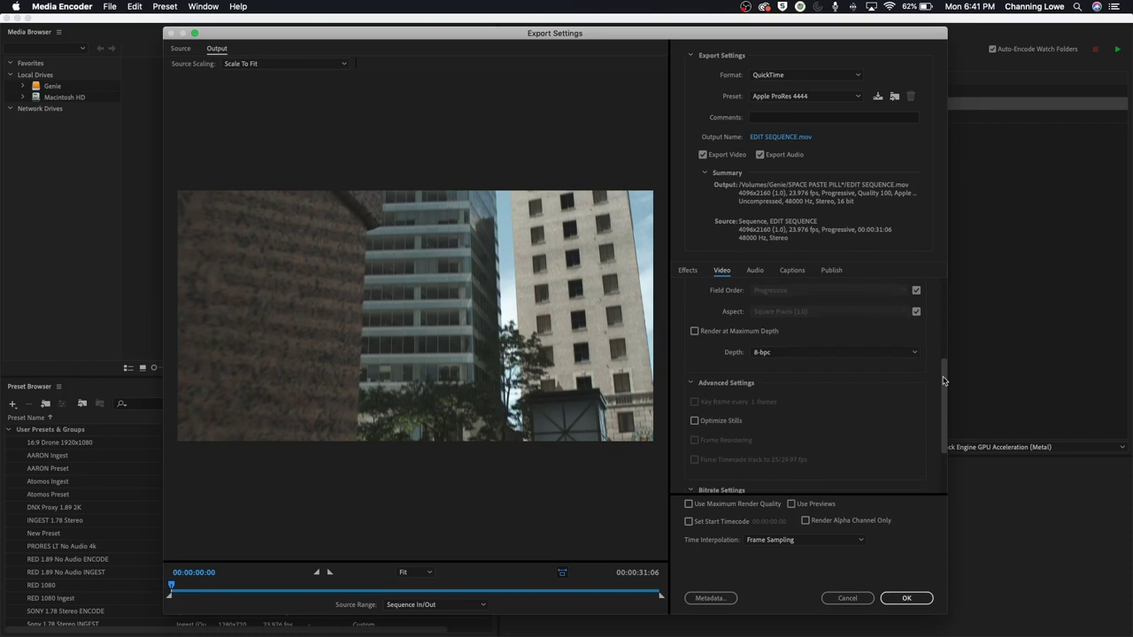
scroll(942, 383, "down", 3)
scroll(936, 359, "up", 5)
scroll(930, 333, "down", 5)
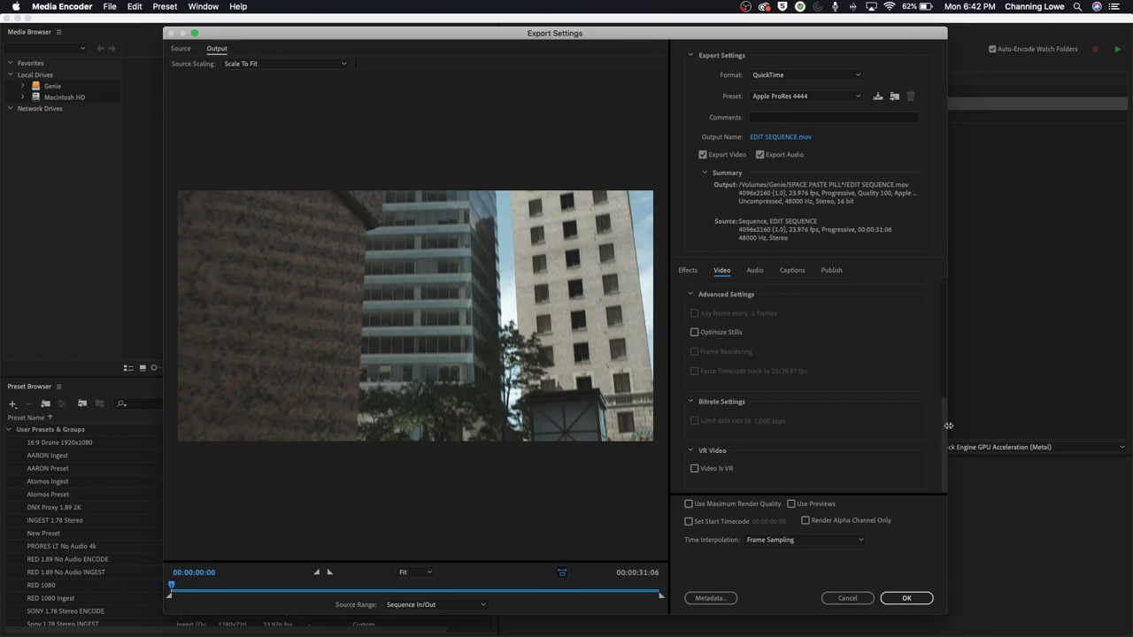
mouse_move(946, 425)
left_mouse_down()
mouse_move(945, 412)
mouse_move(946, 434)
left_mouse_up()
left_click_drag(945, 422, 940, 304)
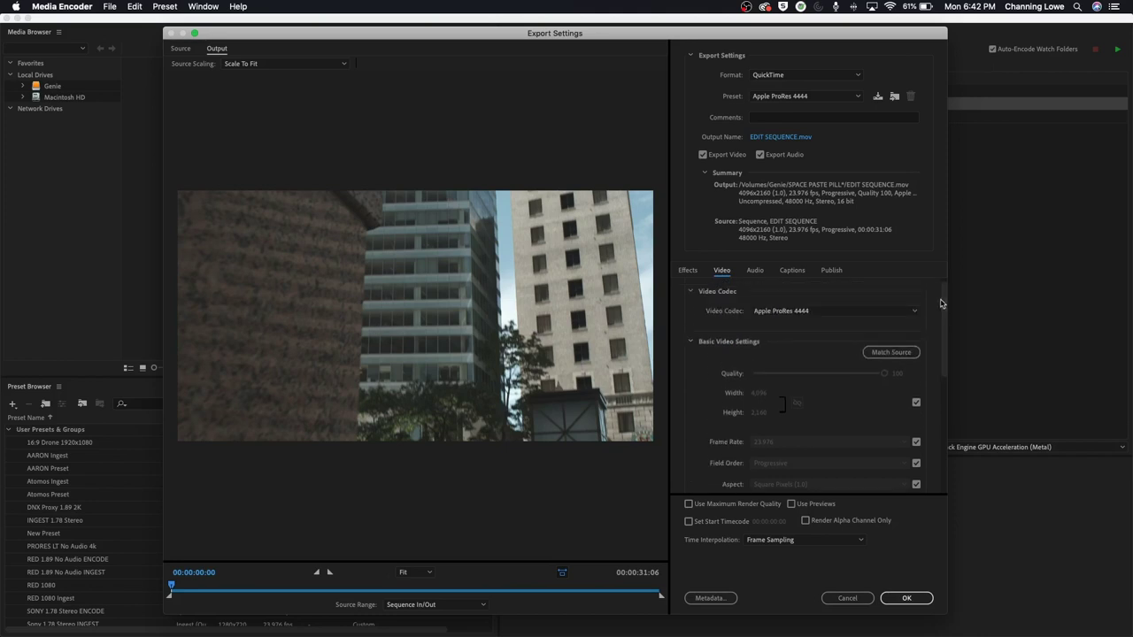
left_click(908, 598)
- Set EDIT SEQUENCE's output location to the Platinum Proxies folder and name the file Platinum ProRes 4444
left_click(837, 121)
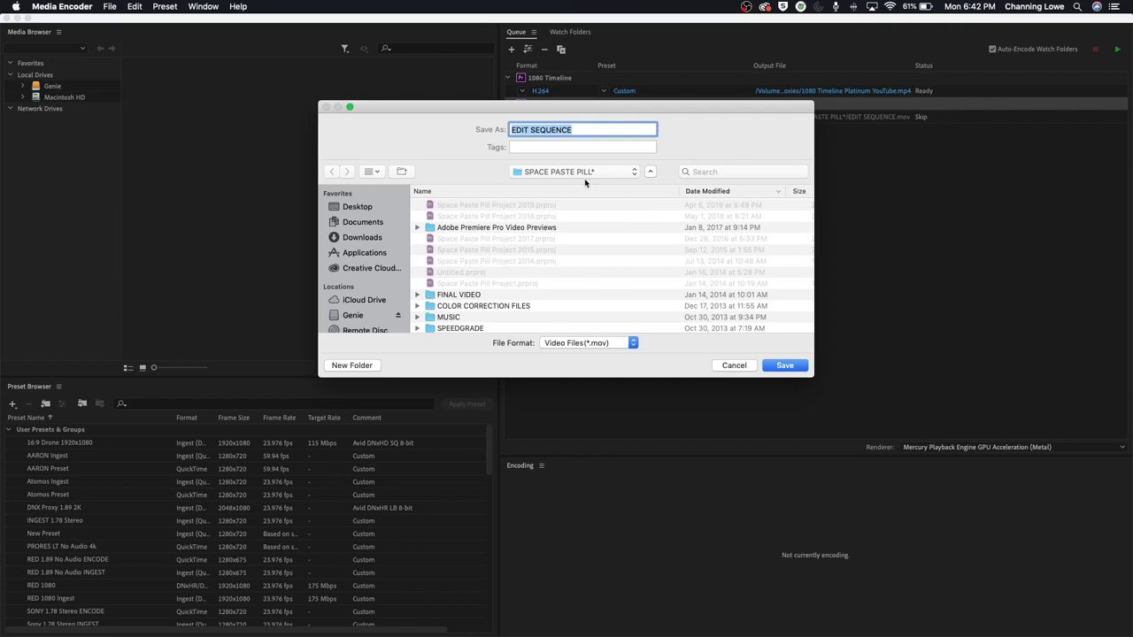
left_click(551, 174)
left_click(558, 221)
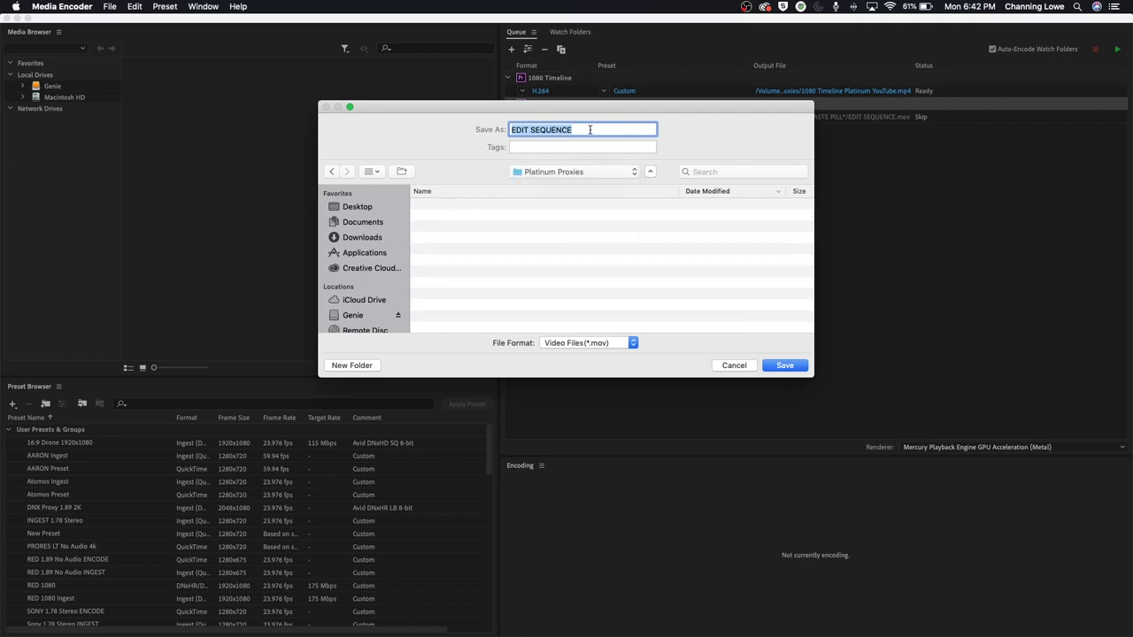
left_click_drag(589, 130, 443, 124)
type("Platinum ProRes")
left_click_drag(442, 123, 451, 149)
type("4444 <M")
key("BackSpace")
key("BackSpace")
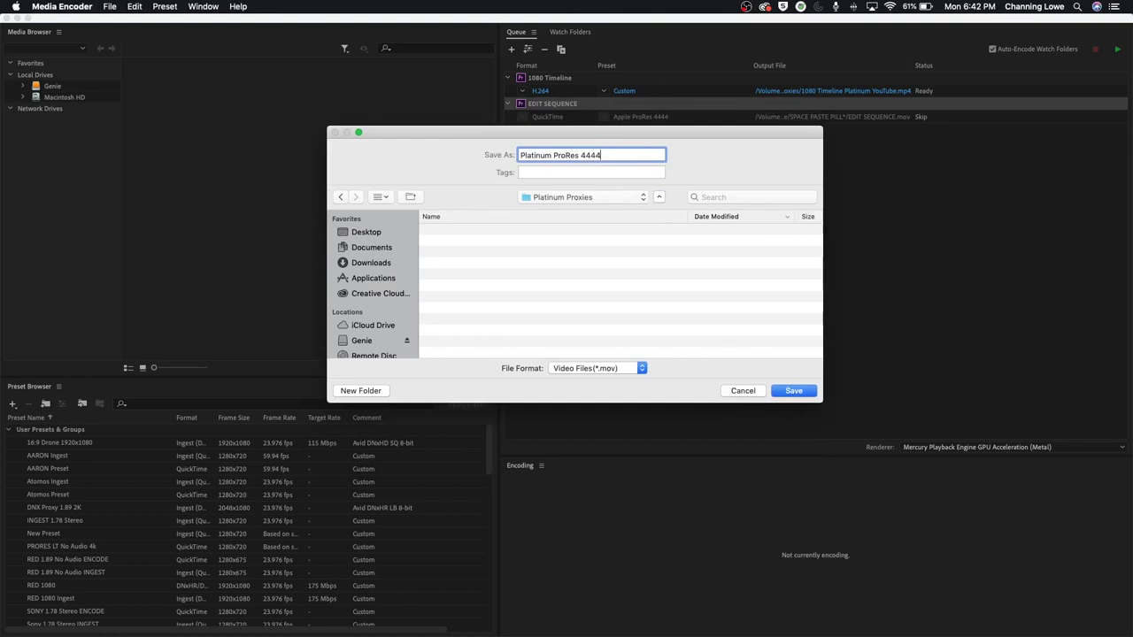
left_click(793, 391)
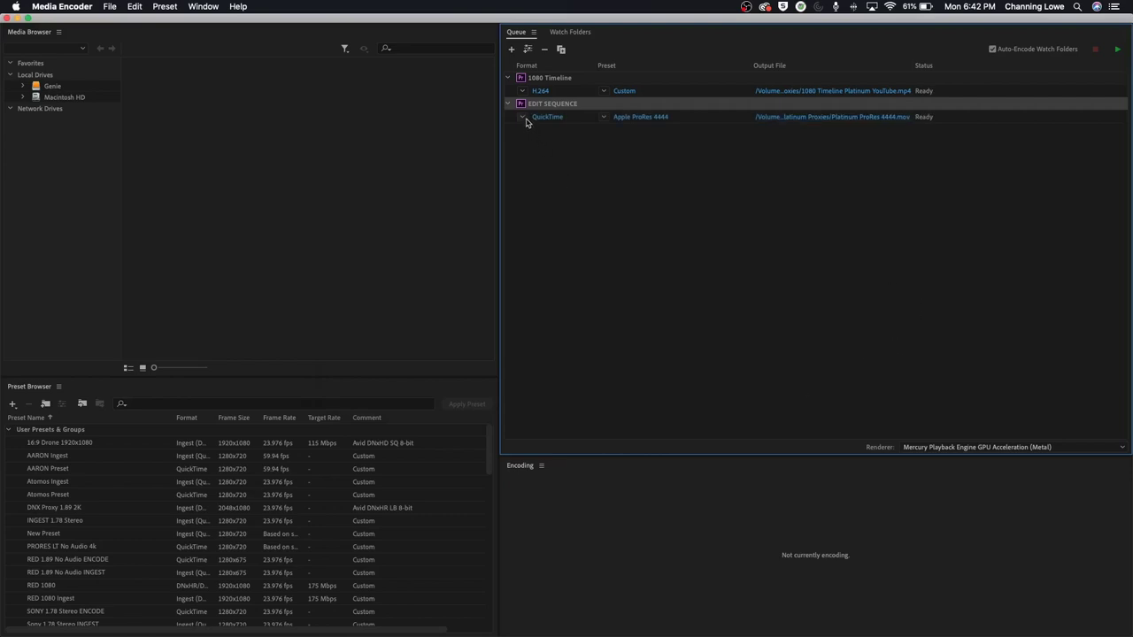
- Change EDIT SEQUENCE's format to Wraptor DCP with the 2K Digital Cinema - Flat, 24 fps preset
left_click(528, 118)
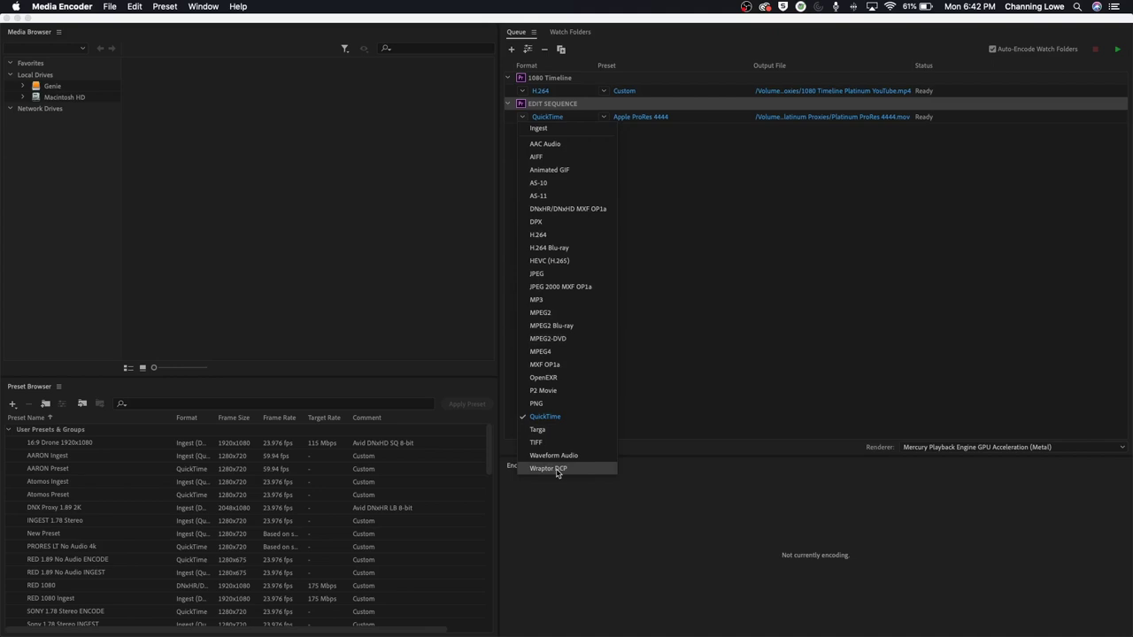
left_click(557, 469)
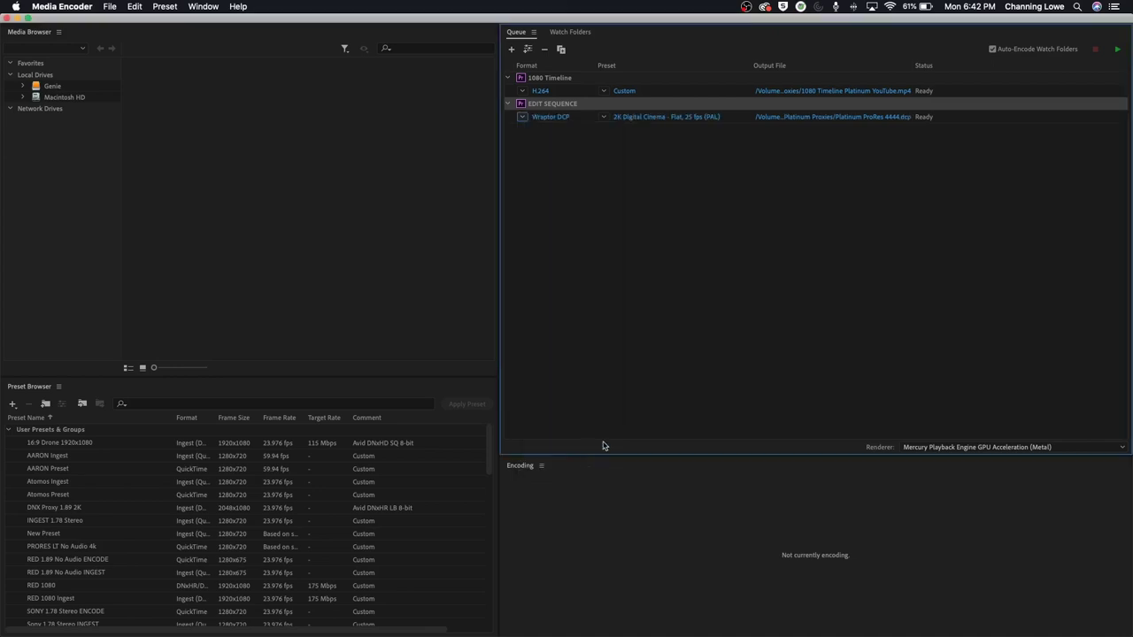
left_click(606, 117)
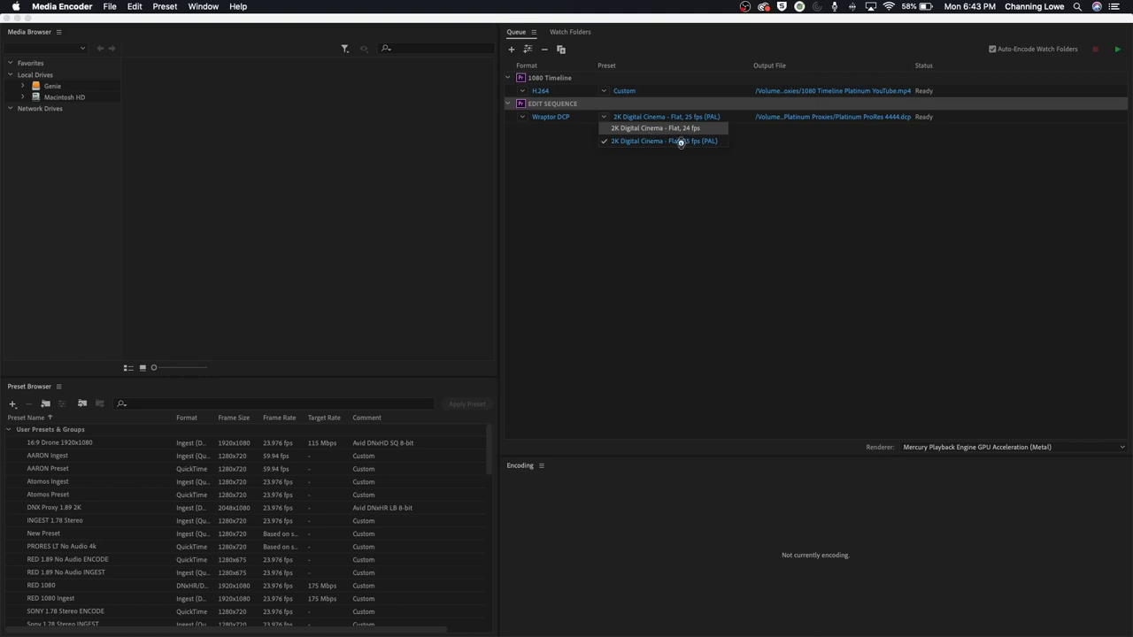
left_click(649, 129)
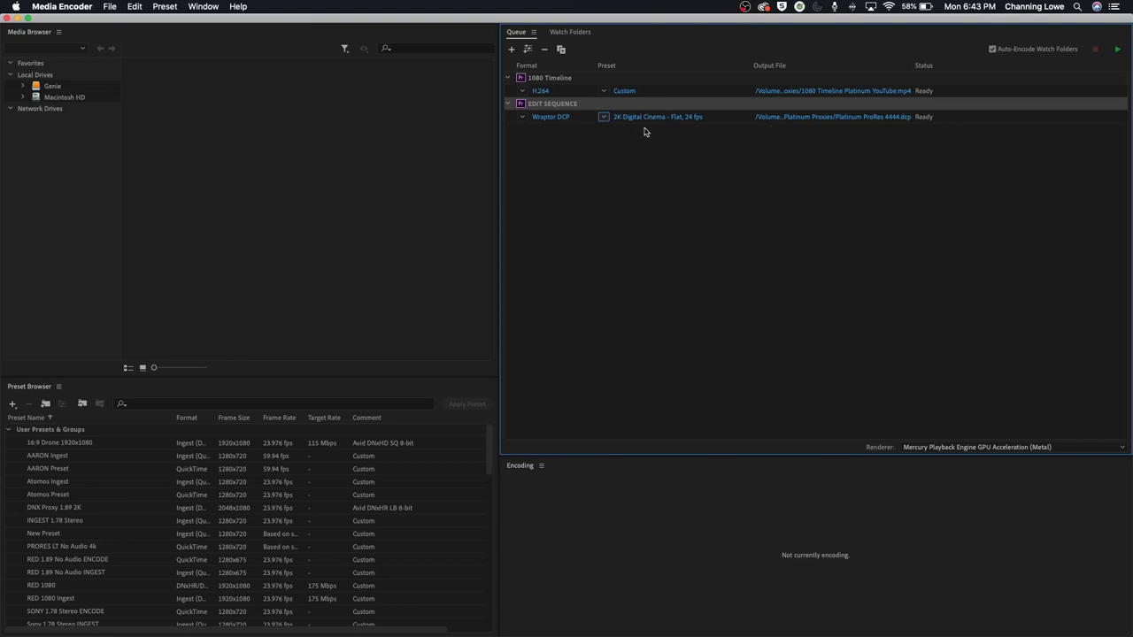
- Deselect the queue items and start encoding the queue
left_click(746, 150)
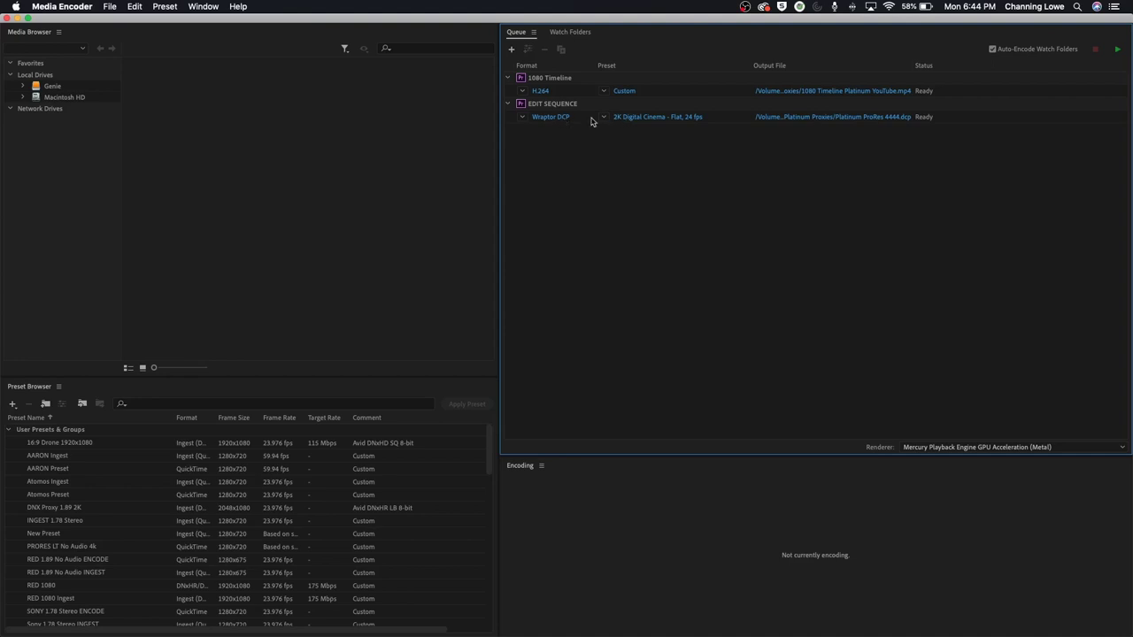
mouse_move(688, 122)
left_click(1116, 52)
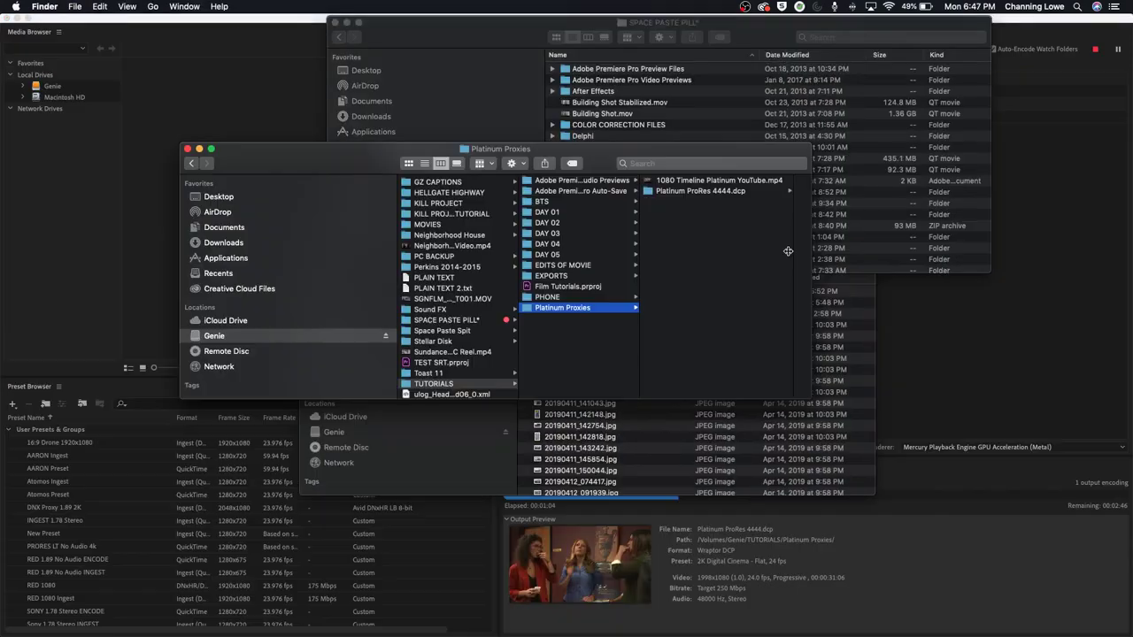
- In Finder, check the file size of 1080 Timeline Platinum YouTube.mp4 and preview the video, pausing it about halfway through
left_click(698, 181)
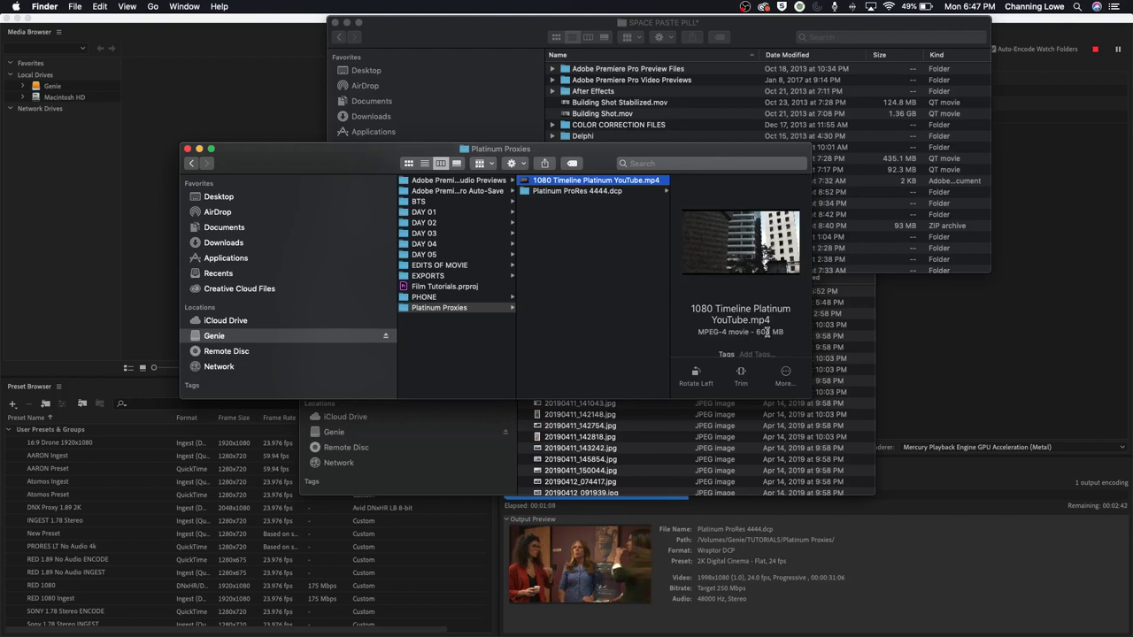
left_click_drag(757, 334, 775, 334)
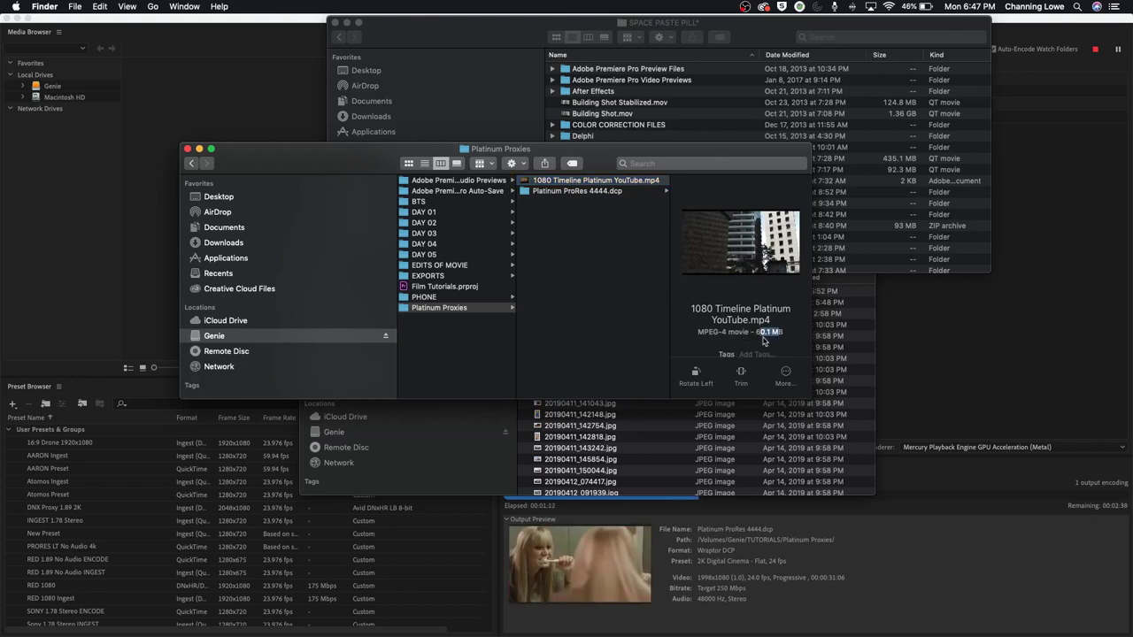
left_click(536, 181)
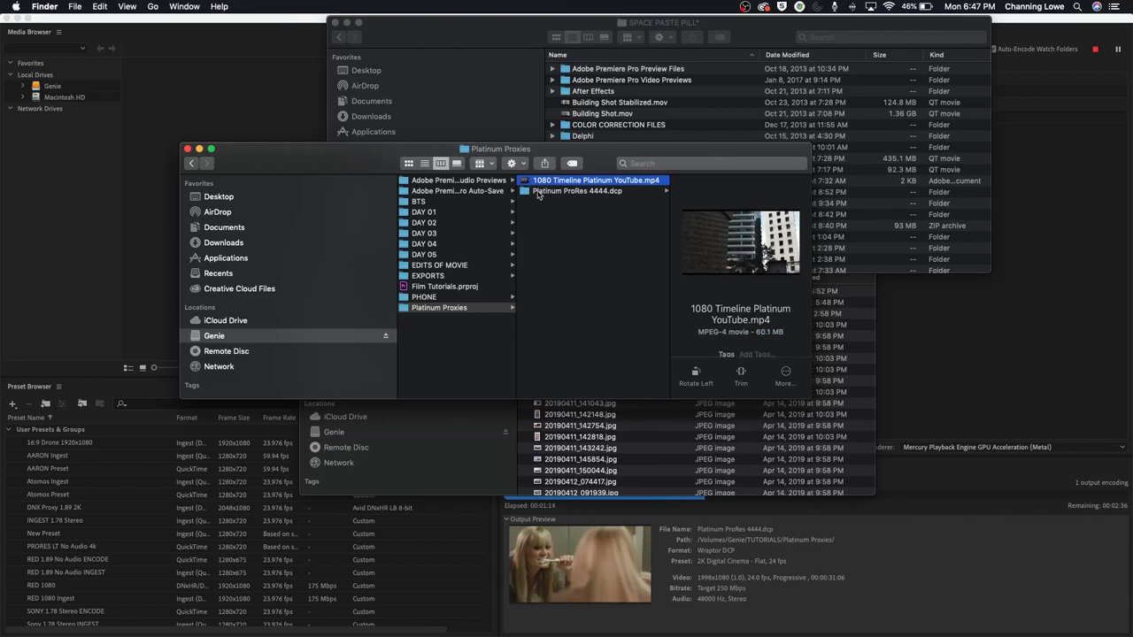
key("space")
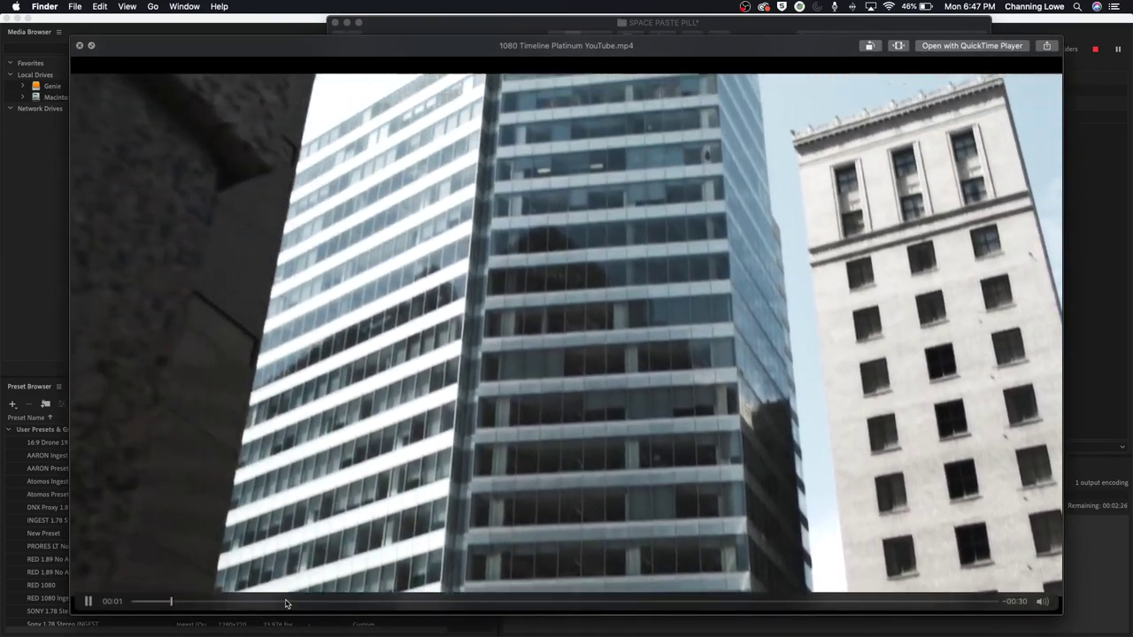
left_click_drag(285, 603, 498, 604)
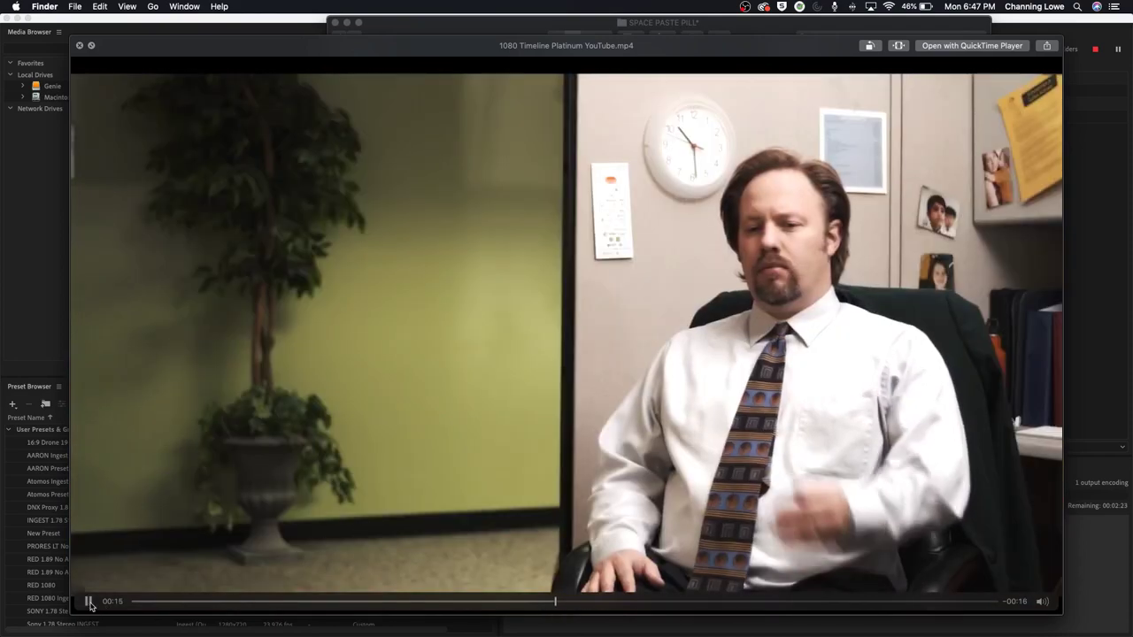
left_click(89, 602)
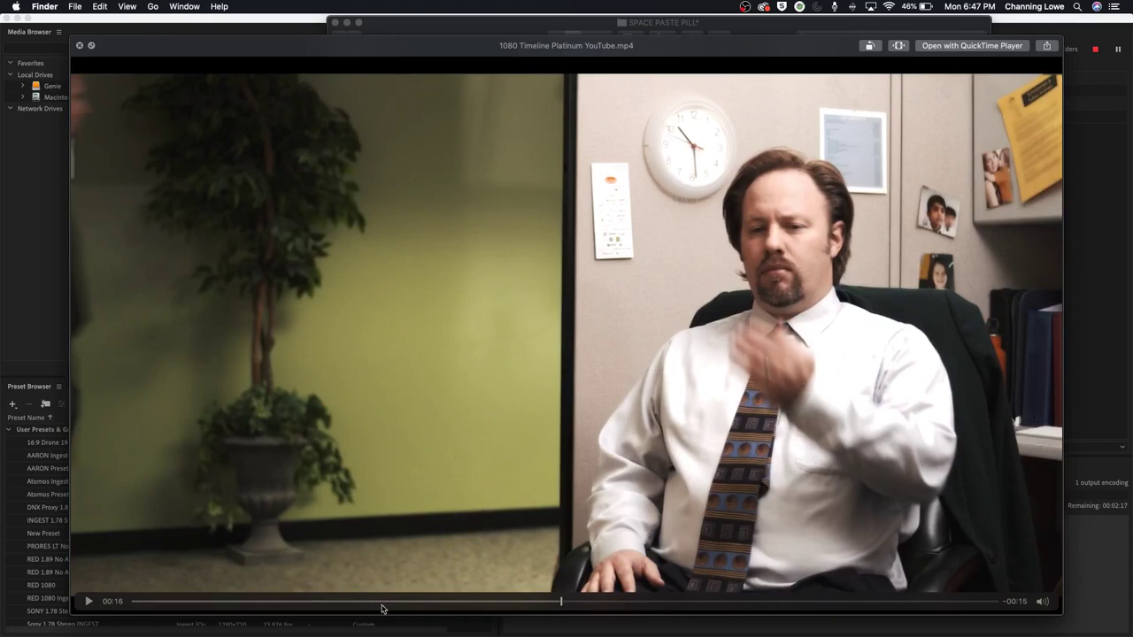
- View a slightly later frame of the YouTube video preview, close it, and inspect the MXF video file inside the Platinum ProRes 4444.dcp folder
left_click(602, 605)
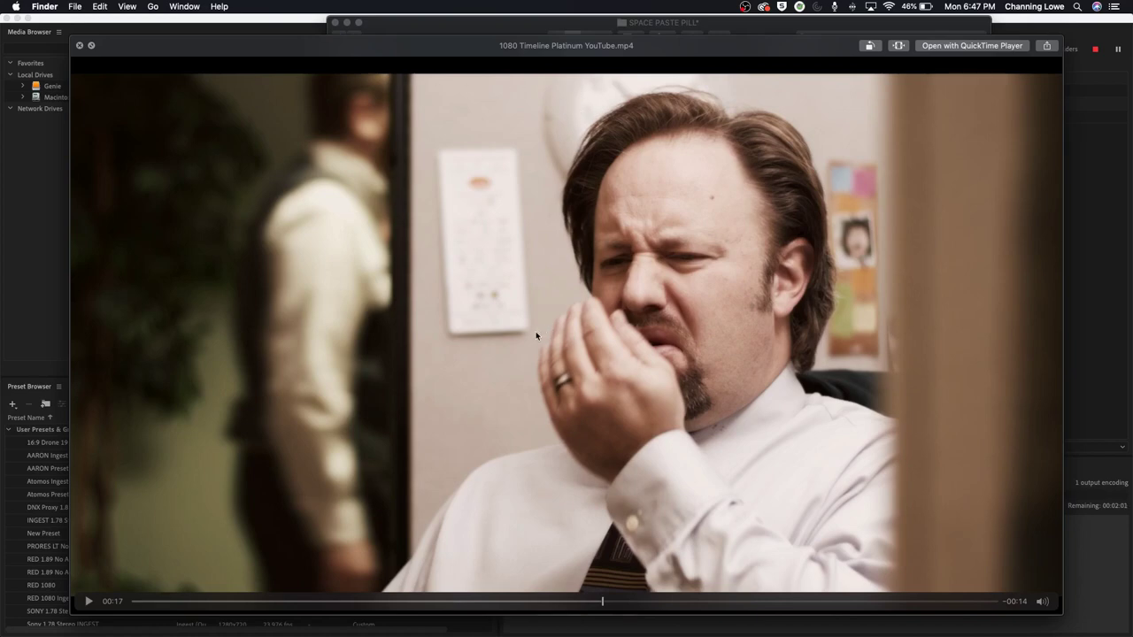
key("space")
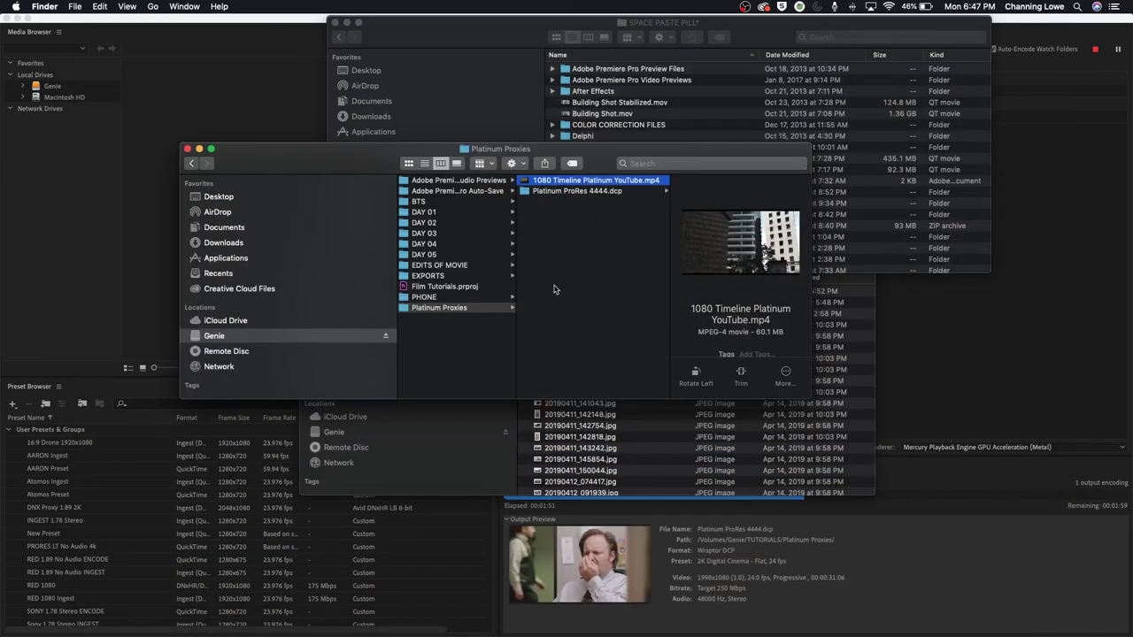
key("Down")
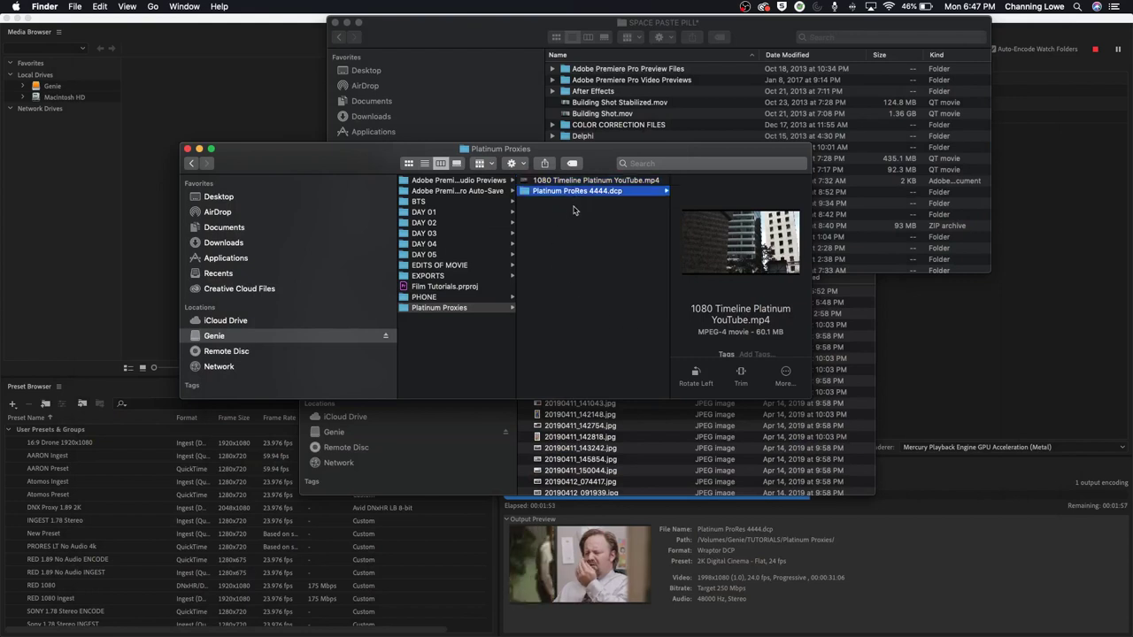
left_click(681, 180)
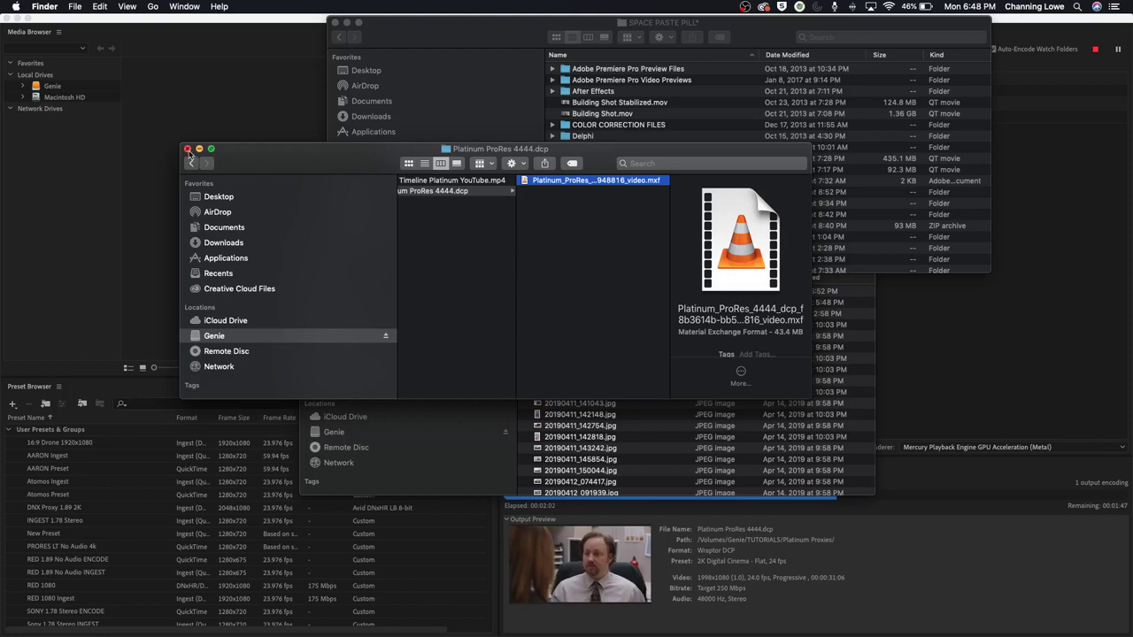
- Close the Platinum ProRes 4444.dcp, SPACE PASTE PILL and Recents Finder windows
left_click(187, 149)
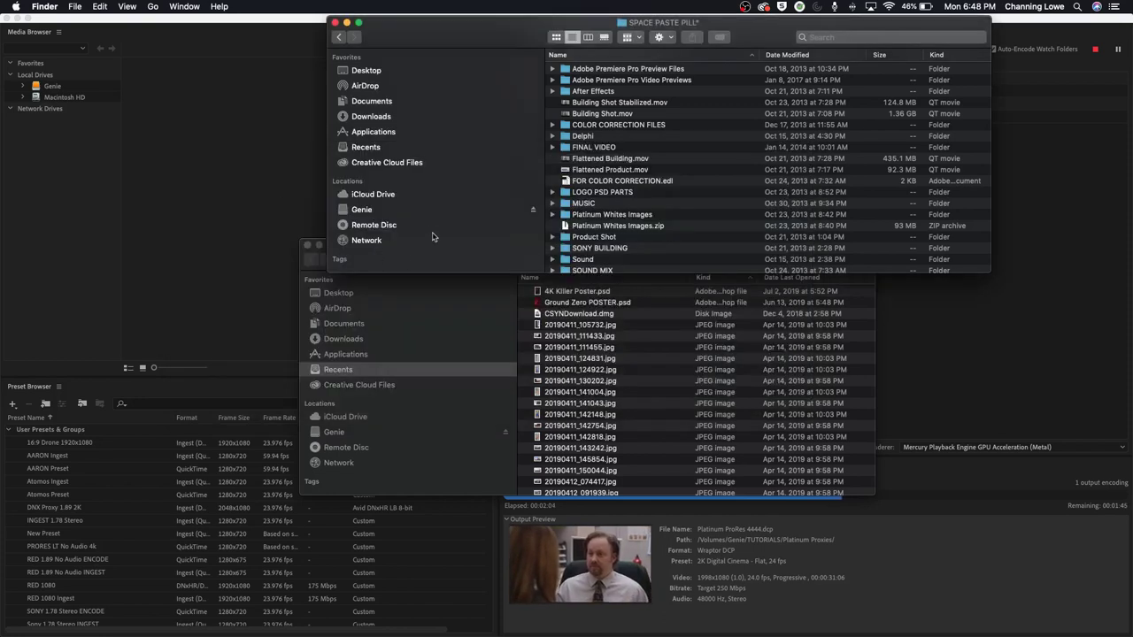
left_click(334, 23)
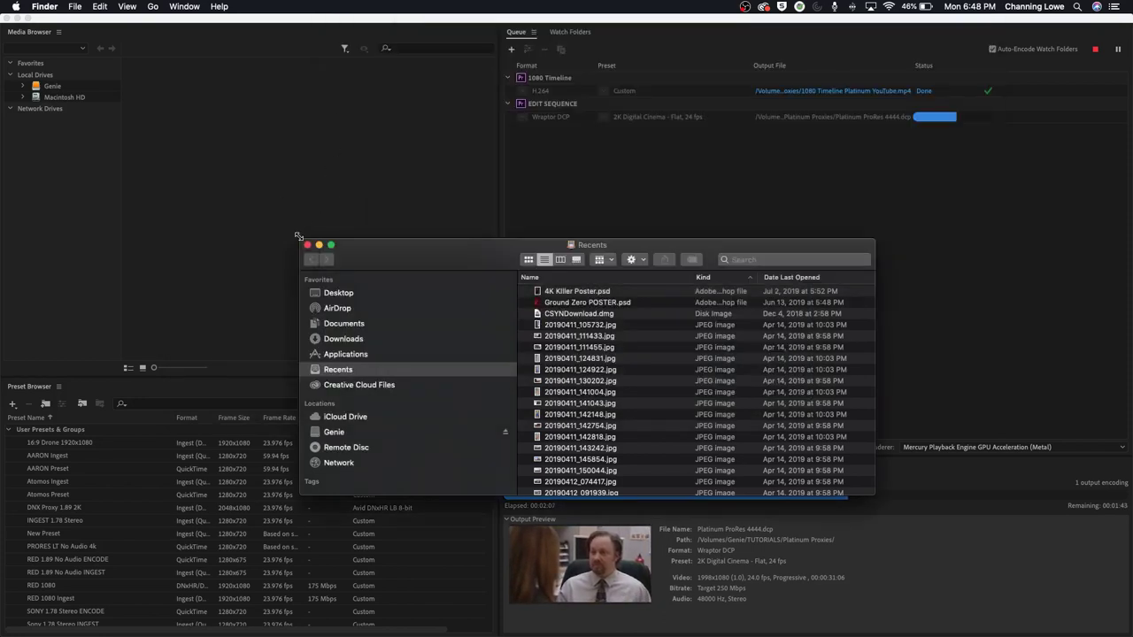
left_click(308, 245)
- Switch to Media Encoder and reset the status of the finished 1080 Timeline queue item
left_click(558, 82)
right_click(558, 81)
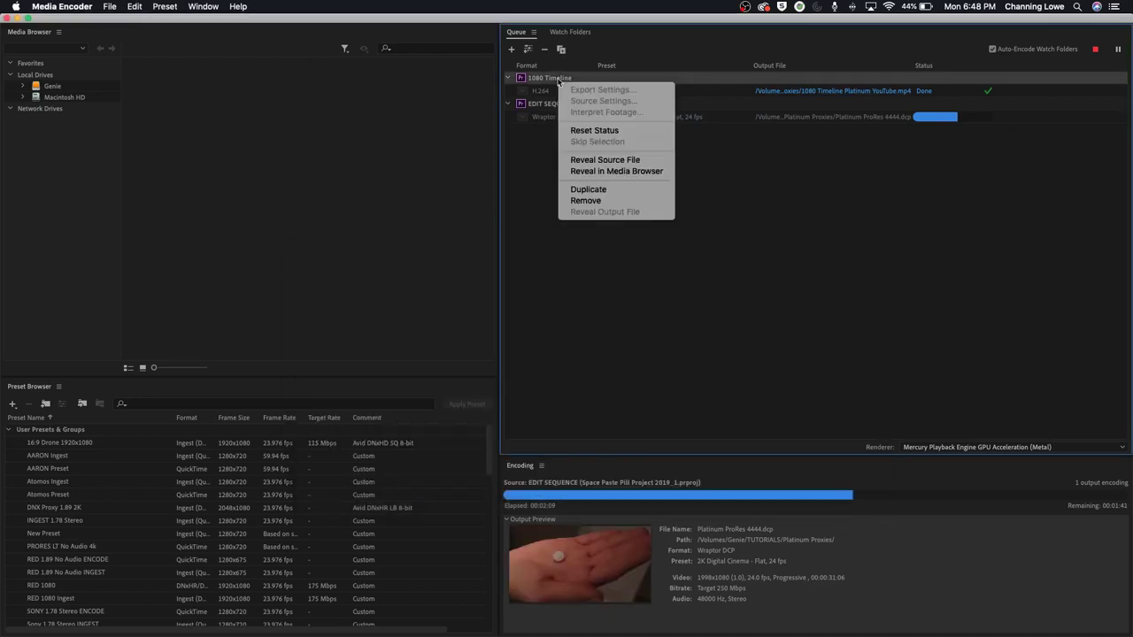
left_click(598, 131)
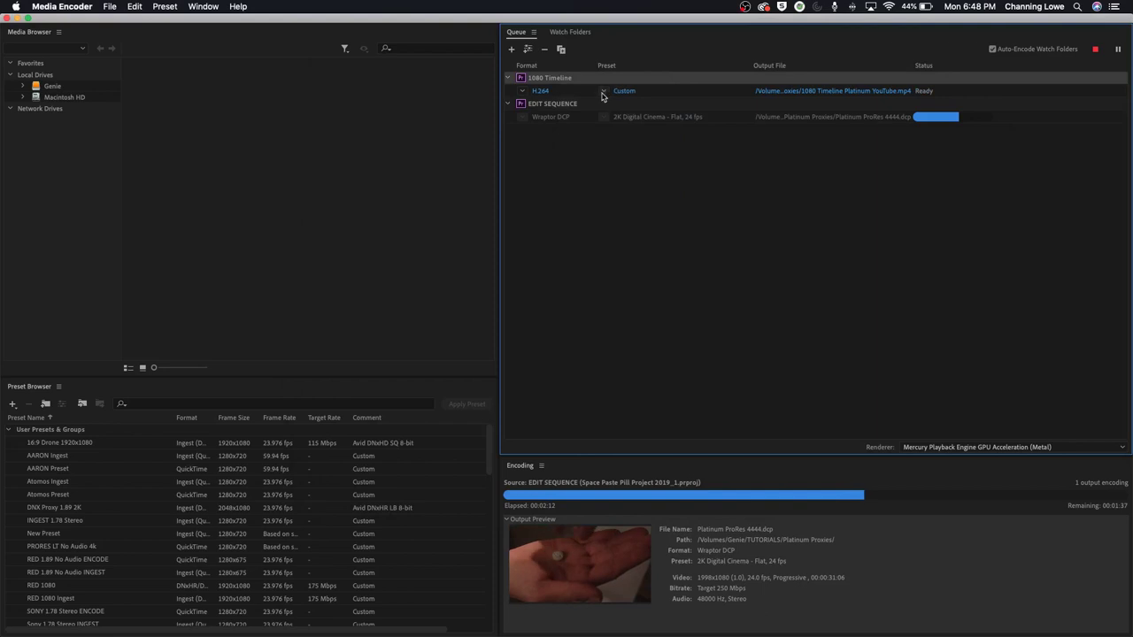
- Look through the output formats and H.264 presets available for the 1080 Timeline item without changing either
left_click(521, 93)
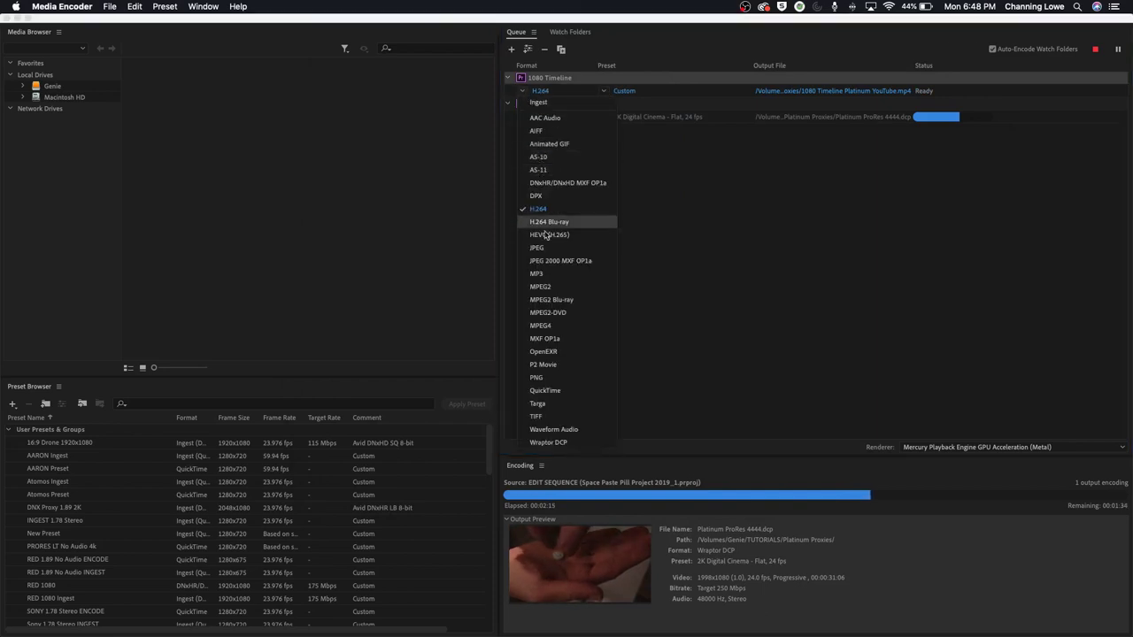
left_click(631, 106)
left_click(604, 91)
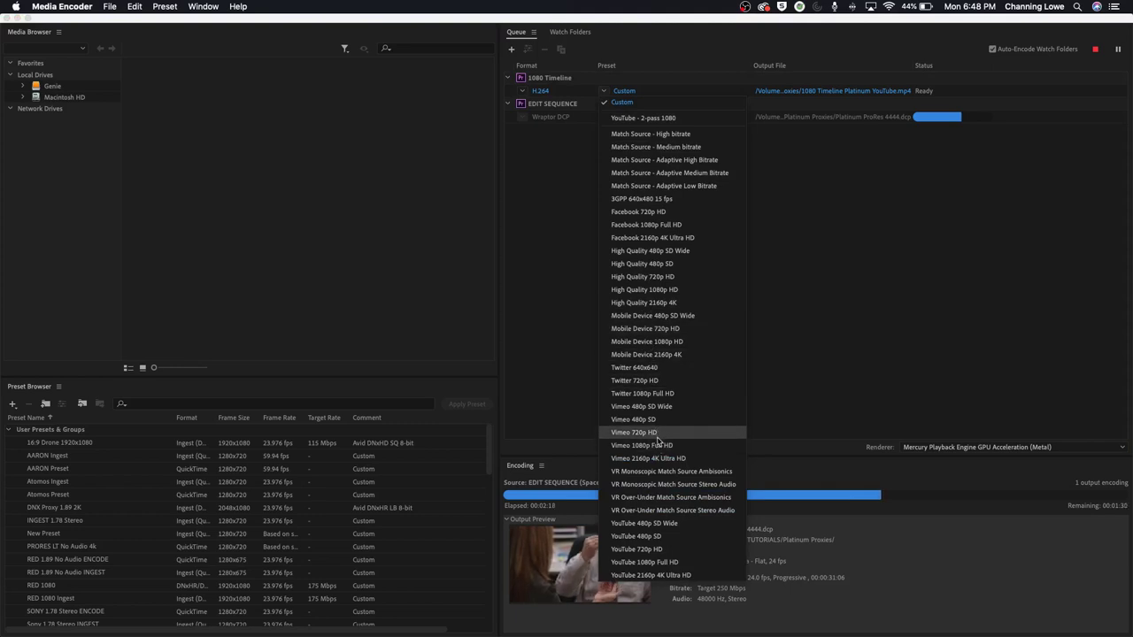
left_click(550, 203)
- Change 1080 Timeline's format to QuickTime, then review its presets and the format list without choosing another option
left_click(531, 90)
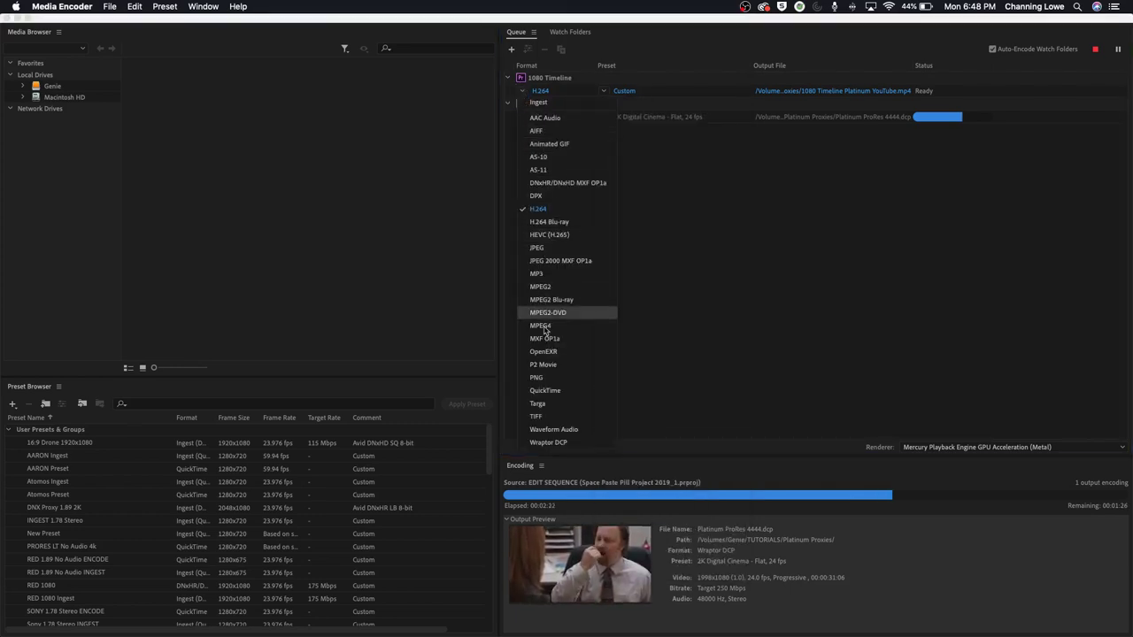
left_click(550, 390)
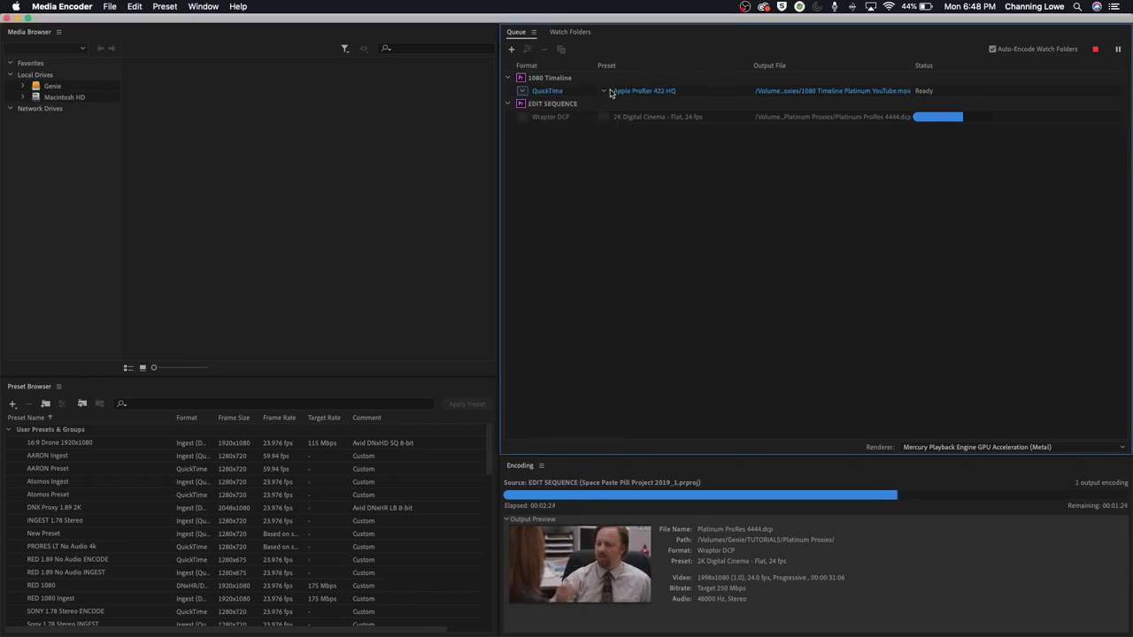
left_click(610, 92)
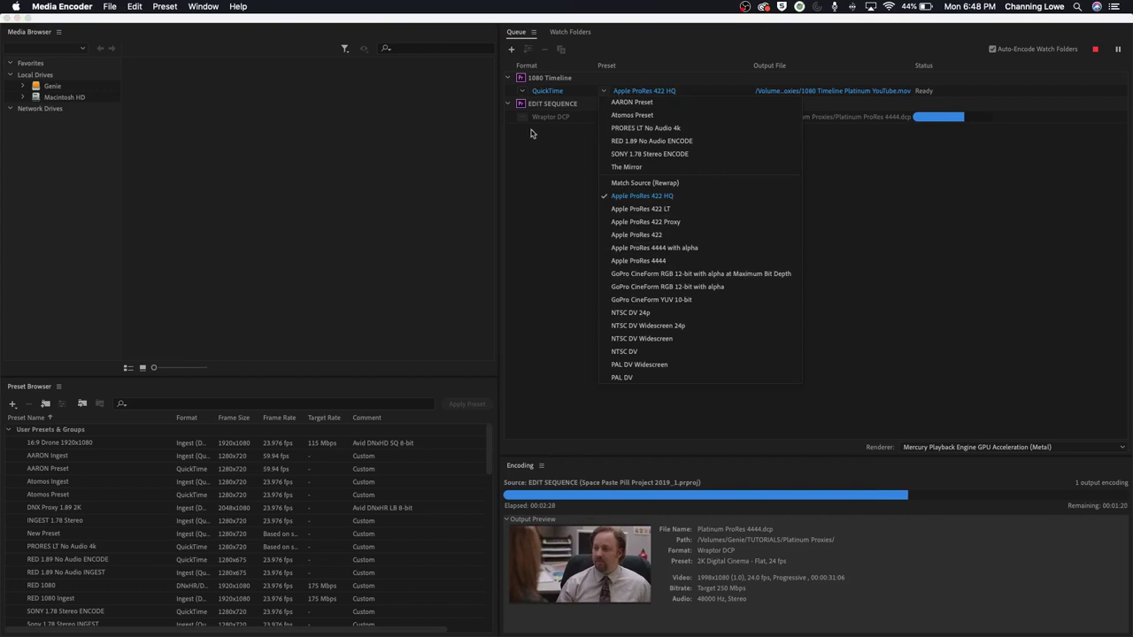
left_click(524, 93)
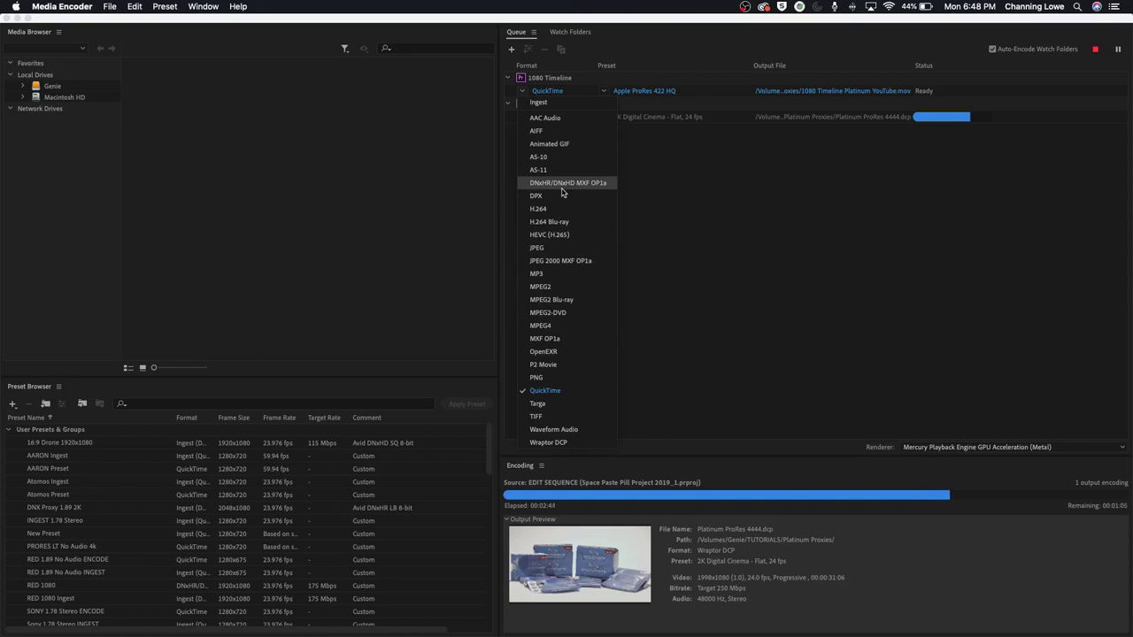
left_click(670, 218)
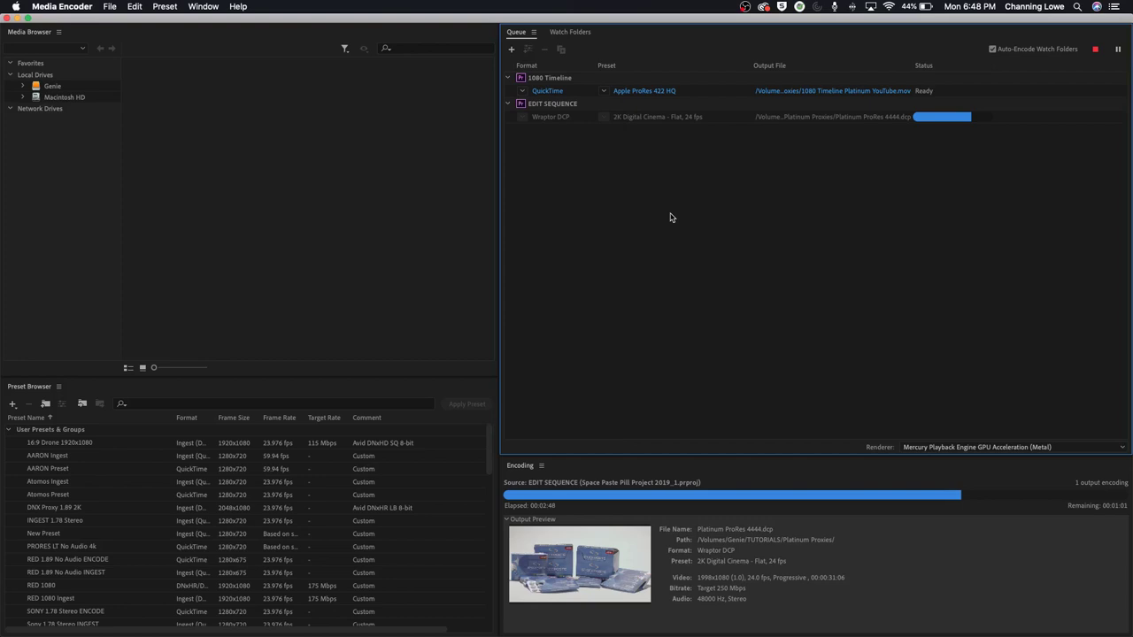